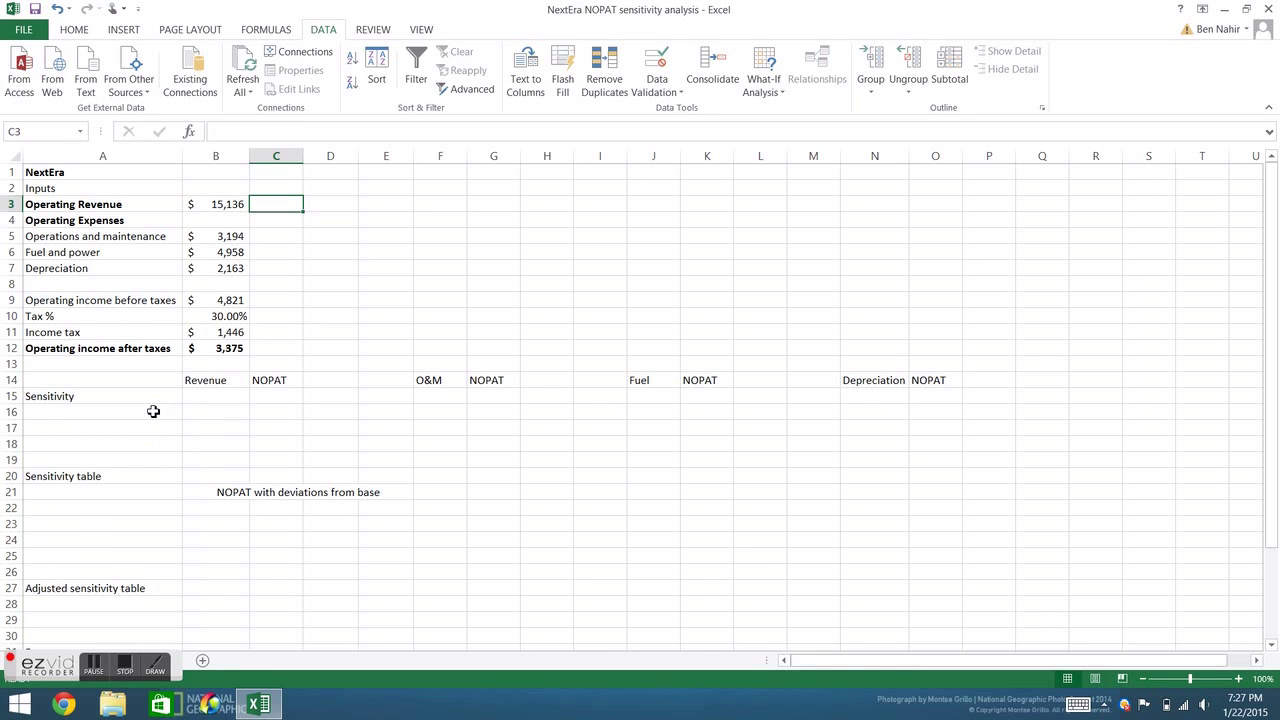
# - Enter -5%, 0% and 5% in A16:A18 and base revenue 15,136 in B17
pyautogui.doubleClick(153, 411)
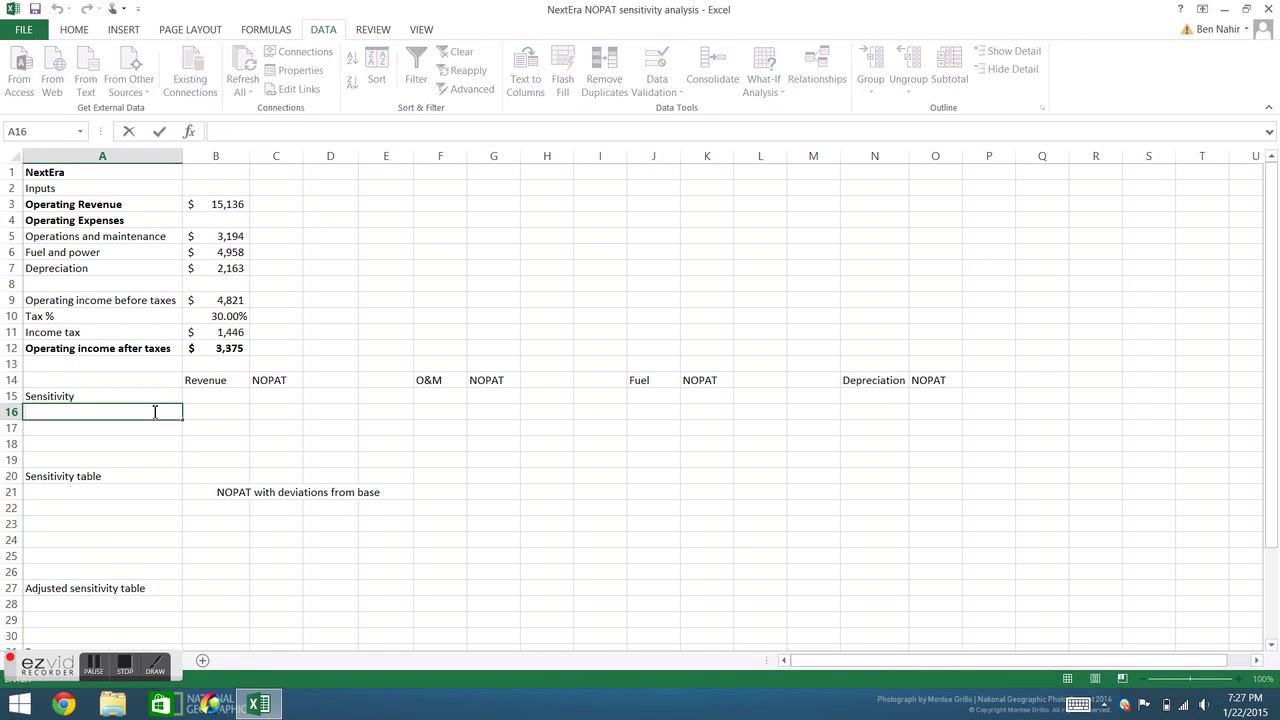
pyautogui.write('-5%')
pyautogui.press('Return')
pyautogui.write('0%')
pyautogui.press('Return')
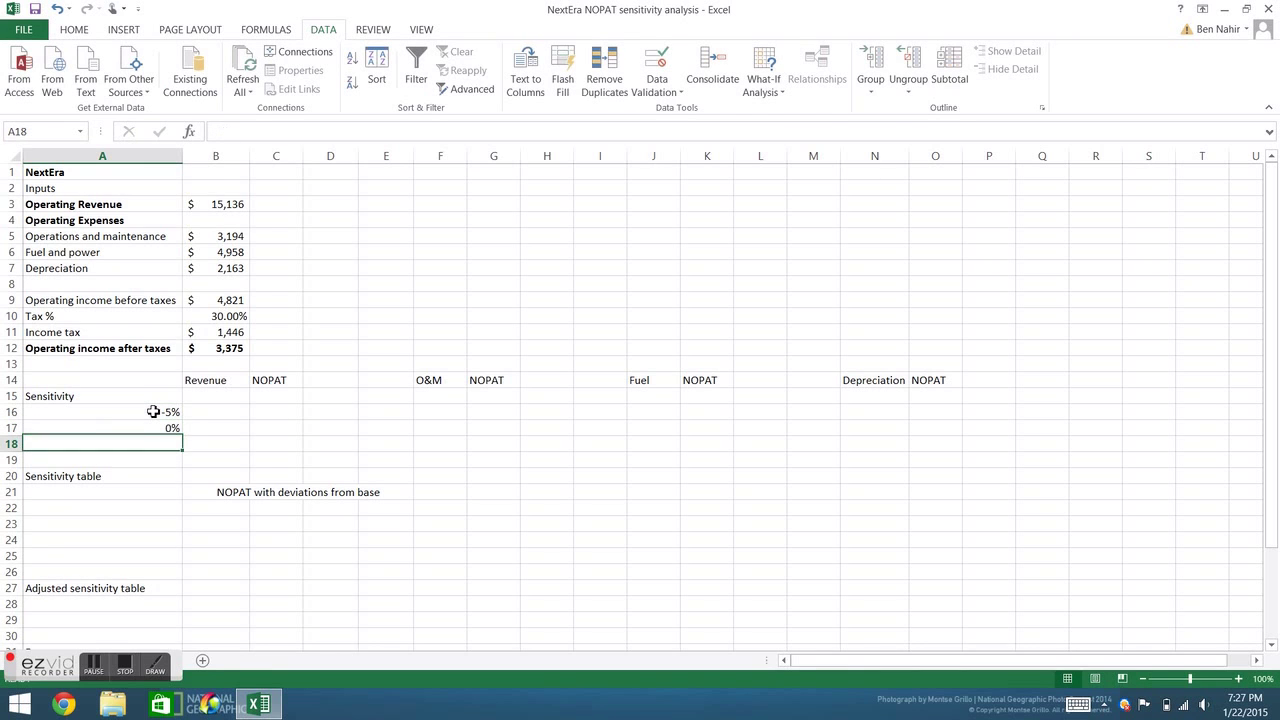
pyautogui.write('5%')
pyautogui.press('Return')
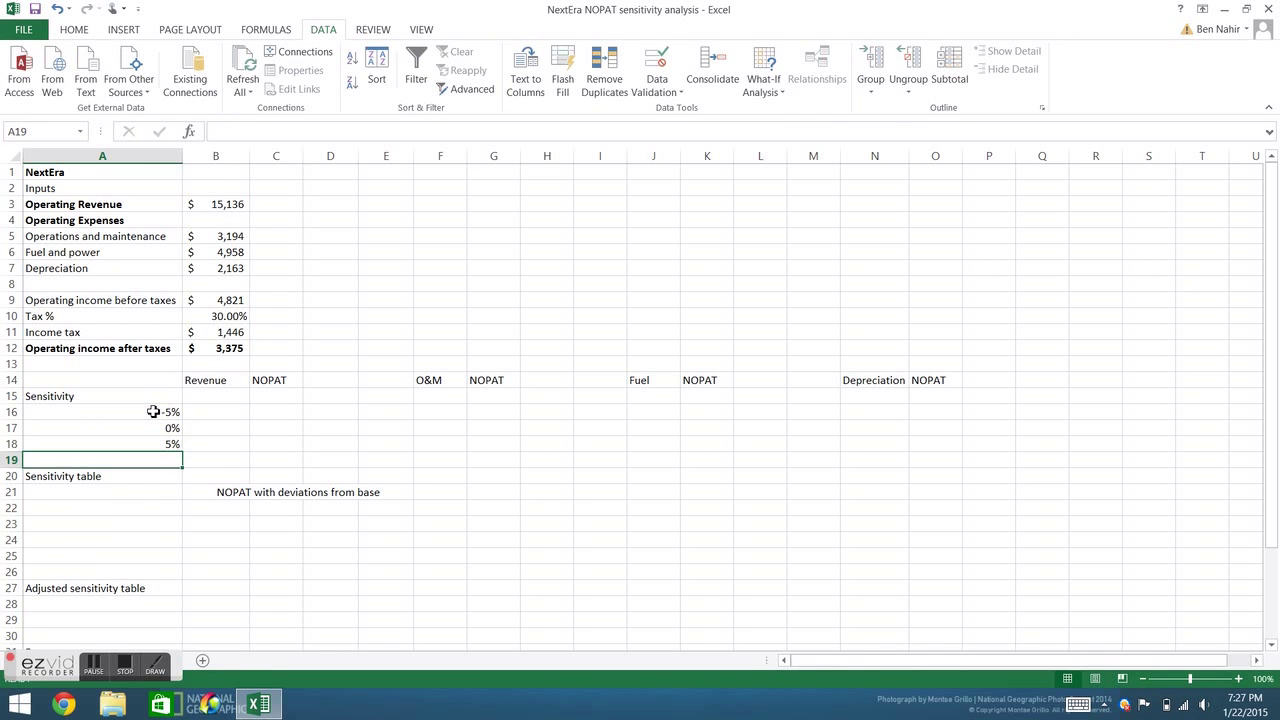
pyautogui.click(215, 429)
pyautogui.write('1')
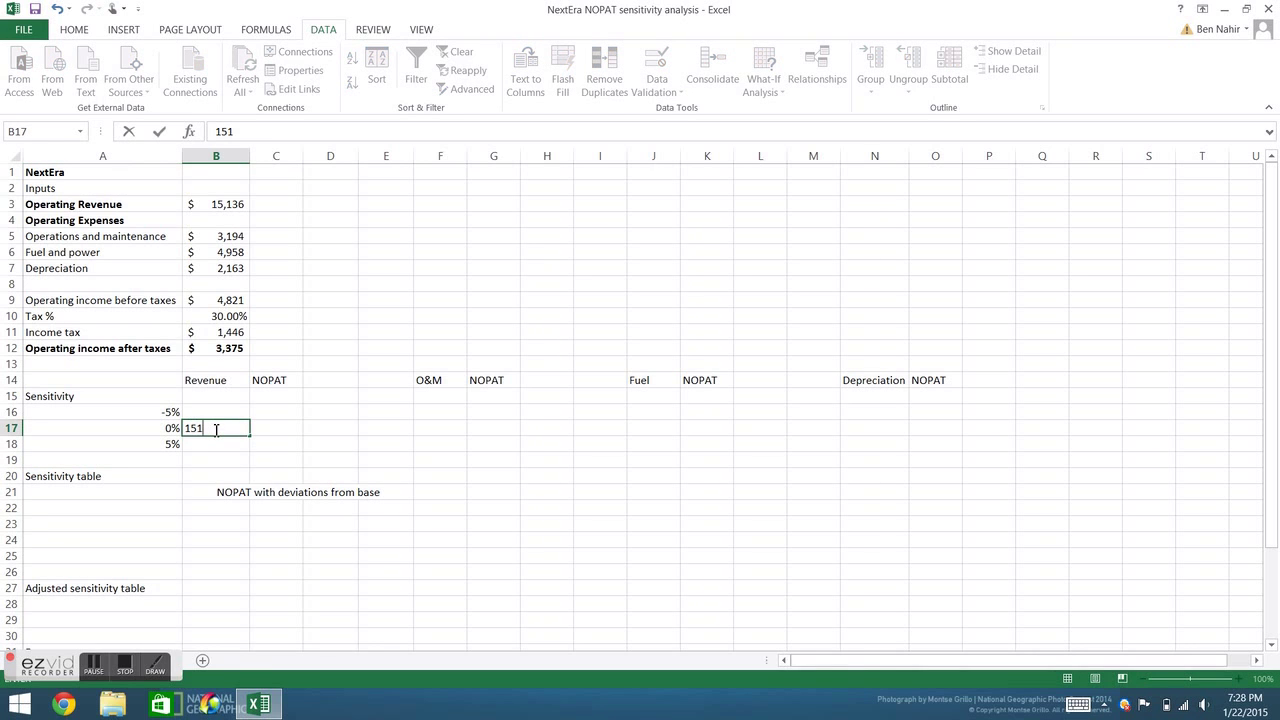
pyautogui.write('5,136')
pyautogui.press('Return')
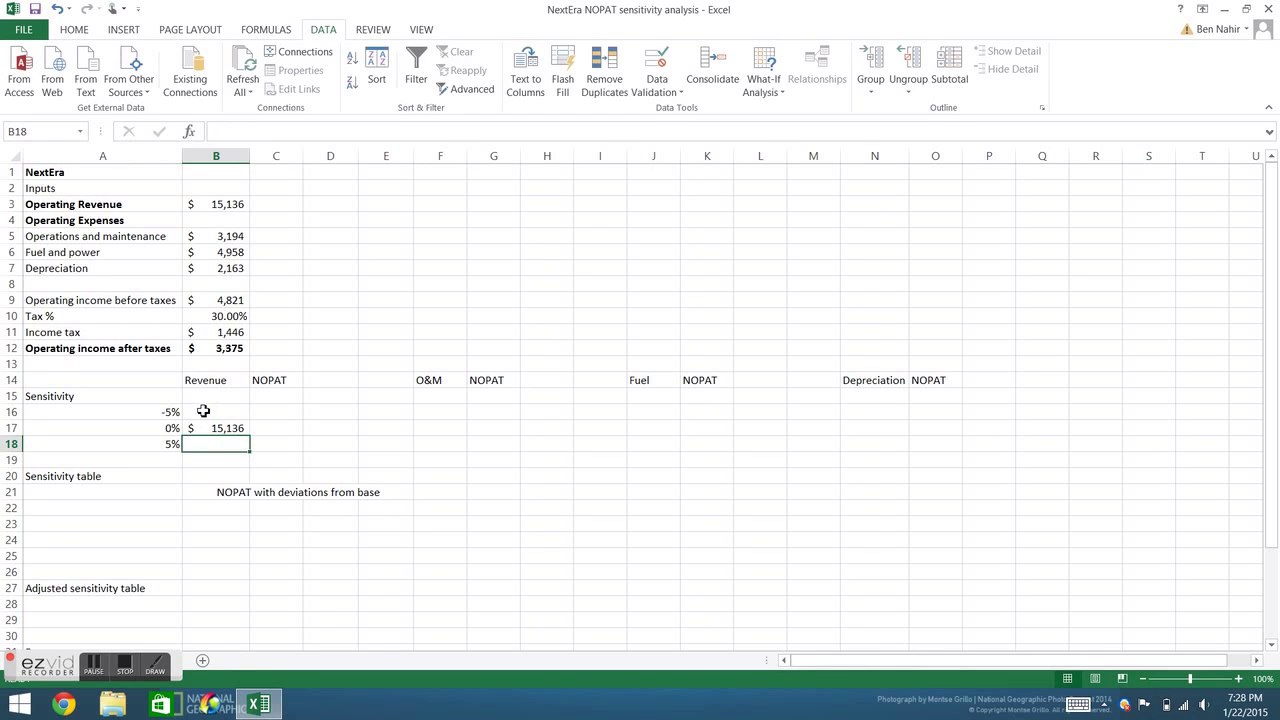
# - Compute the -5% revenue in B16 as =B17*(1+A16), giving 14,379
pyautogui.click(203, 411)
pyautogui.write('=')
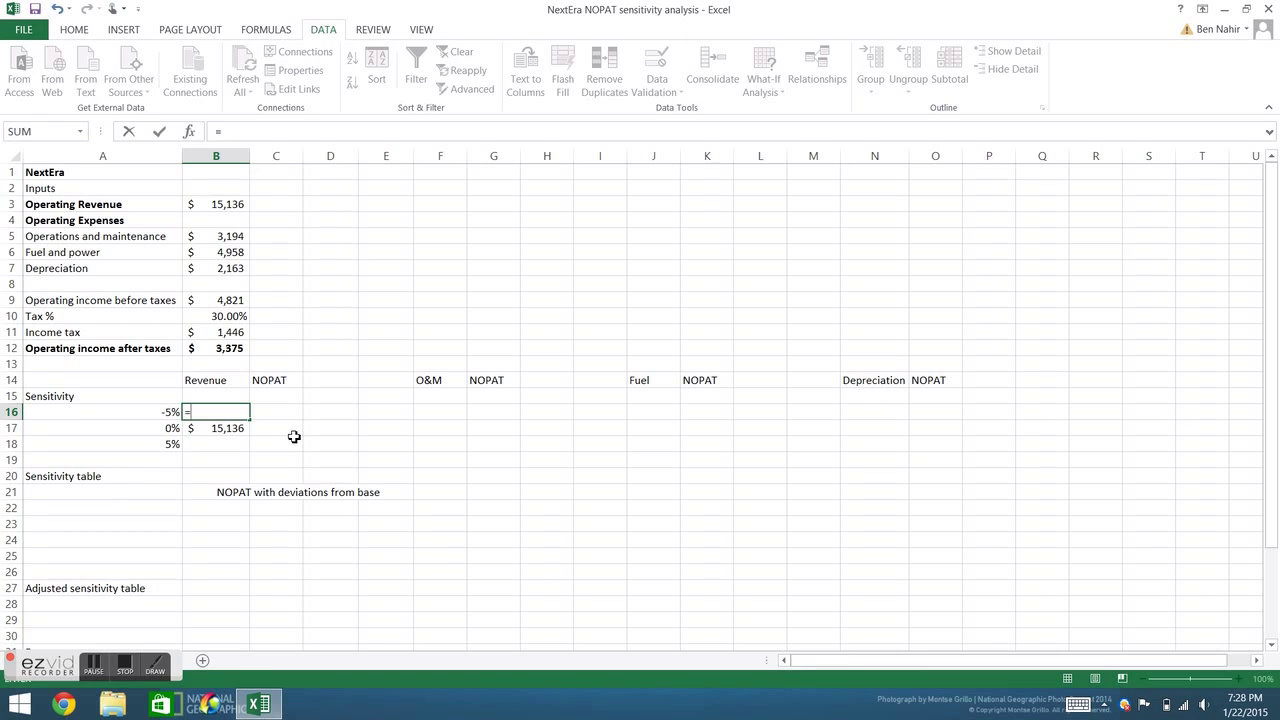
pyautogui.press('Down')
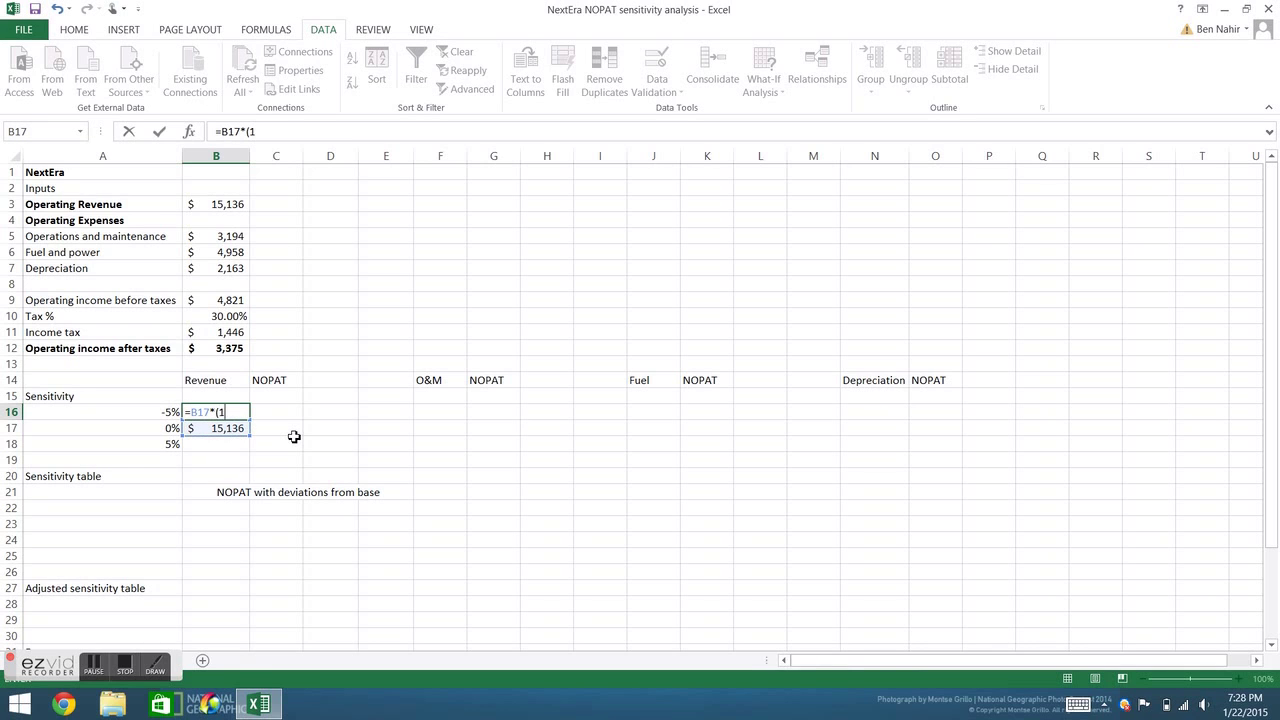
pyautogui.write('*(1+')
pyautogui.press('Left')
pyautogui.write(')')
pyautogui.press('Return')
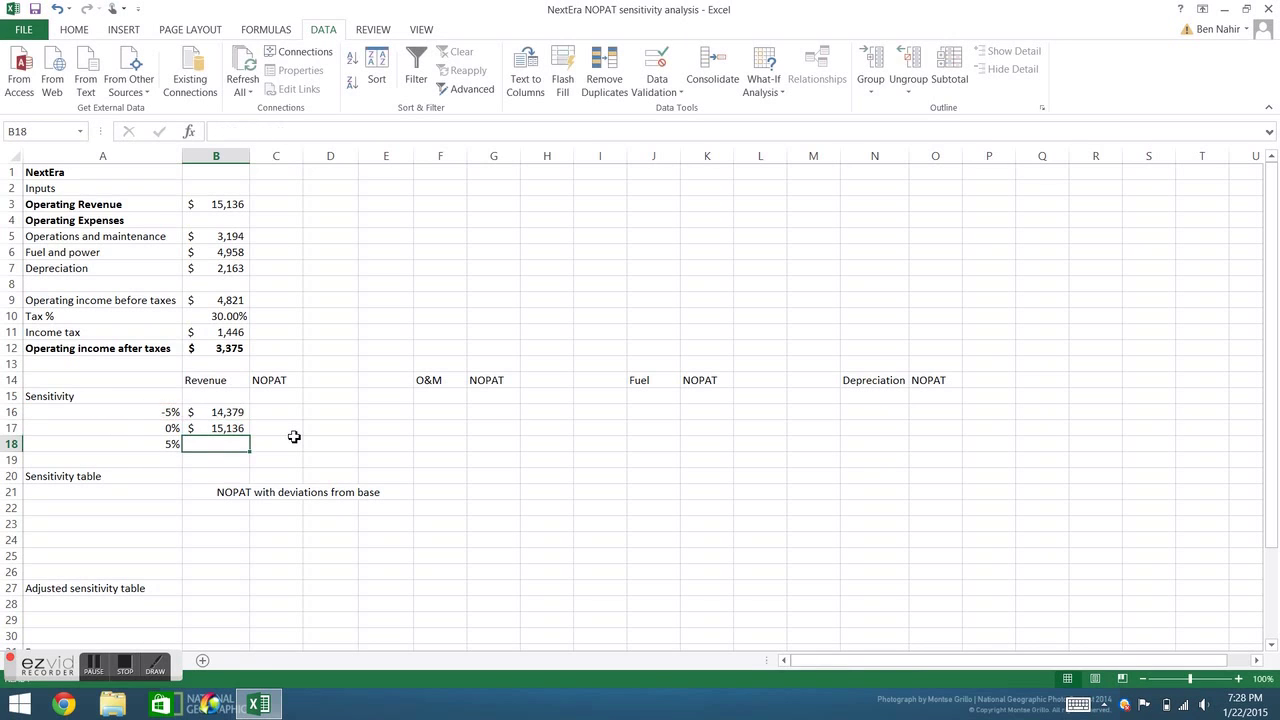
# - Compute the +5% revenue in B18 as =B17*(1+A18), giving 15,893
pyautogui.write('=')
pyautogui.press('Up')
pyautogui.write('*(')
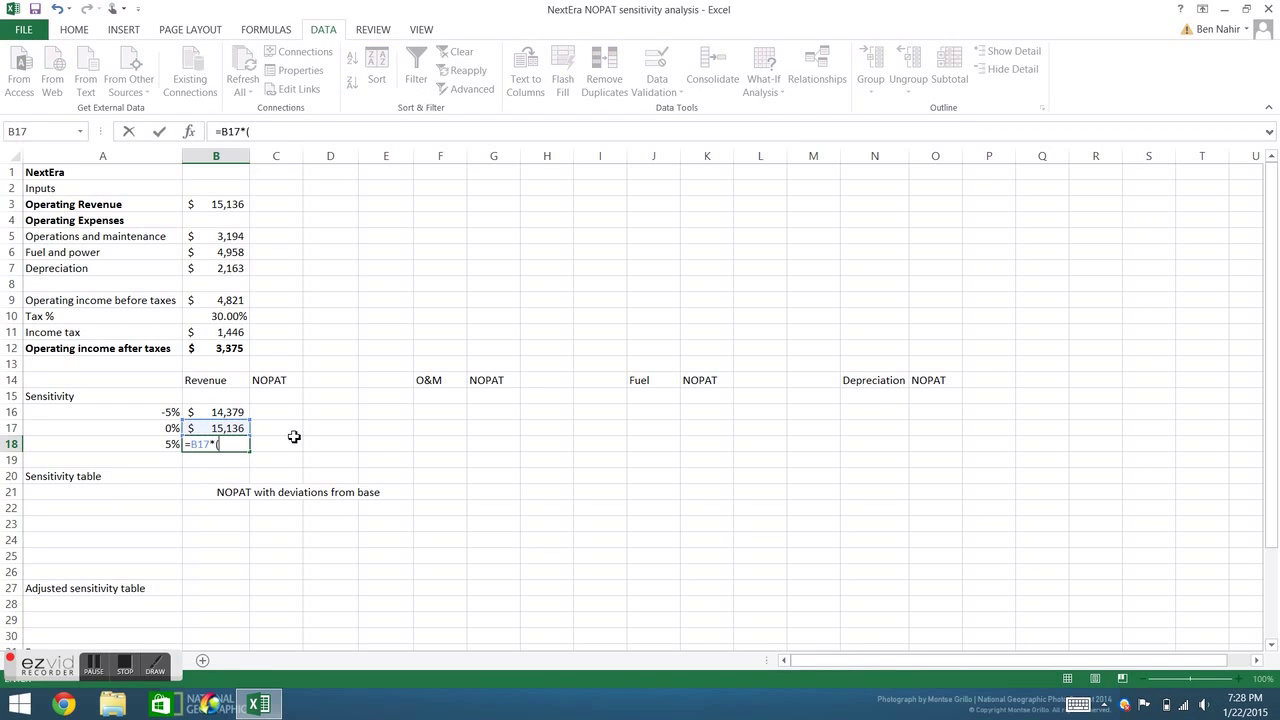
pyautogui.write('1+')
pyautogui.press('Left')
pyautogui.write(')')
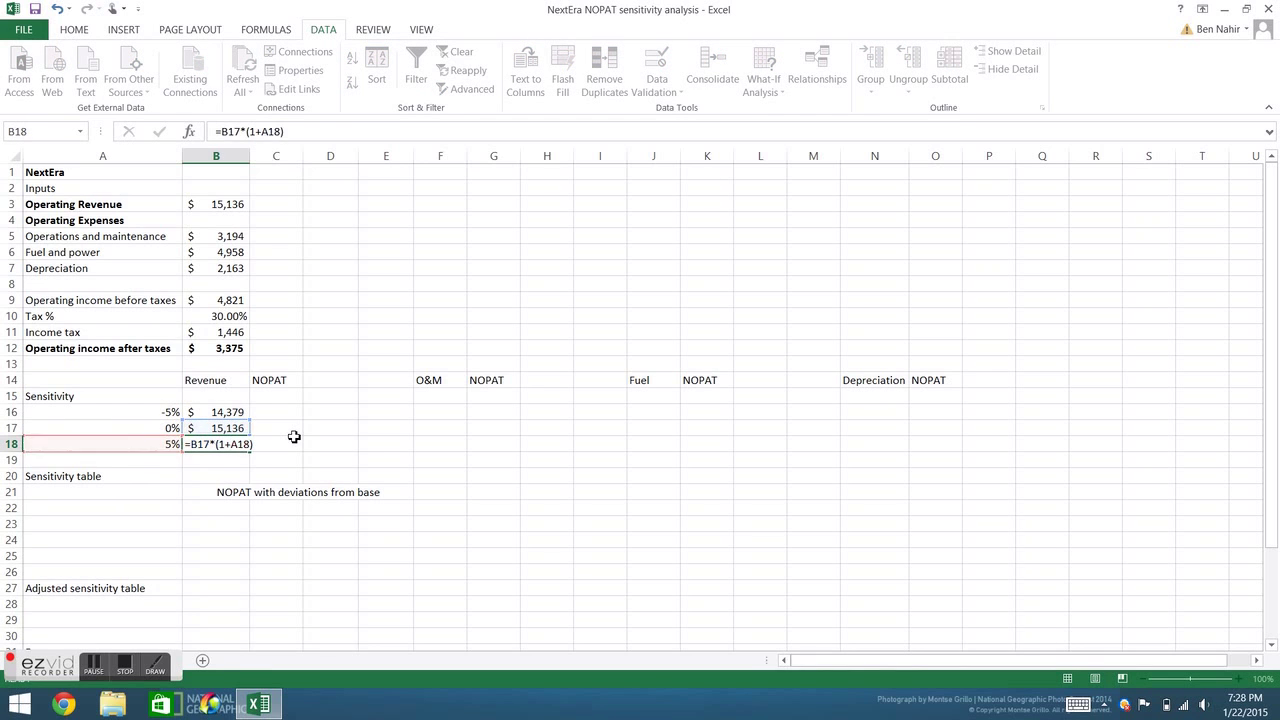
pyautogui.press('Return')
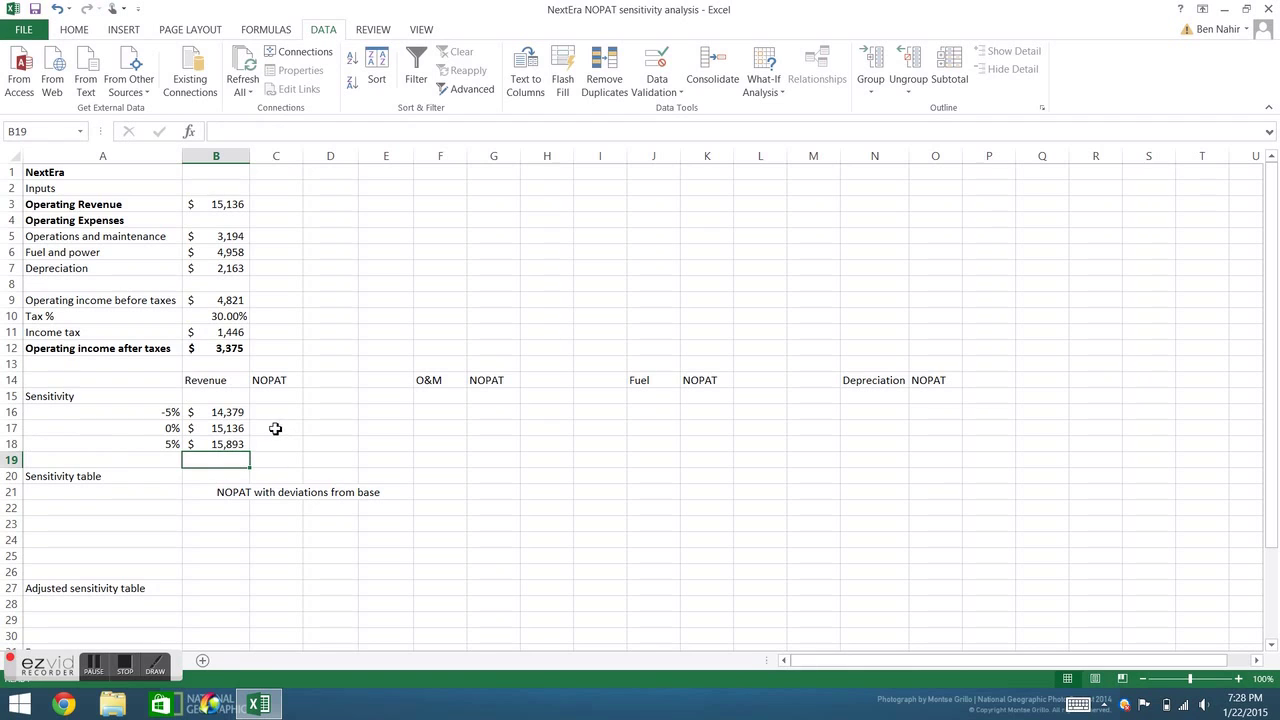
# - Link C15 to operating income after taxes with =B12, showing $3,375
pyautogui.click(276, 396)
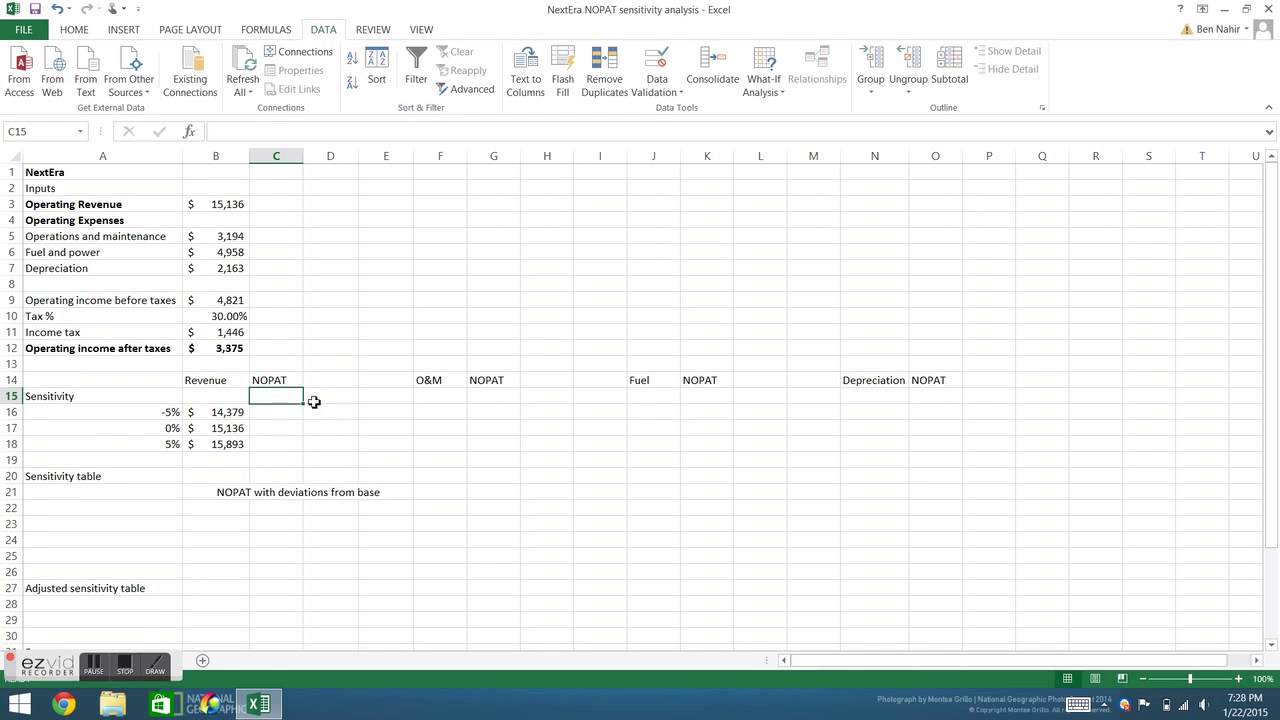
pyautogui.write('=')
pyautogui.click(232, 349)
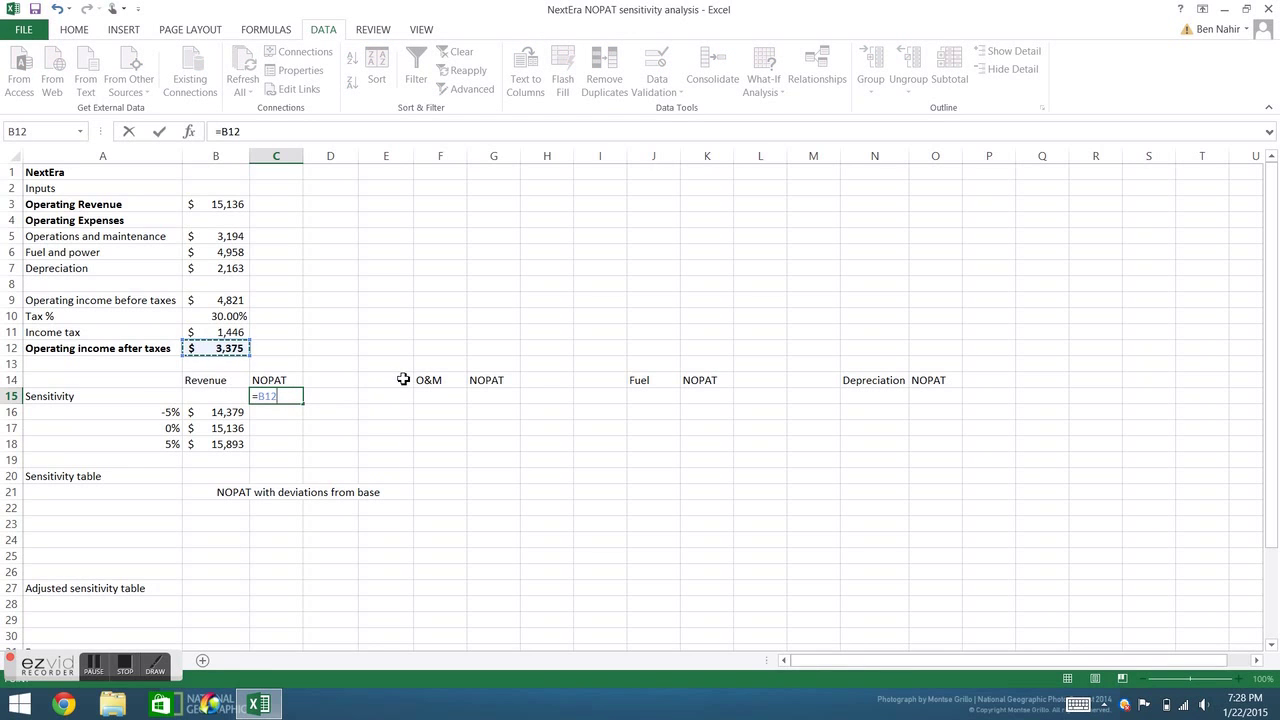
pyautogui.press('Return')
# - Select the sensitivity block B15:C18 for the data table
pyautogui.click(188, 348)
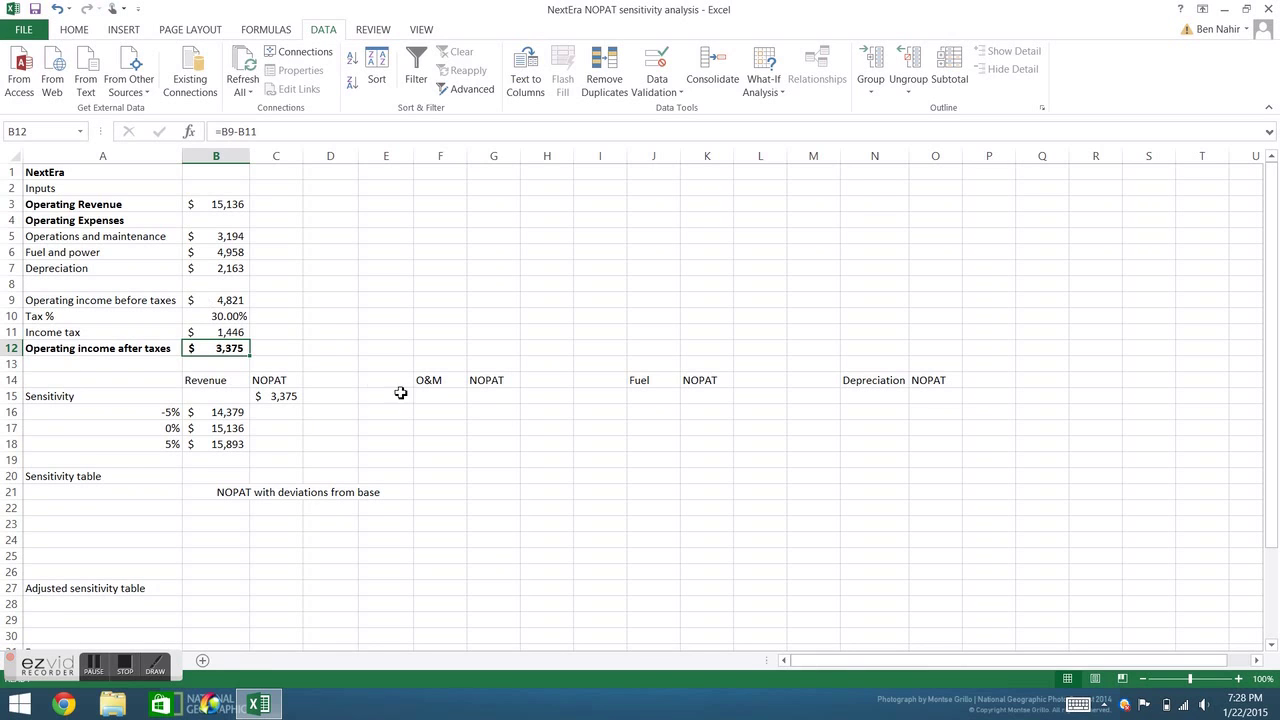
pyautogui.click(352, 382)
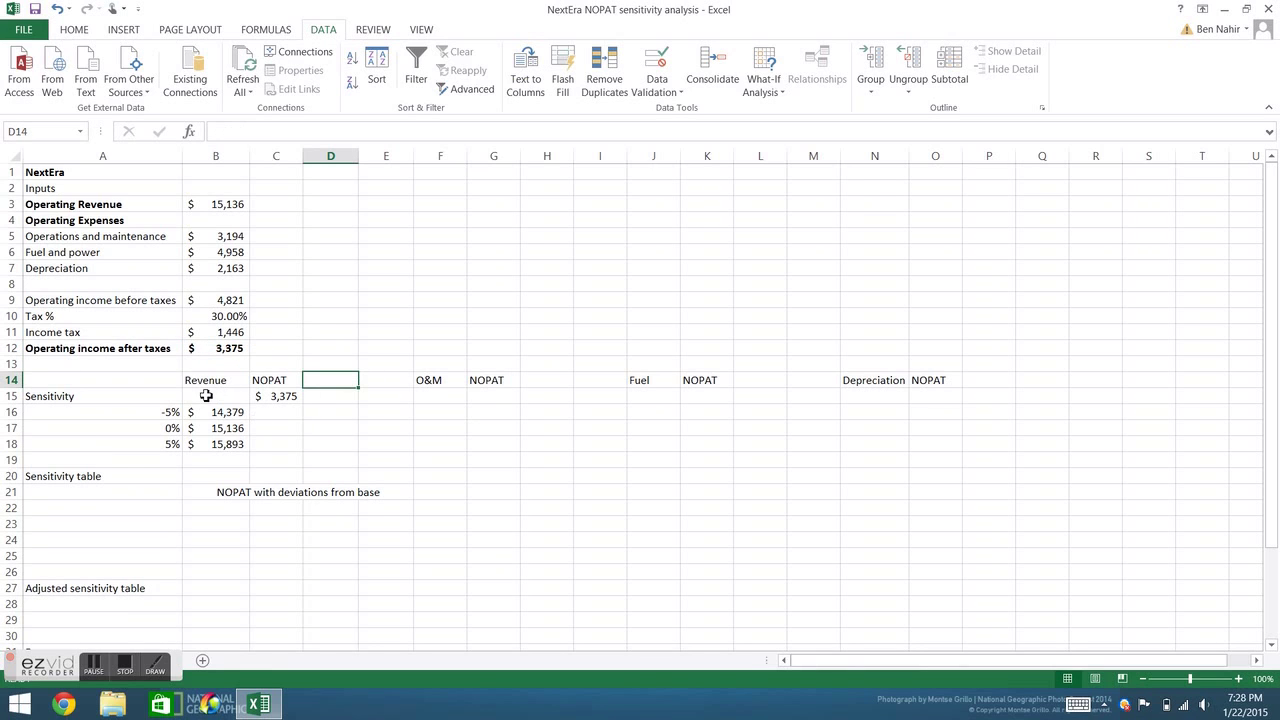
pyautogui.moveTo(206, 395); pyautogui.dragTo(278, 449)
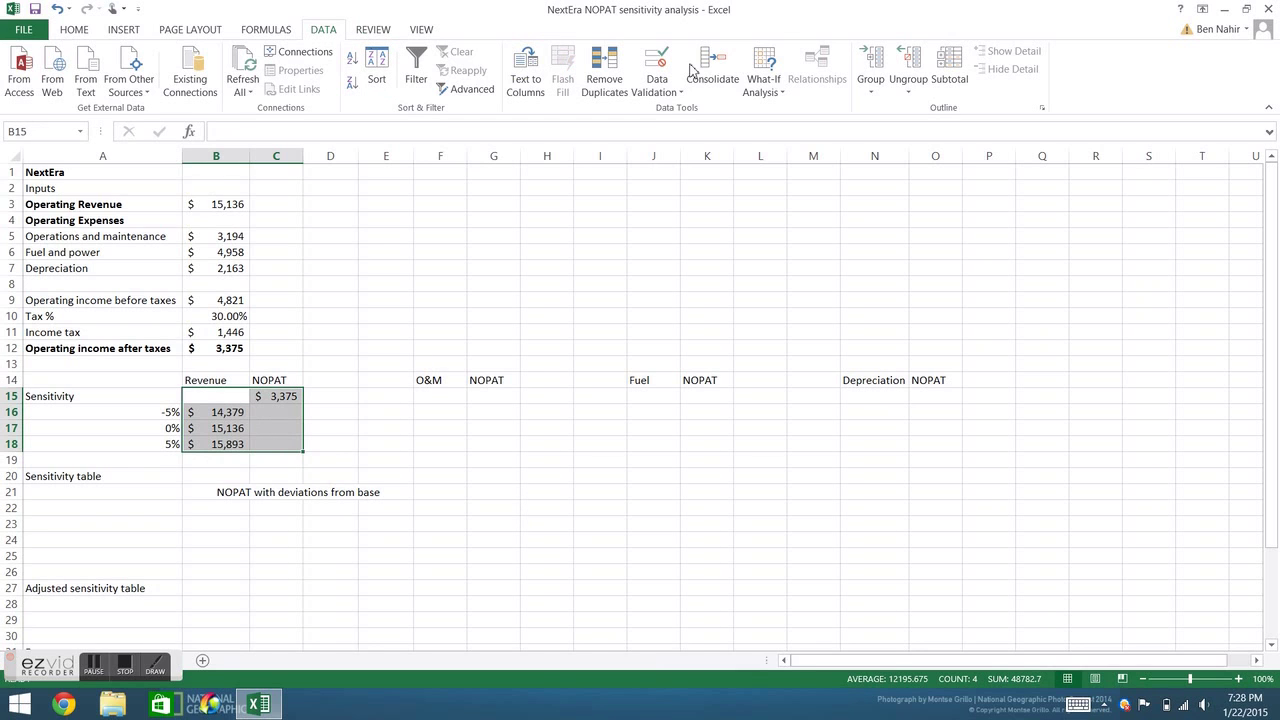
# - Build a data table with column input $B$3, giving NOPAT of 2,845, 3,375 and 3,904
pyautogui.click(779, 92)
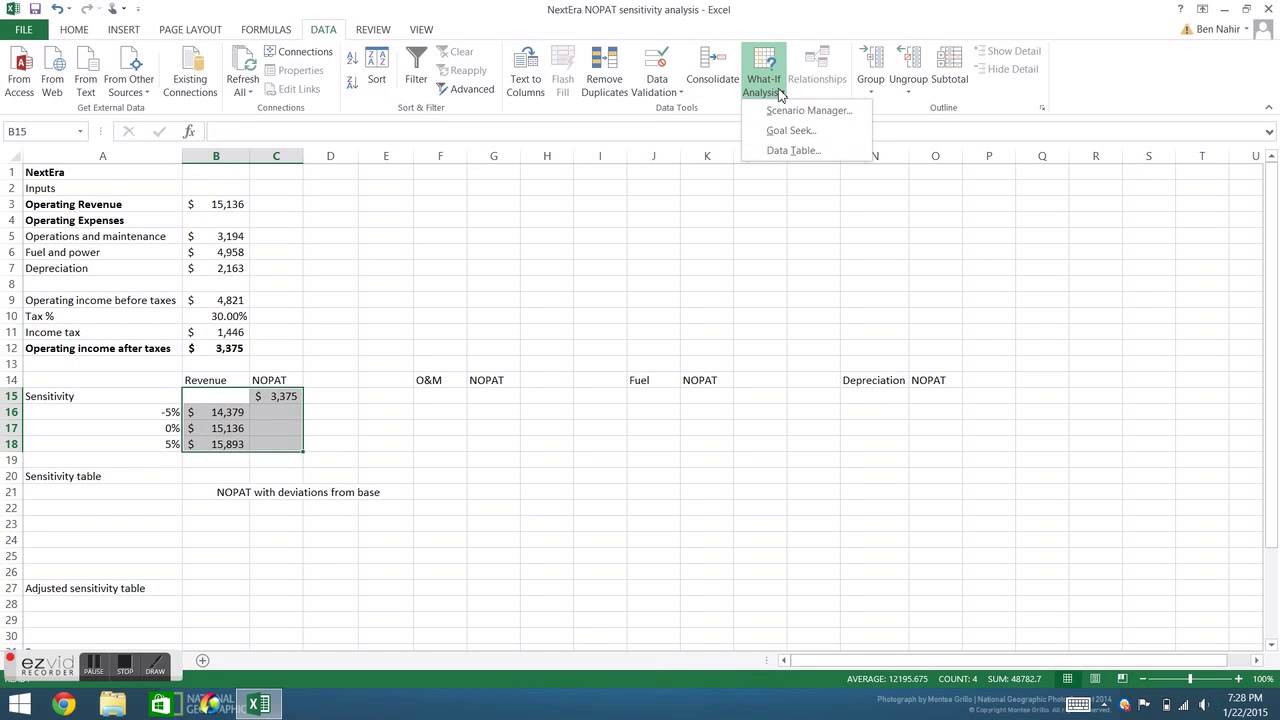
pyautogui.click(790, 151)
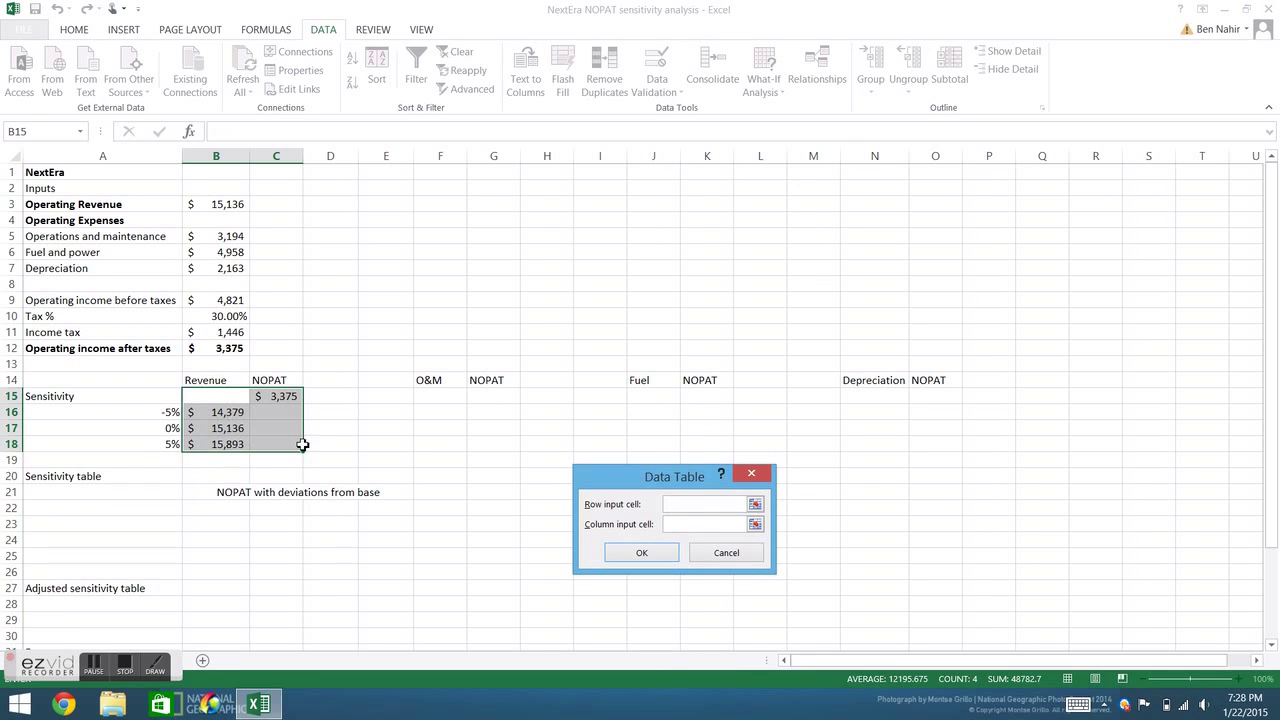
pyautogui.click(703, 524)
pyautogui.click(218, 204)
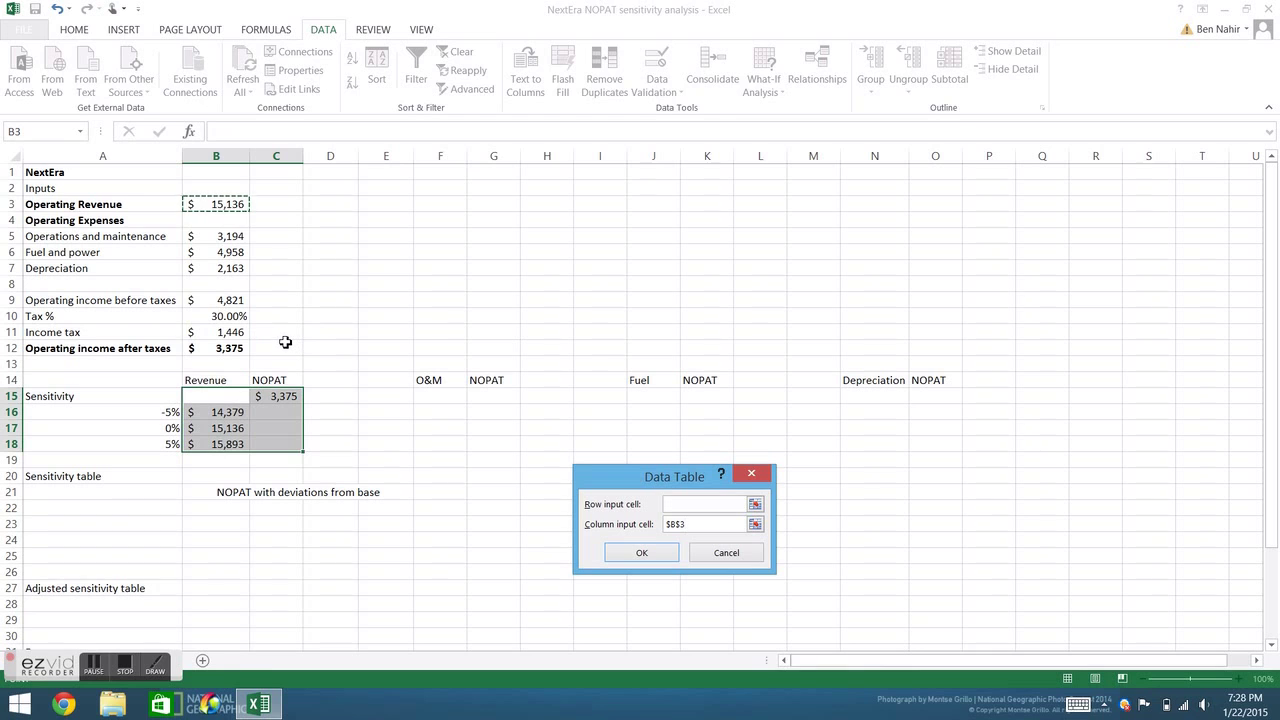
pyautogui.press('Return')
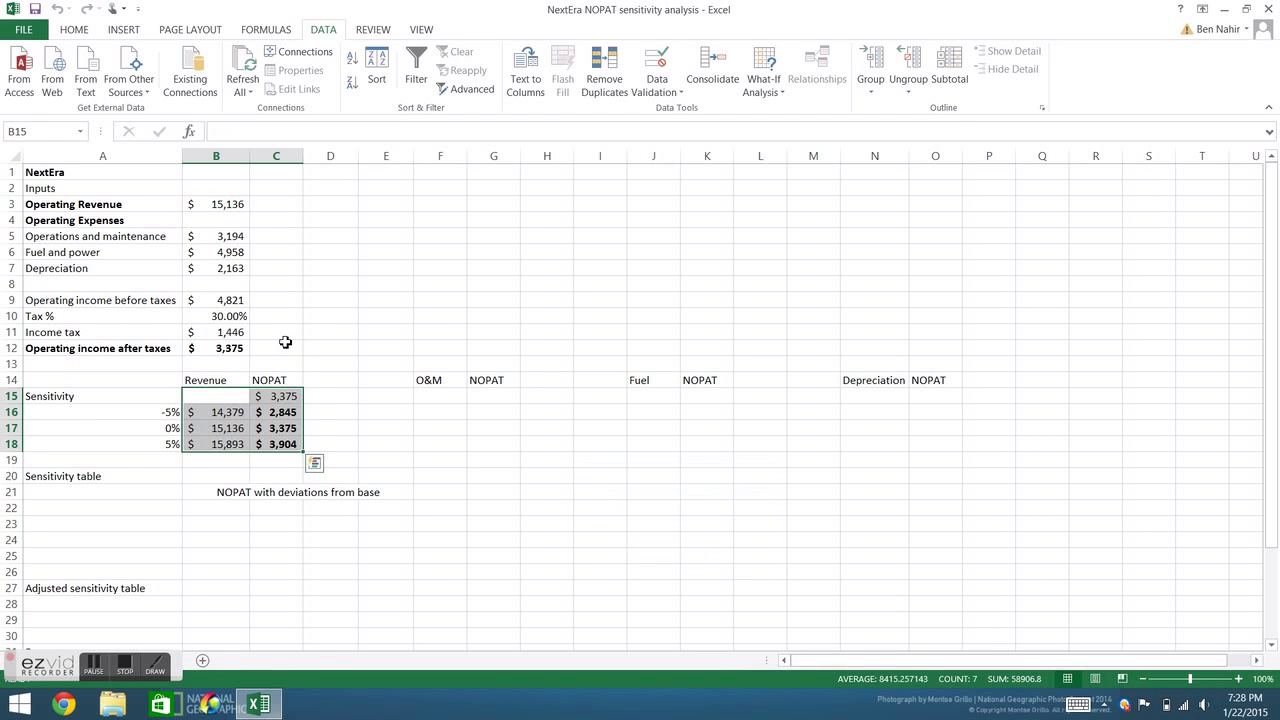
pyautogui.click(320, 427)
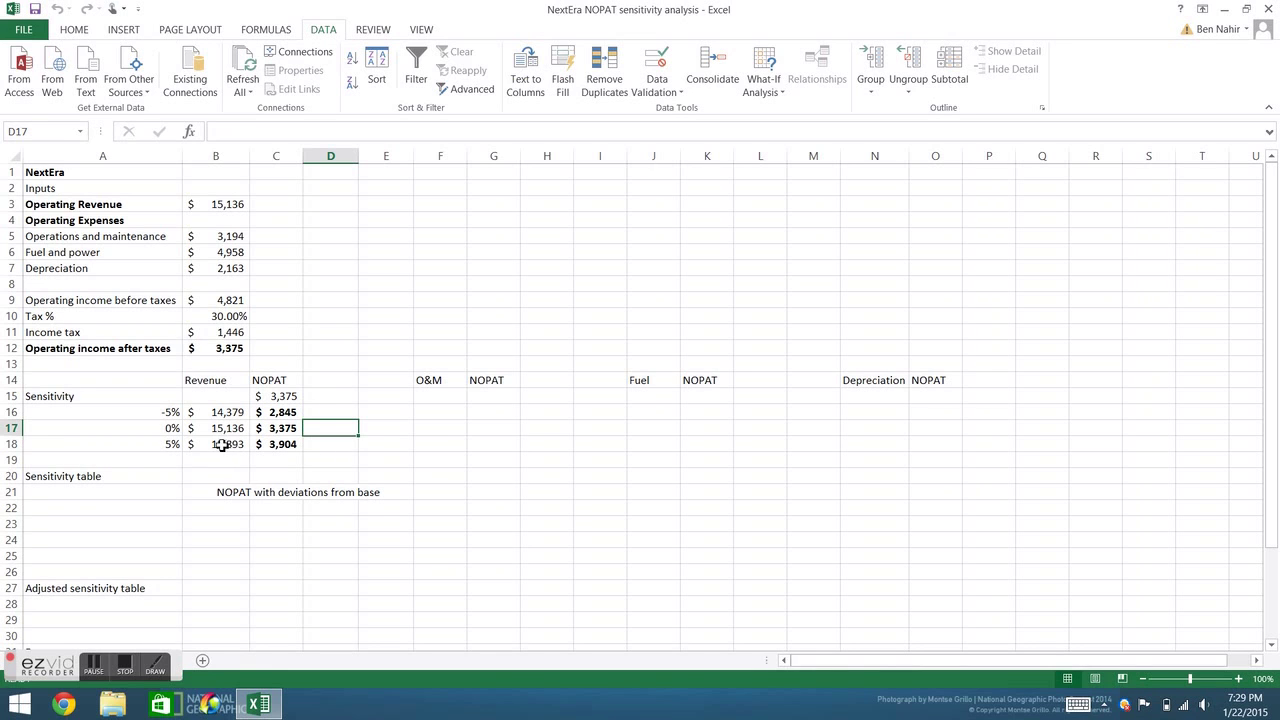
pyautogui.click(136, 444)
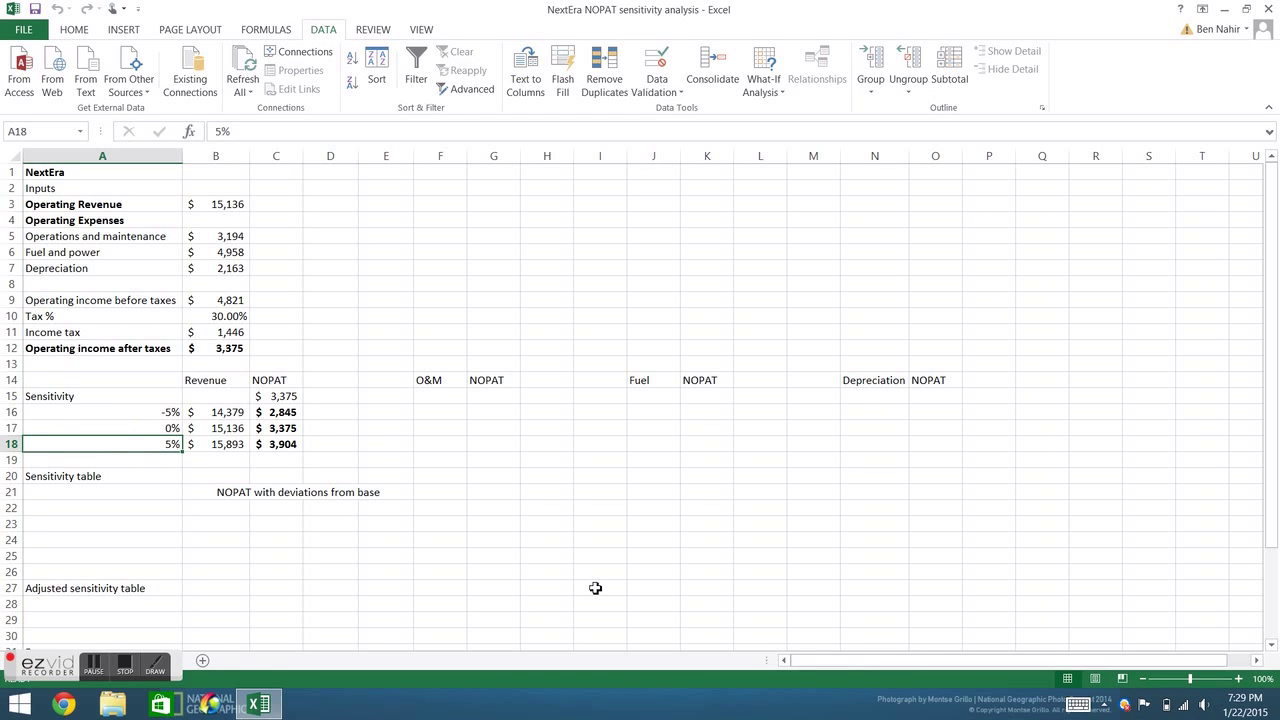
pyautogui.write('10')
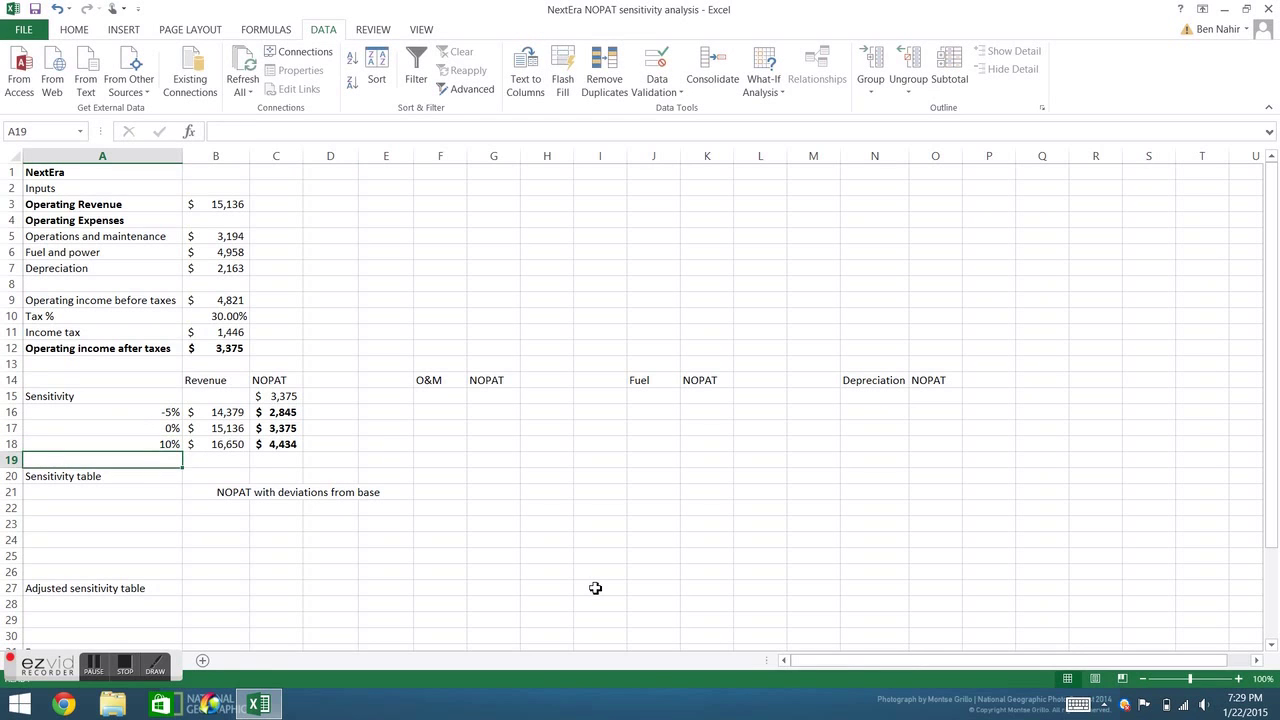
pyautogui.press('Return')
pyautogui.press('Up')
pyautogui.press('Right')
pyautogui.press('Right')
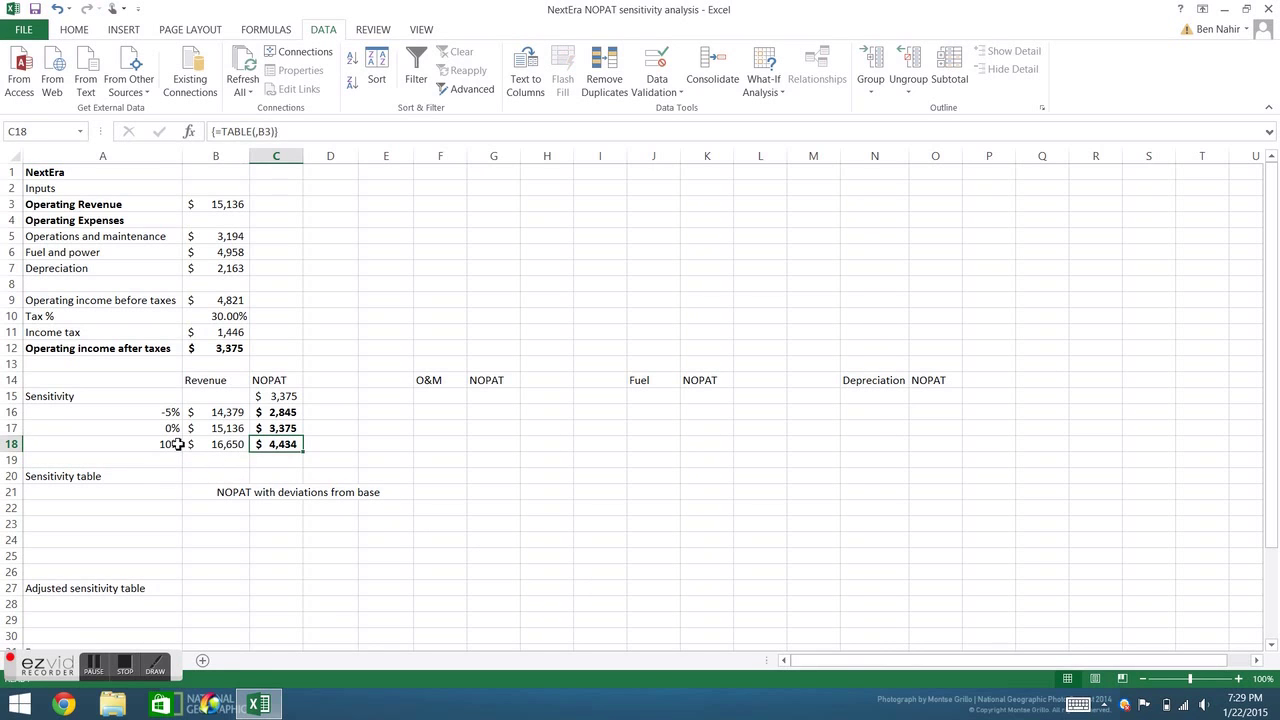
pyautogui.click(172, 444)
pyautogui.hotkey('ctrl', 'z')
pyautogui.press('Return')
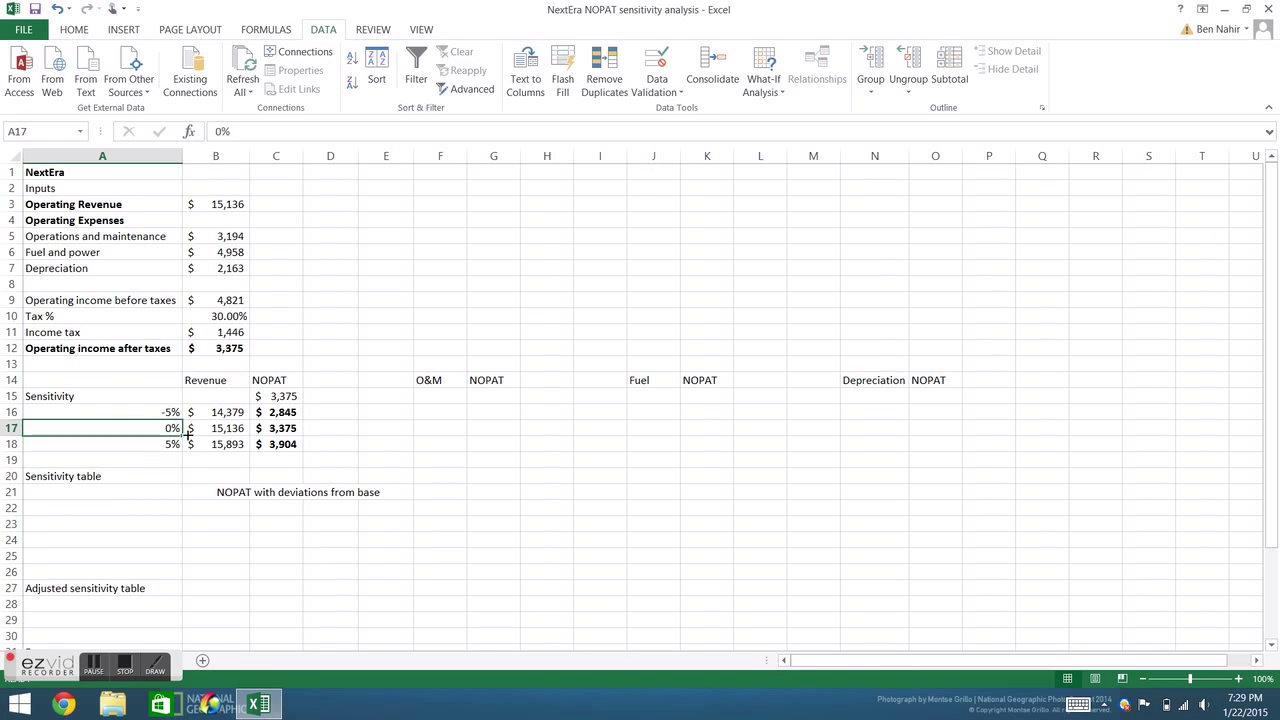
pyautogui.moveTo(113, 432); pyautogui.dragTo(280, 446)
pyautogui.moveTo(123, 431); pyautogui.dragTo(275, 425)
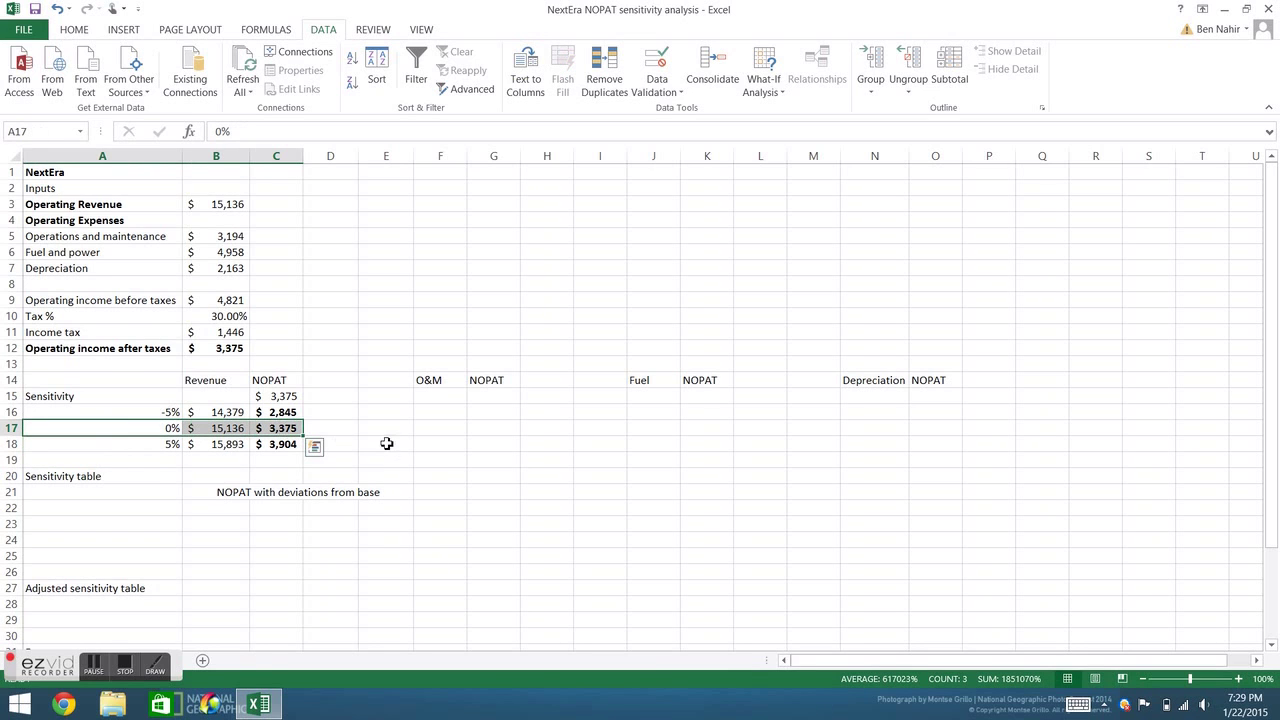
pyautogui.click(349, 438)
pyautogui.click(272, 429)
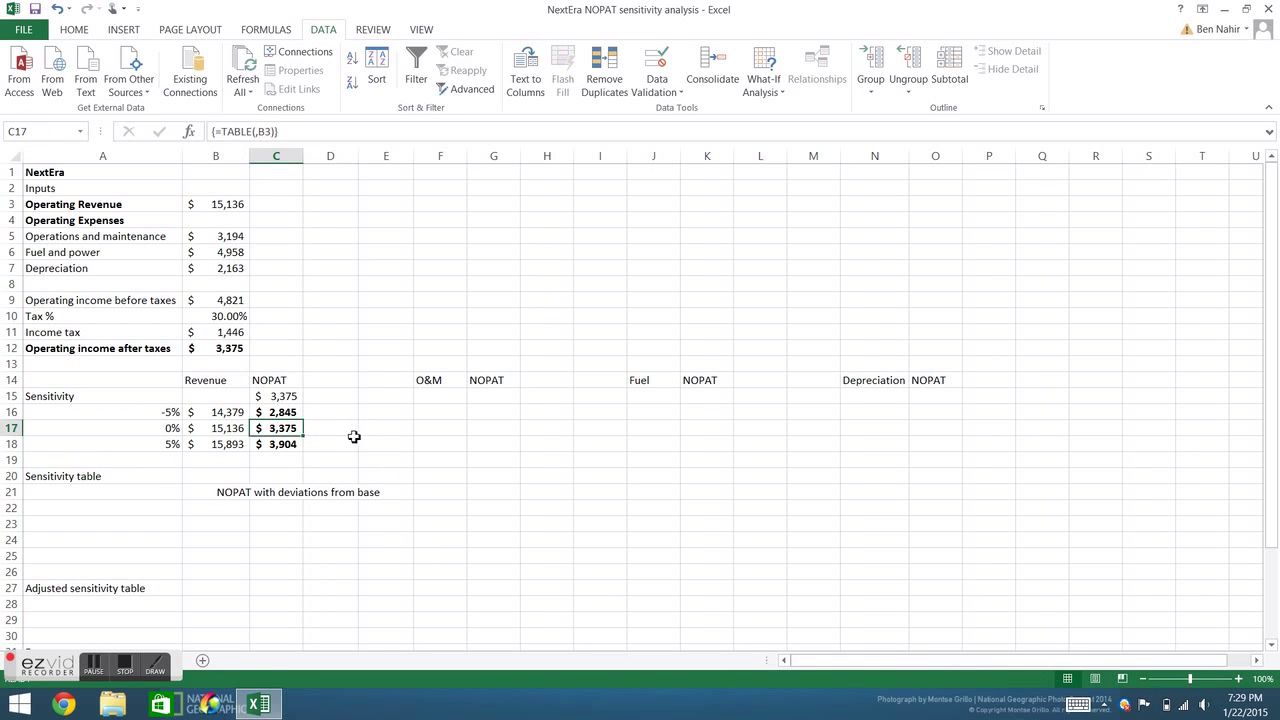
pyautogui.click(240, 350)
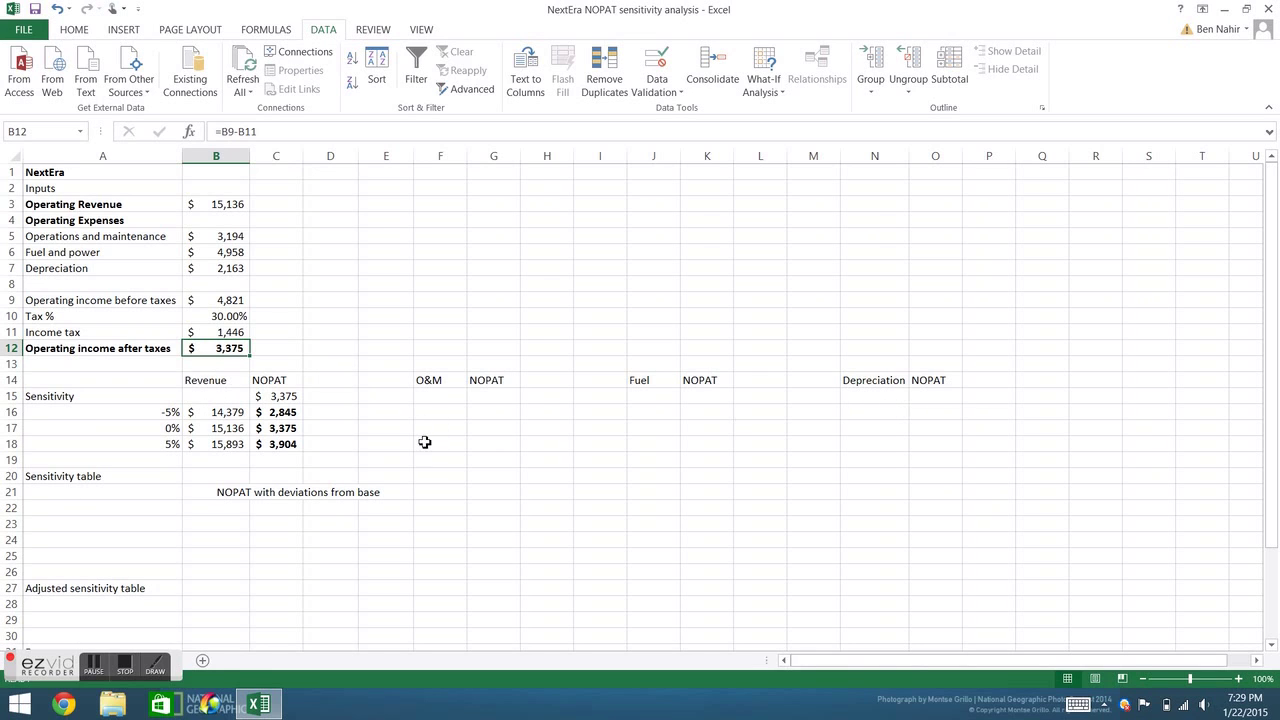
# - Copy the -5%, 0%, 5% deviations from A16:A18 into E16, I16 and M16
pyautogui.moveTo(172, 415); pyautogui.dragTo(157, 443)
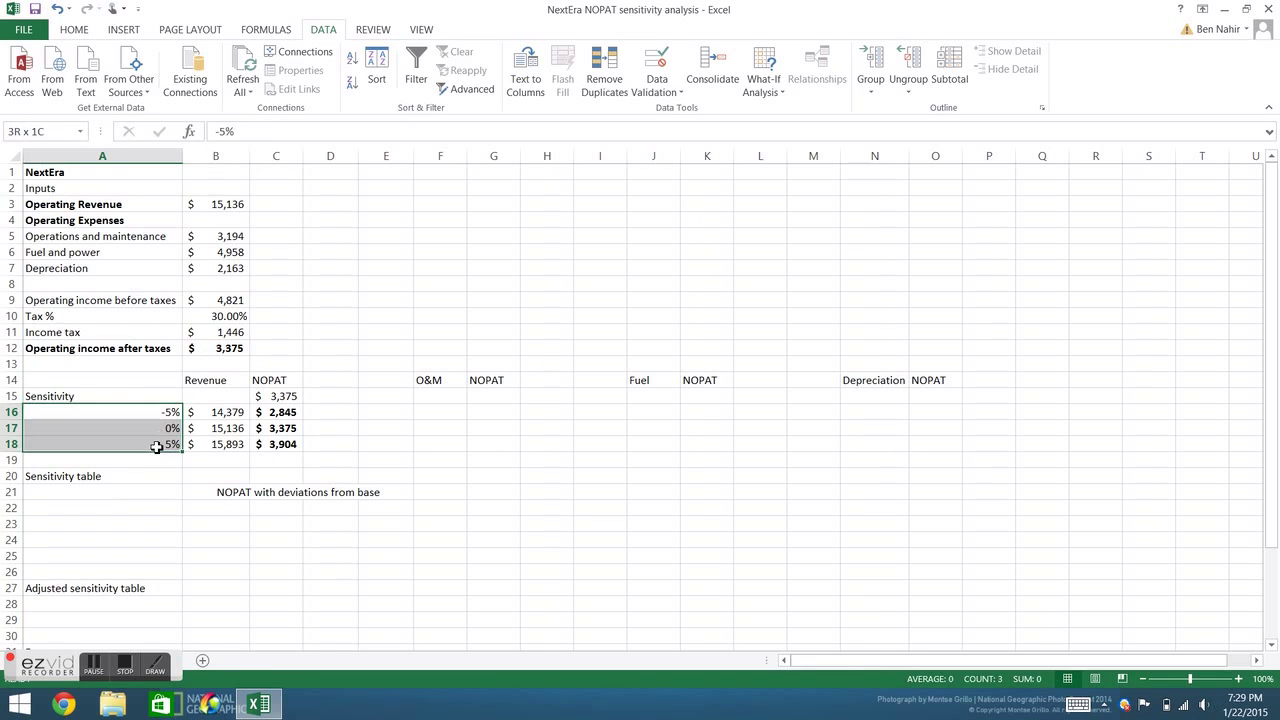
pyautogui.hotkey('ctrl', 'c')
pyautogui.click(396, 411)
pyautogui.hotkey('ctrl', 'v')
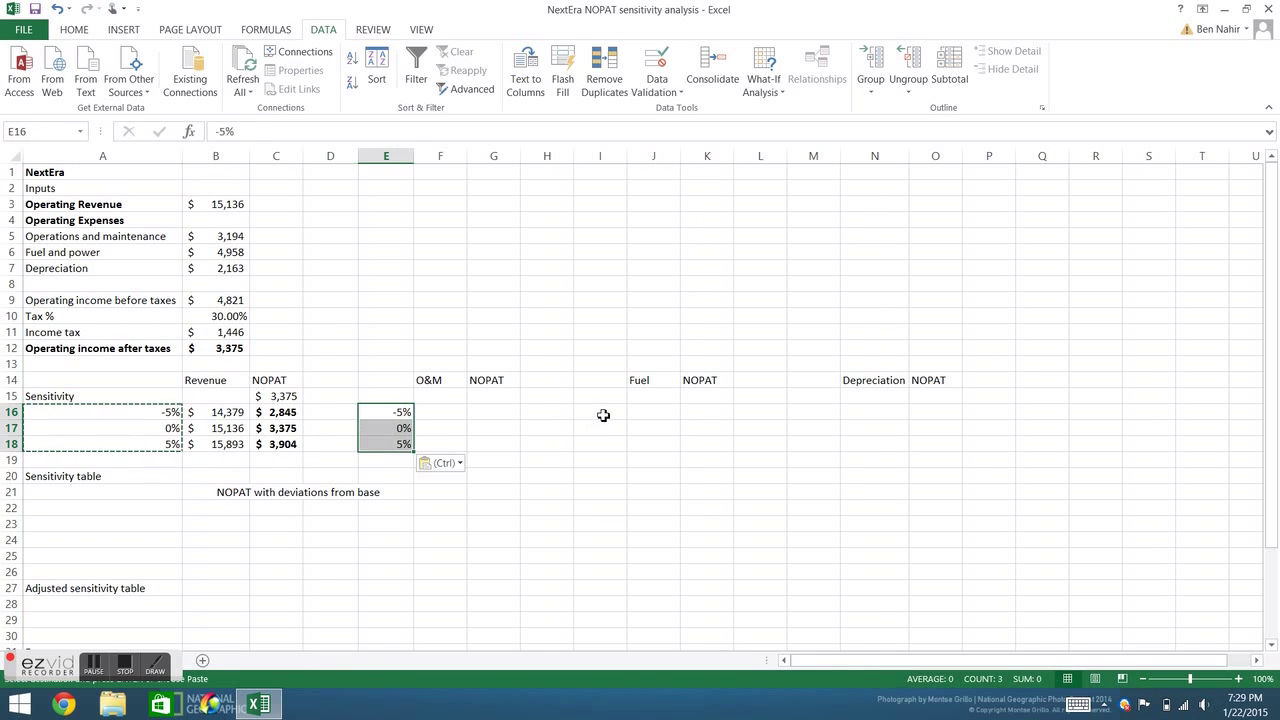
pyautogui.click(603, 412)
pyautogui.hotkey('ctrl', 'v')
pyautogui.click(826, 414)
pyautogui.hotkey('ctrl', 'v')
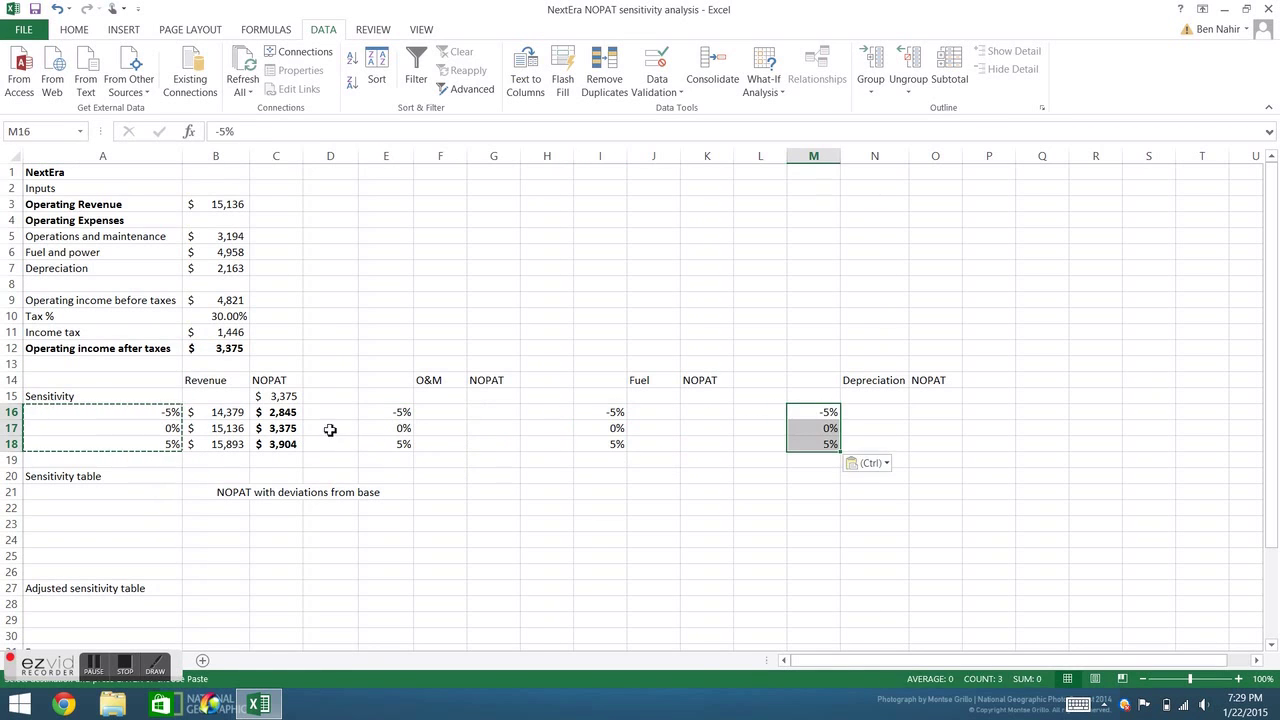
# - Enter base costs 3,194, 4,958 and 2,163 in F17, J17 and N17
pyautogui.click(432, 427)
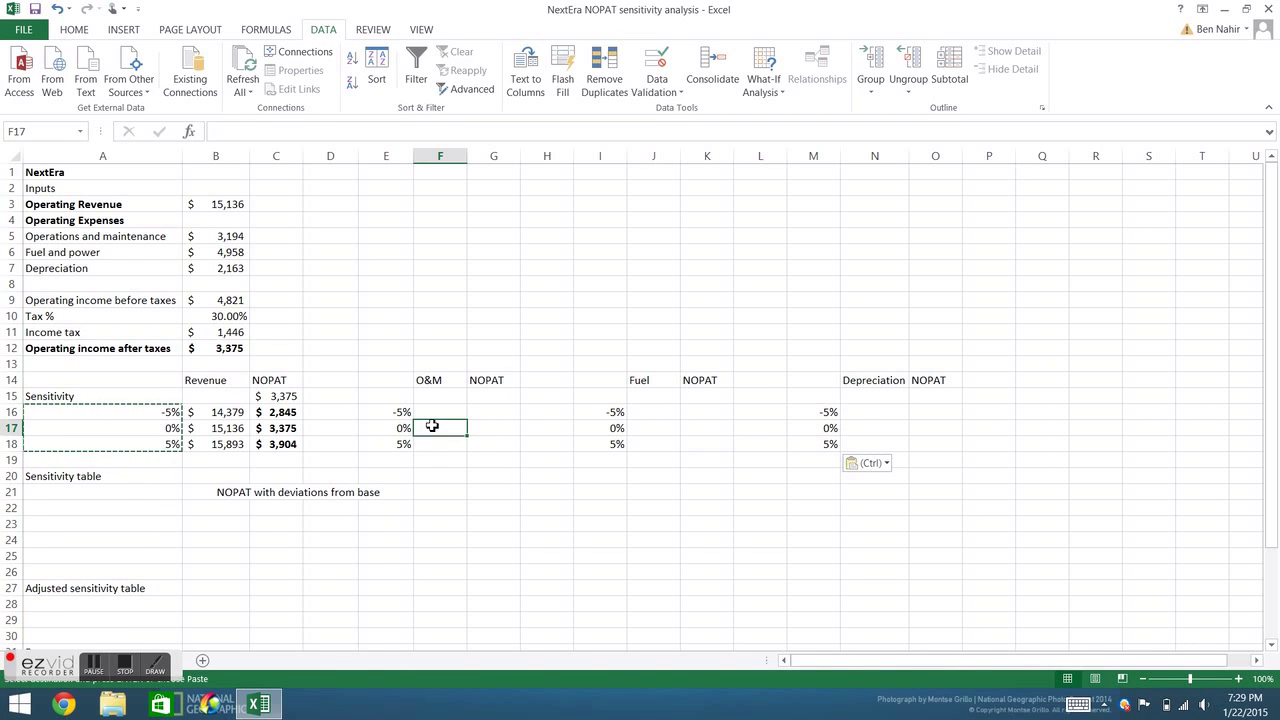
pyautogui.write('319')
pyautogui.press('Right')
pyautogui.press('Right')
pyautogui.press('Right')
pyautogui.press('Right')
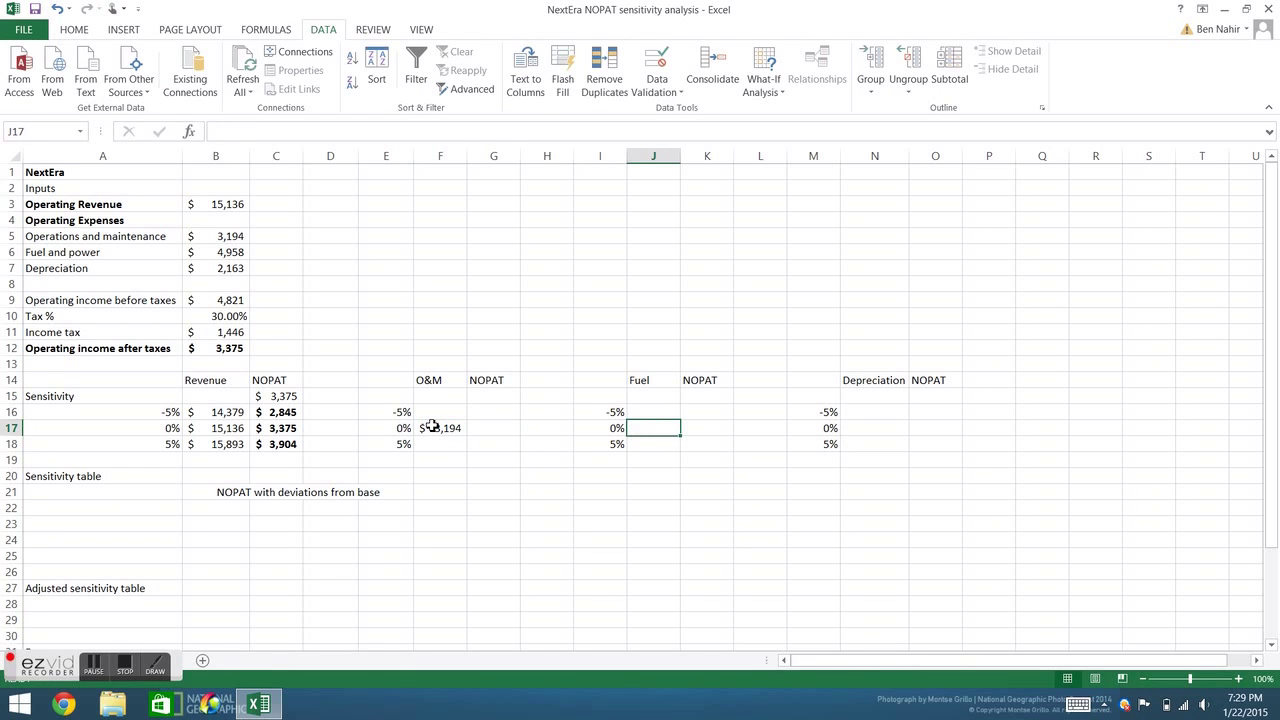
pyautogui.write('4958')
pyautogui.press('Right')
pyautogui.press('Right')
pyautogui.press('Right')
pyautogui.press('Right')
pyautogui.write('2')
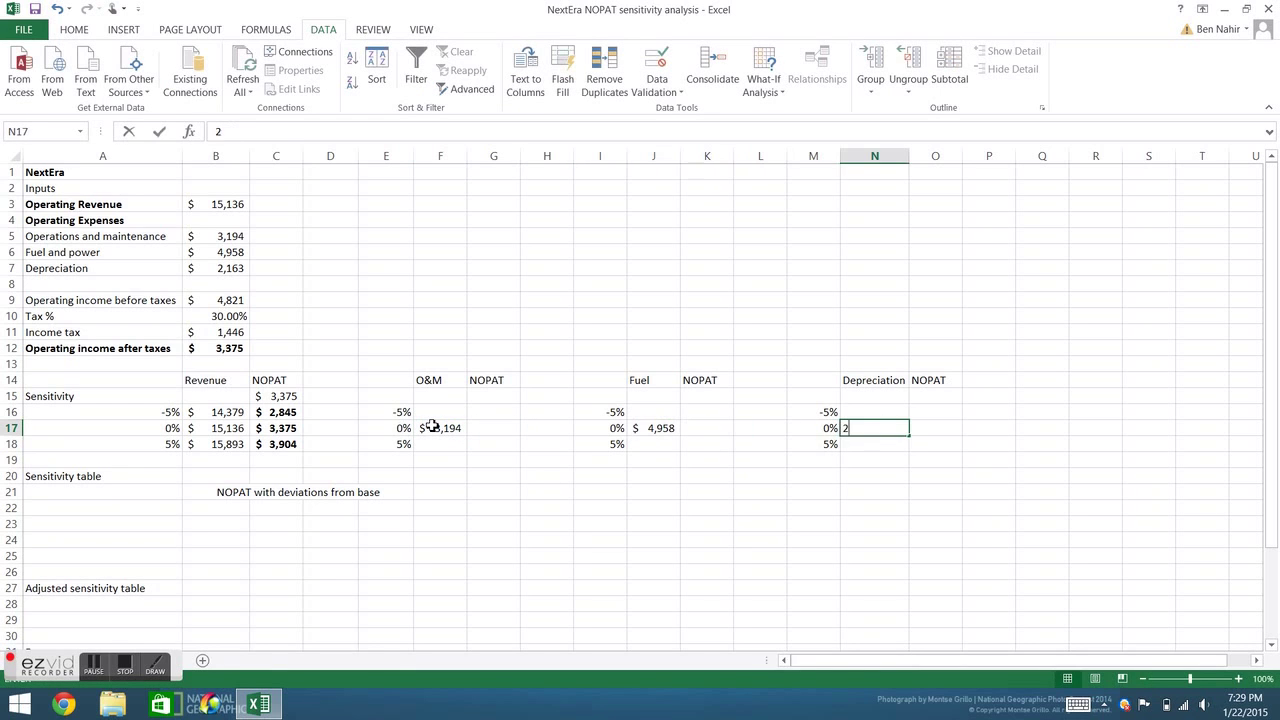
pyautogui.write(',163')
pyautogui.click(440, 444)
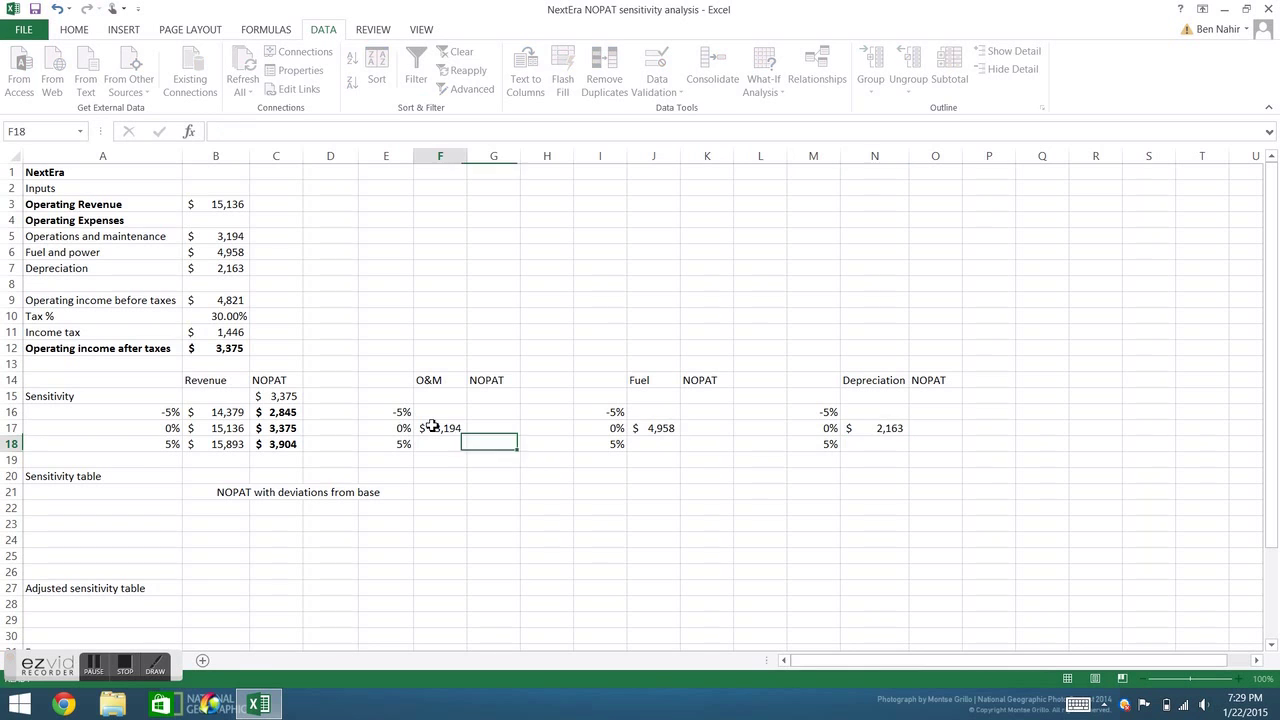
# - Paste the B16 -5% flex formula into F16, J16 and N16
pyautogui.click(232, 415)
pyautogui.doubleClick(448, 412)
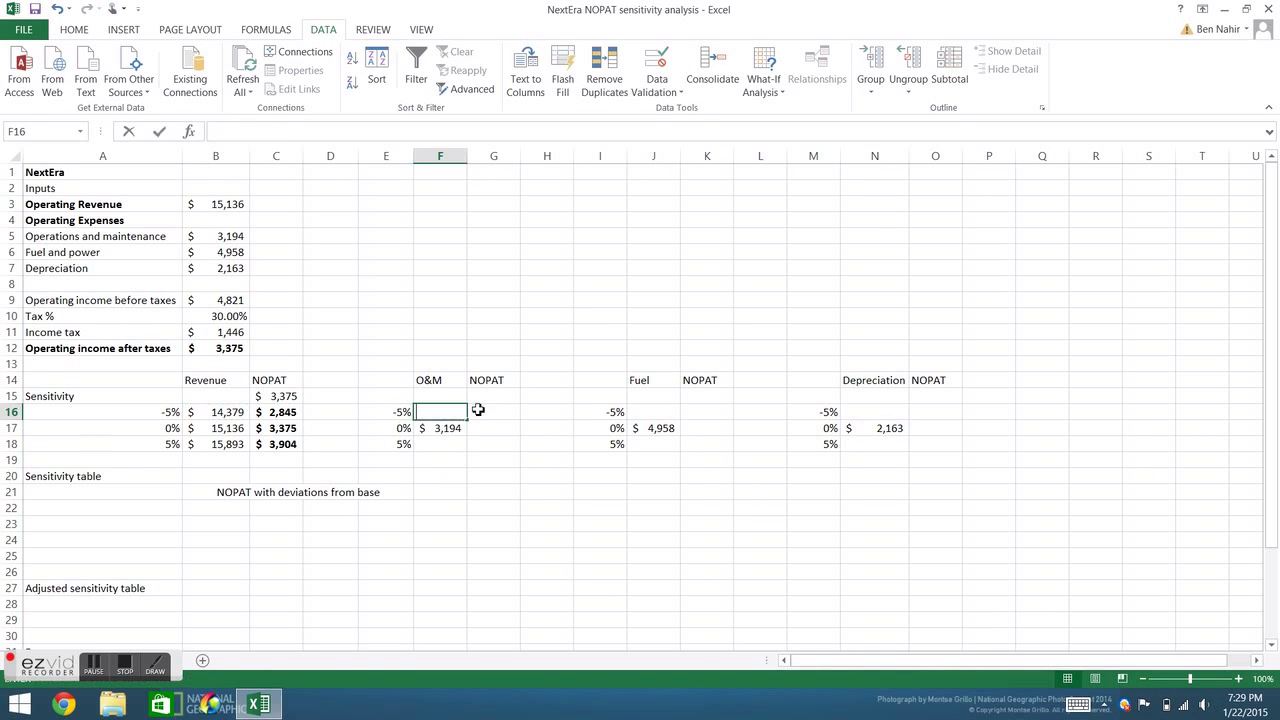
pyautogui.click(212, 412)
pyautogui.hotkey('ctrl', 'c')
pyautogui.click(443, 410)
pyautogui.hotkey('ctrl', 'v')
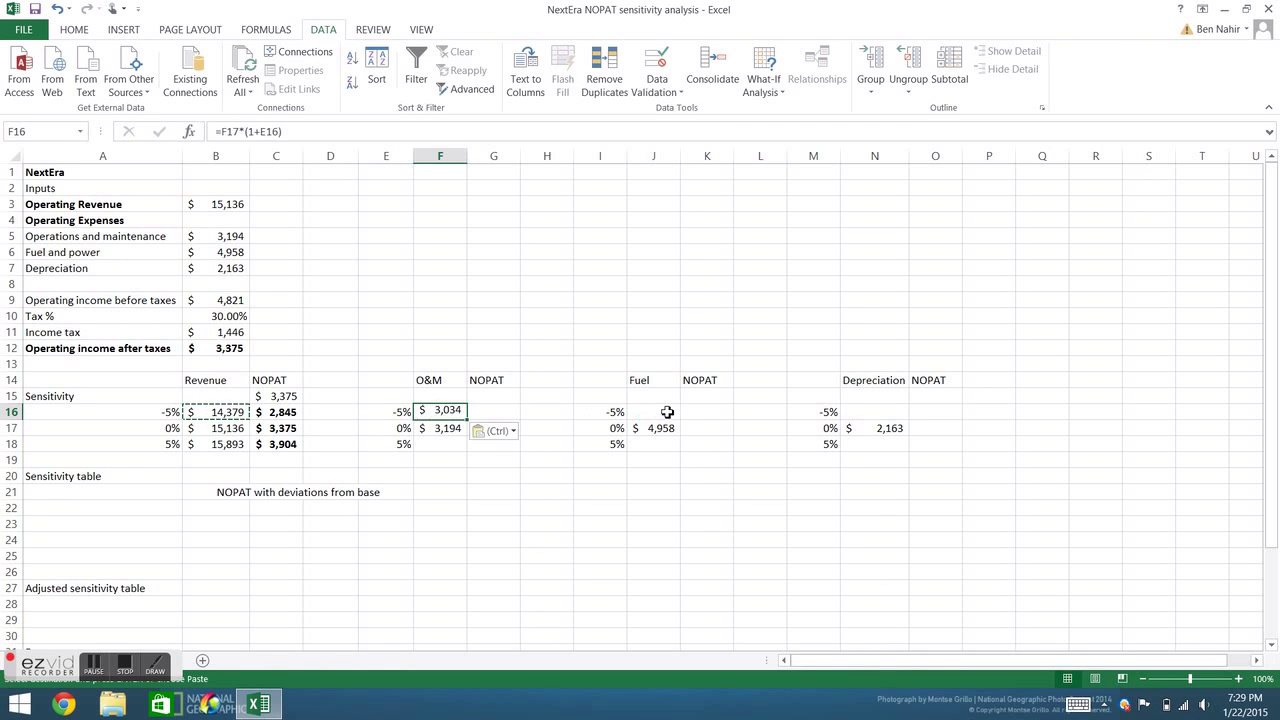
pyautogui.click(667, 412)
pyautogui.hotkey('ctrl', 'v')
pyautogui.click(871, 412)
pyautogui.hotkey('ctrl', 'v')
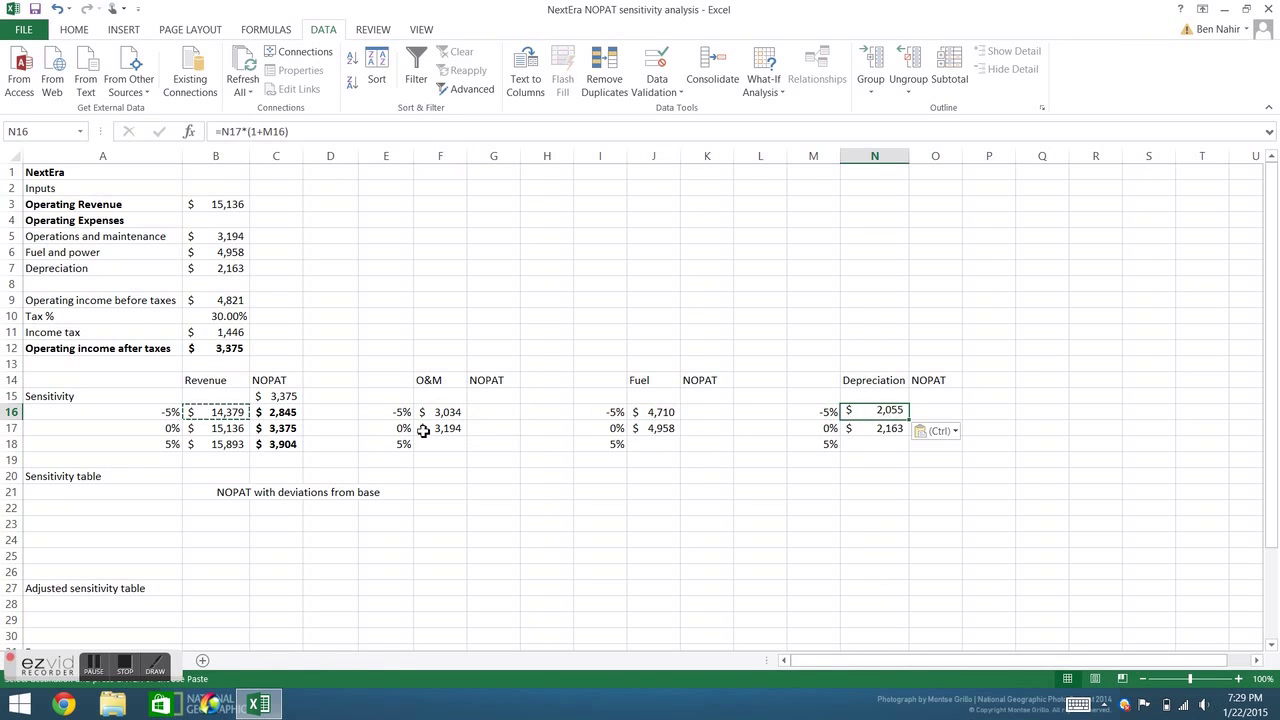
# - Paste the B18 +5% flex formula into F18 and J18
pyautogui.click(224, 444)
pyautogui.hotkey('ctrl', 'c')
pyautogui.click(449, 444)
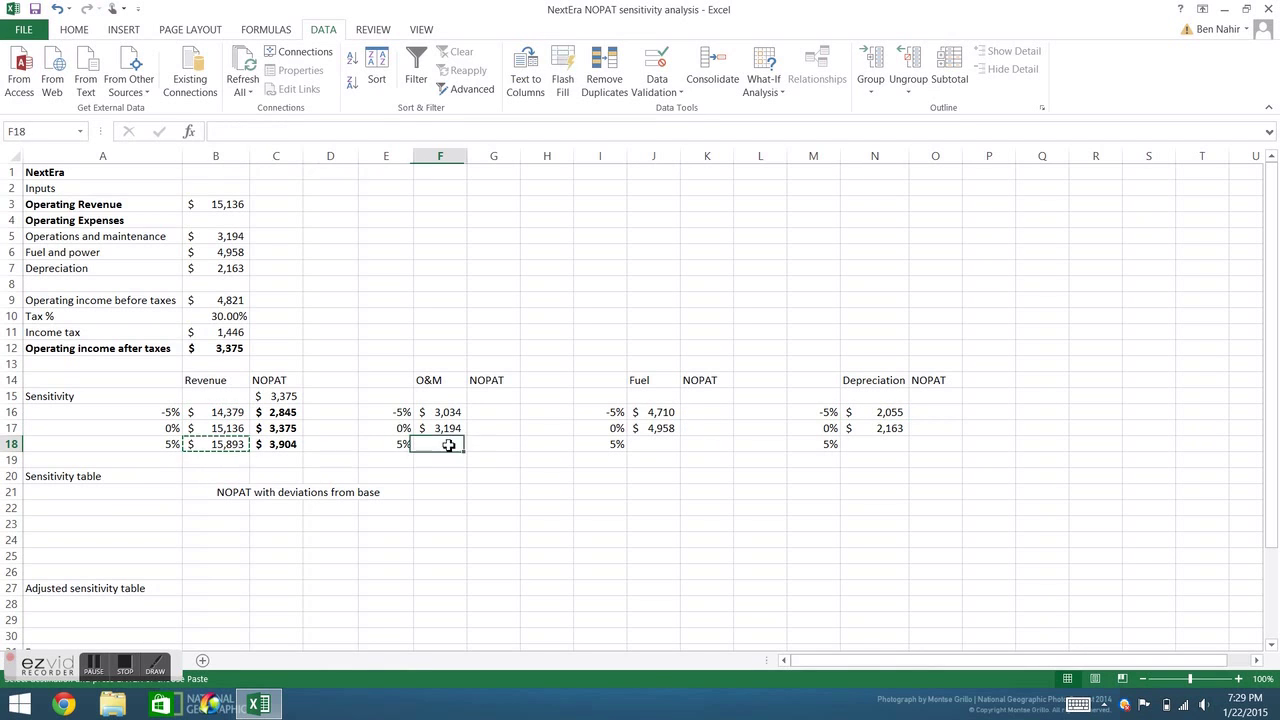
pyautogui.hotkey('ctrl', 'v')
pyautogui.click(662, 444)
pyautogui.hotkey('ctrl', 'v')
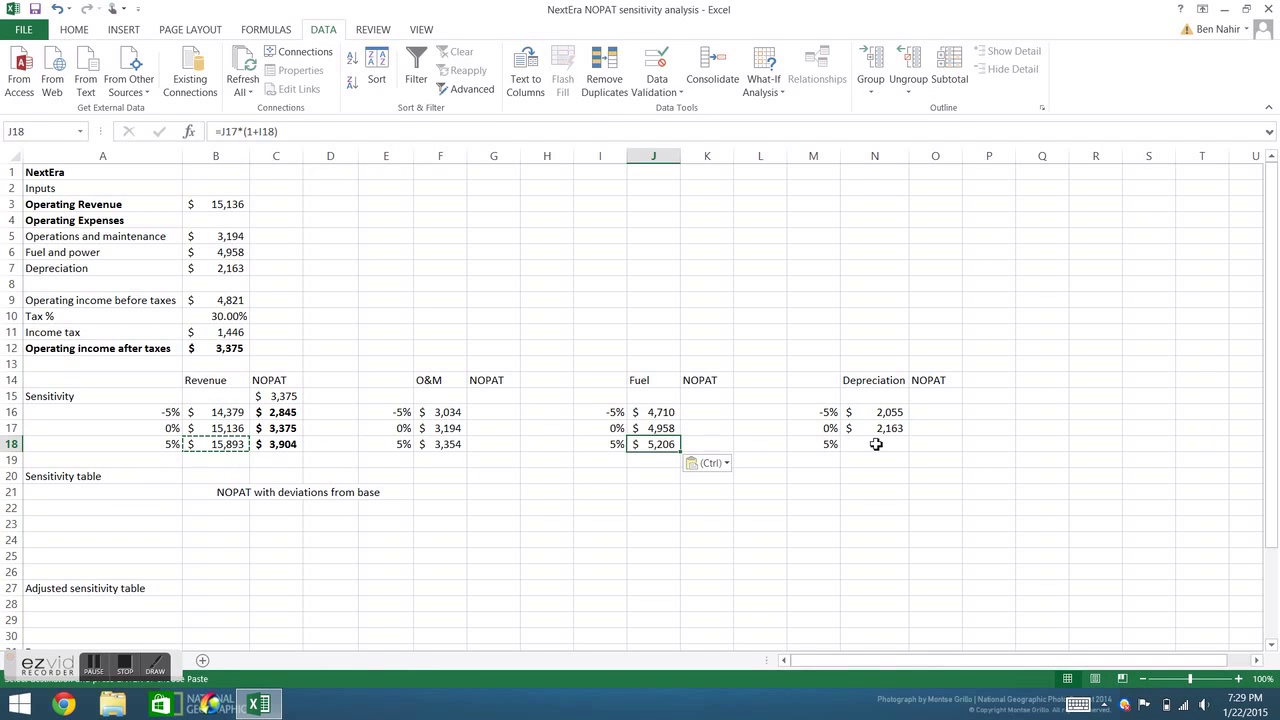
# - Paste the +5% formula into N18 and link G15 to base NOPAT in B12
pyautogui.click(876, 444)
pyautogui.hotkey('ctrl', 'v')
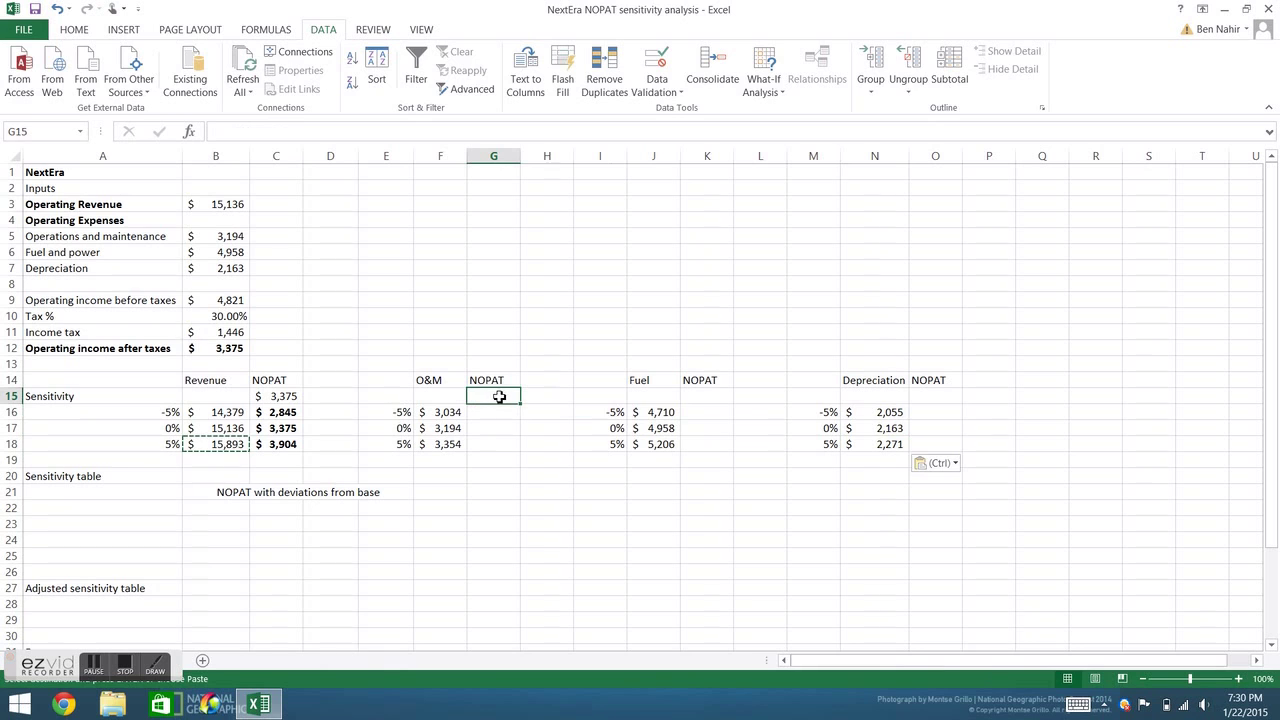
pyautogui.write('=')
pyautogui.click(229, 347)
pyautogui.press('Return')
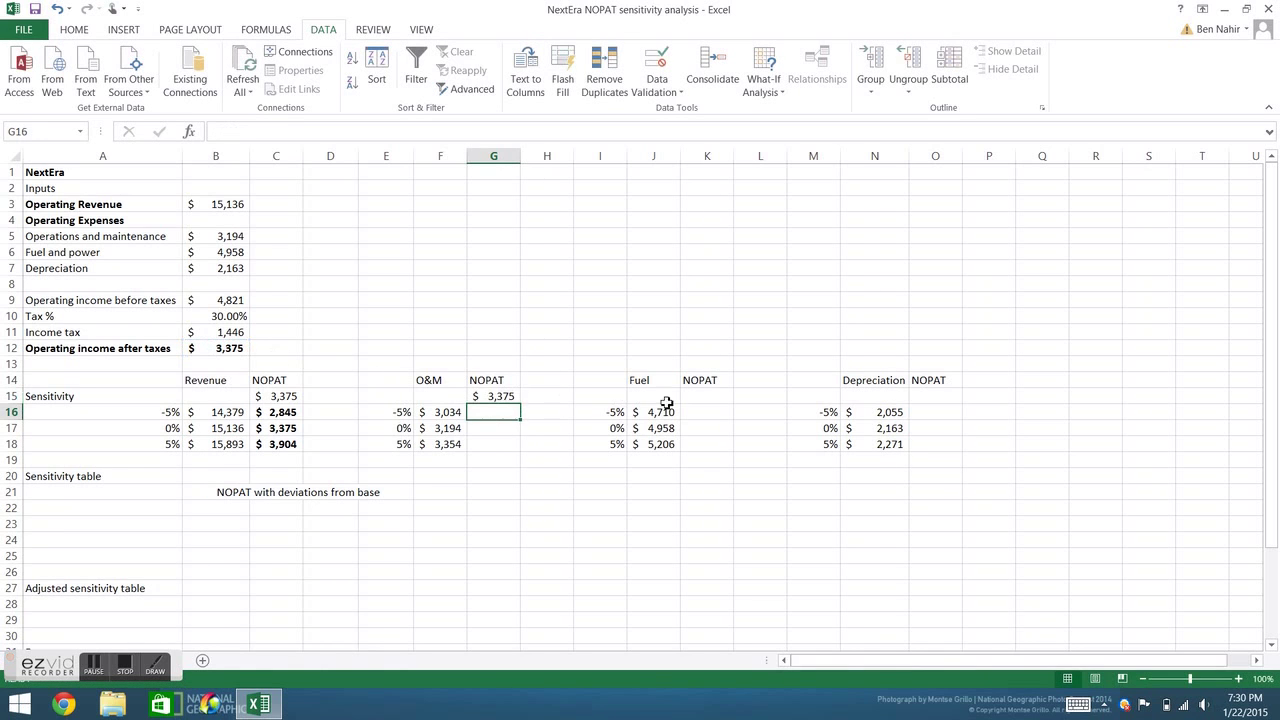
# - Link K15 and O15 to the base NOPAT in B12, showing $3,375
pyautogui.click(703, 397)
pyautogui.write('=')
pyautogui.click(229, 347)
pyautogui.press('Return')
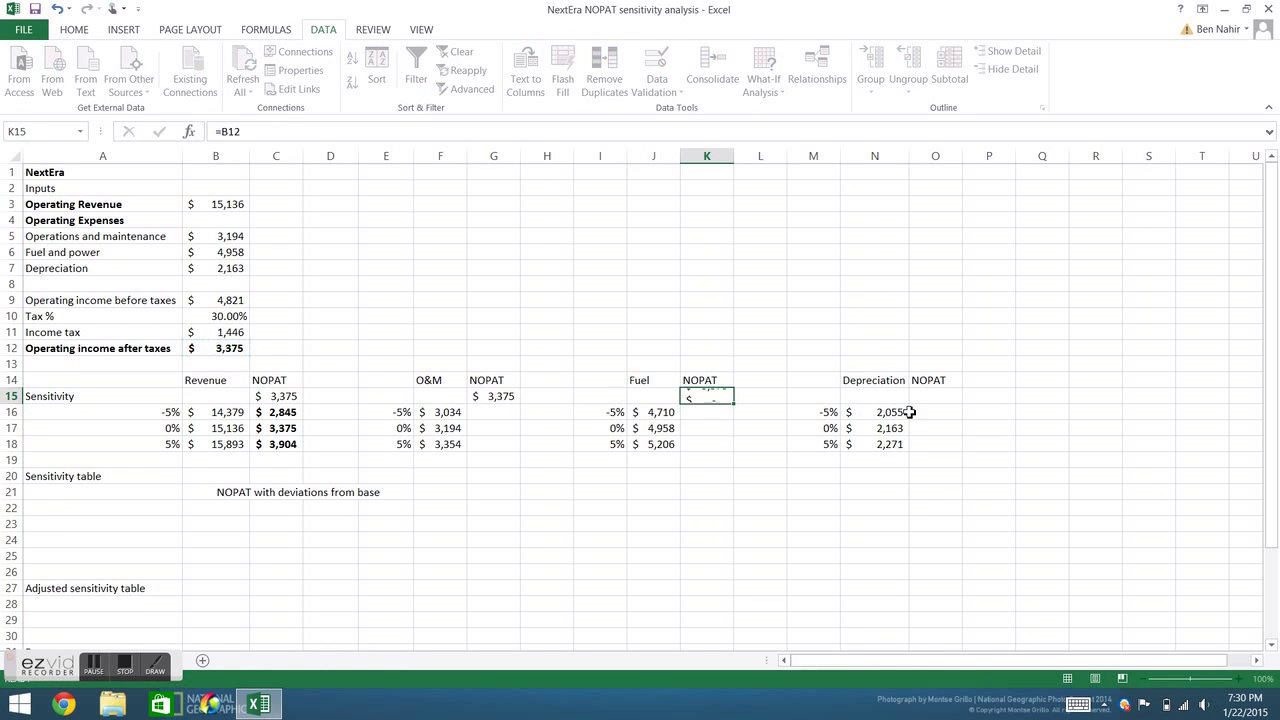
pyautogui.write('=')
pyautogui.press('Escape')
pyautogui.click(939, 398)
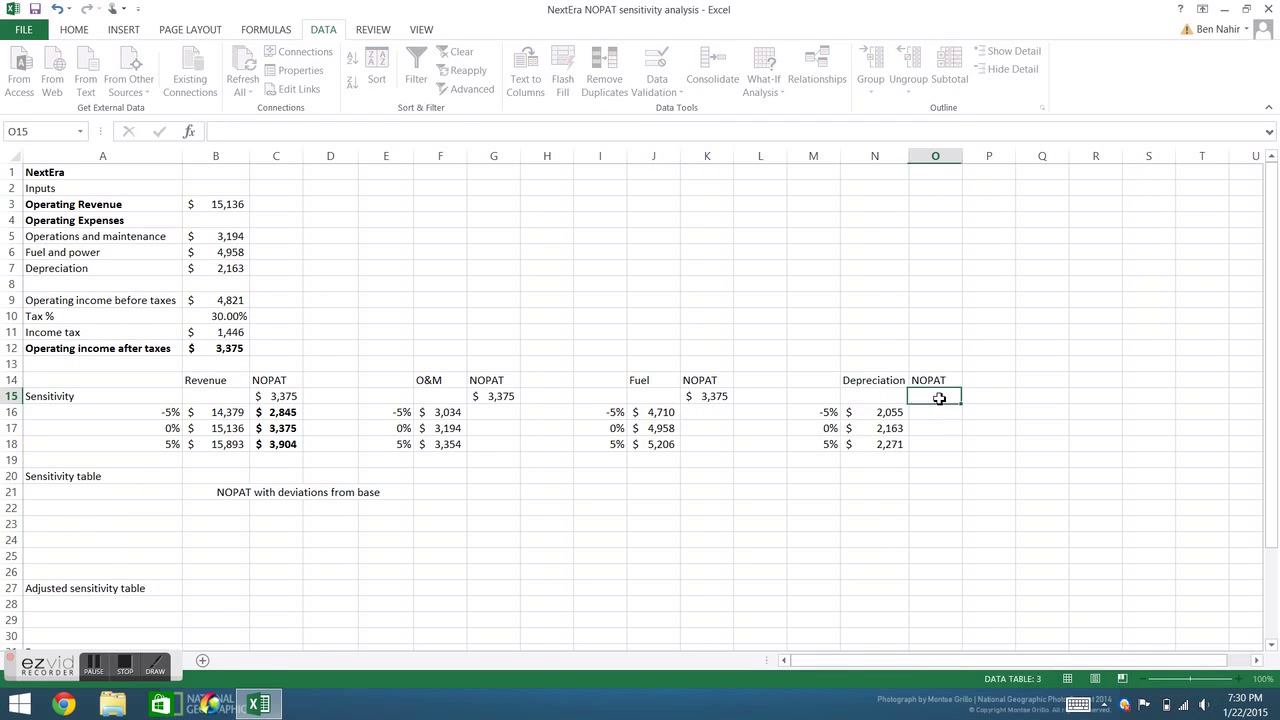
pyautogui.write('=')
pyautogui.click(222, 348)
pyautogui.press('Return')
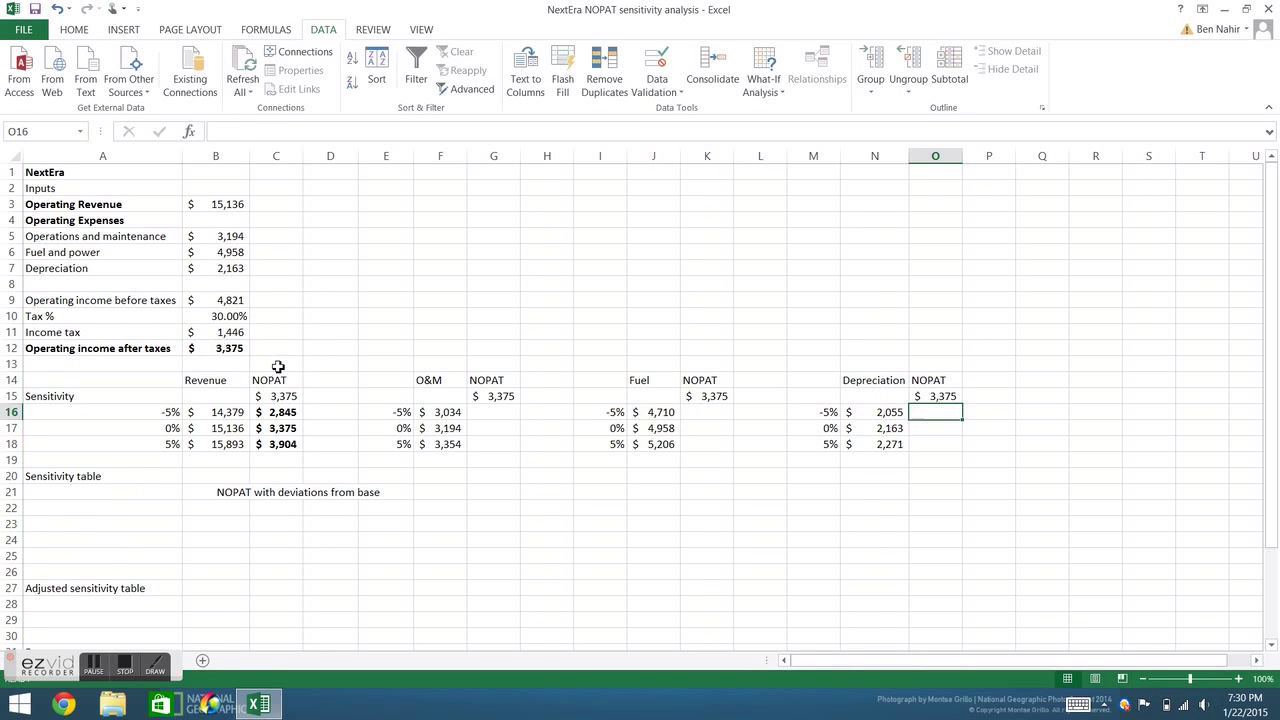
# - Build the O&M data table on F15:G18 with column input B5
pyautogui.click(449, 402)
pyautogui.moveTo(472, 430)
pyautogui.mouseDown()
pyautogui.moveTo(485, 452)
pyautogui.moveTo(434, 391)
pyautogui.moveTo(491, 443)
pyautogui.mouseUp()
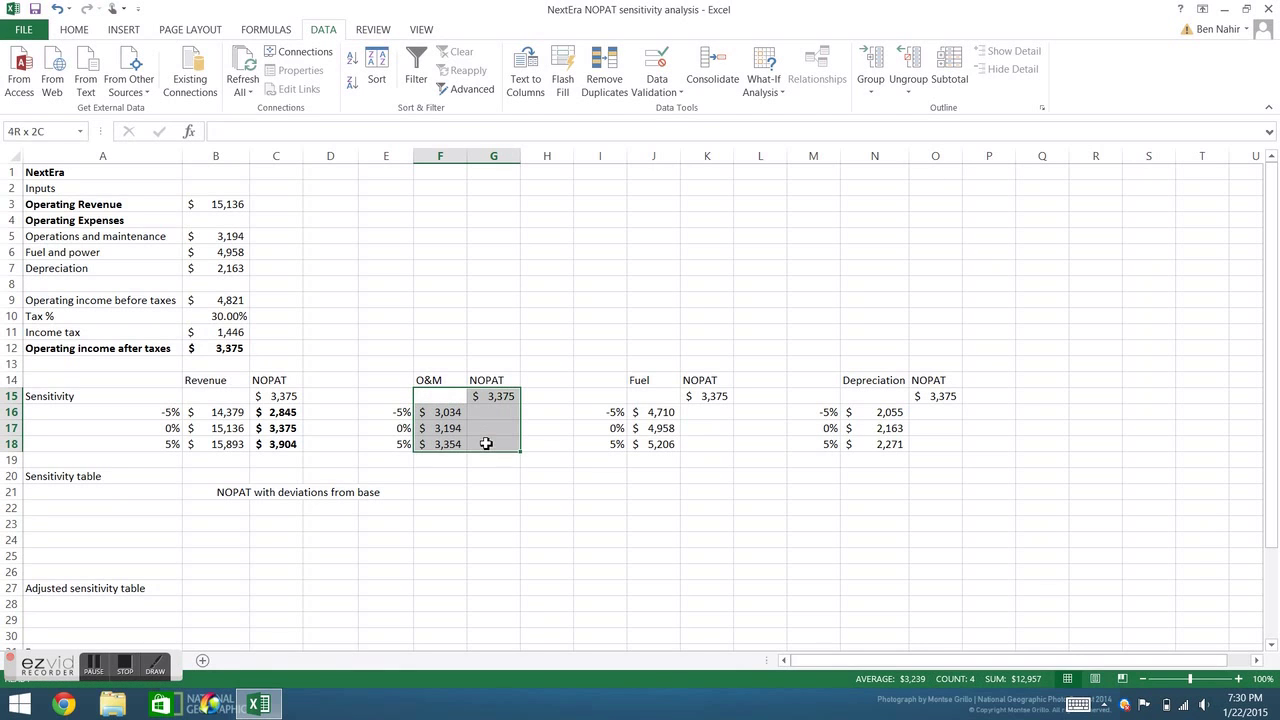
pyautogui.click(765, 85)
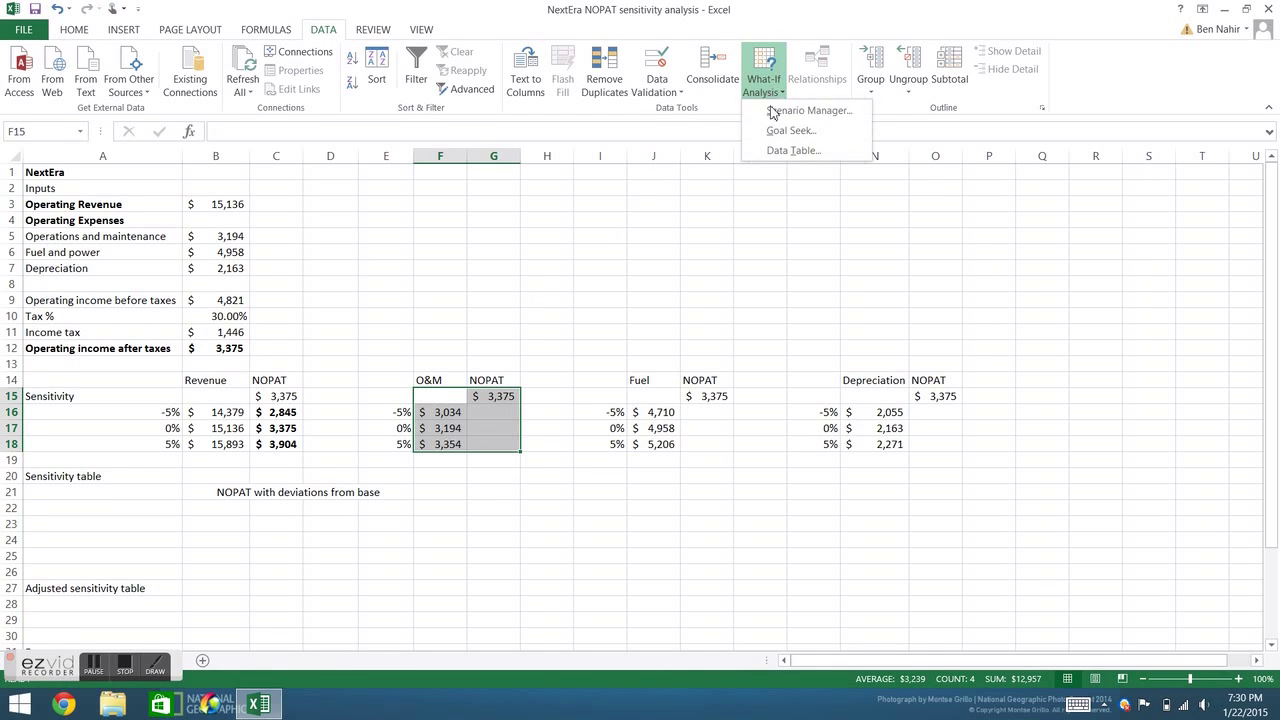
pyautogui.click(790, 150)
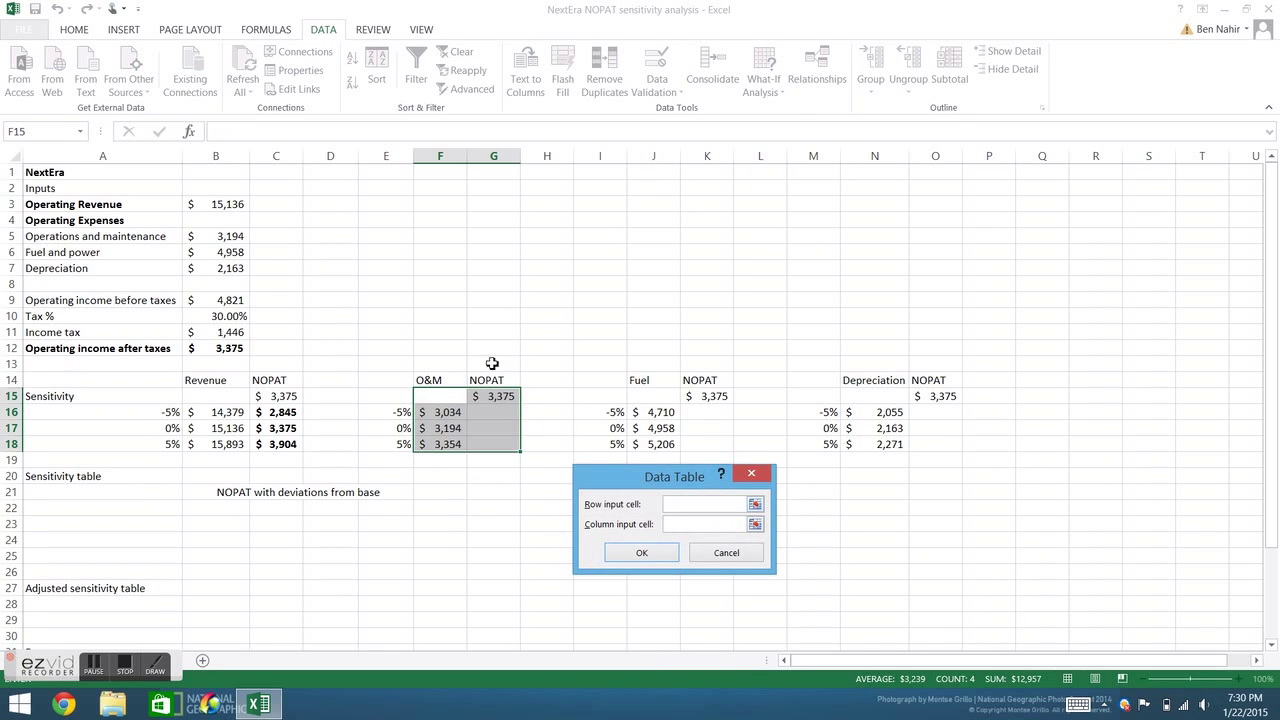
pyautogui.click(236, 238)
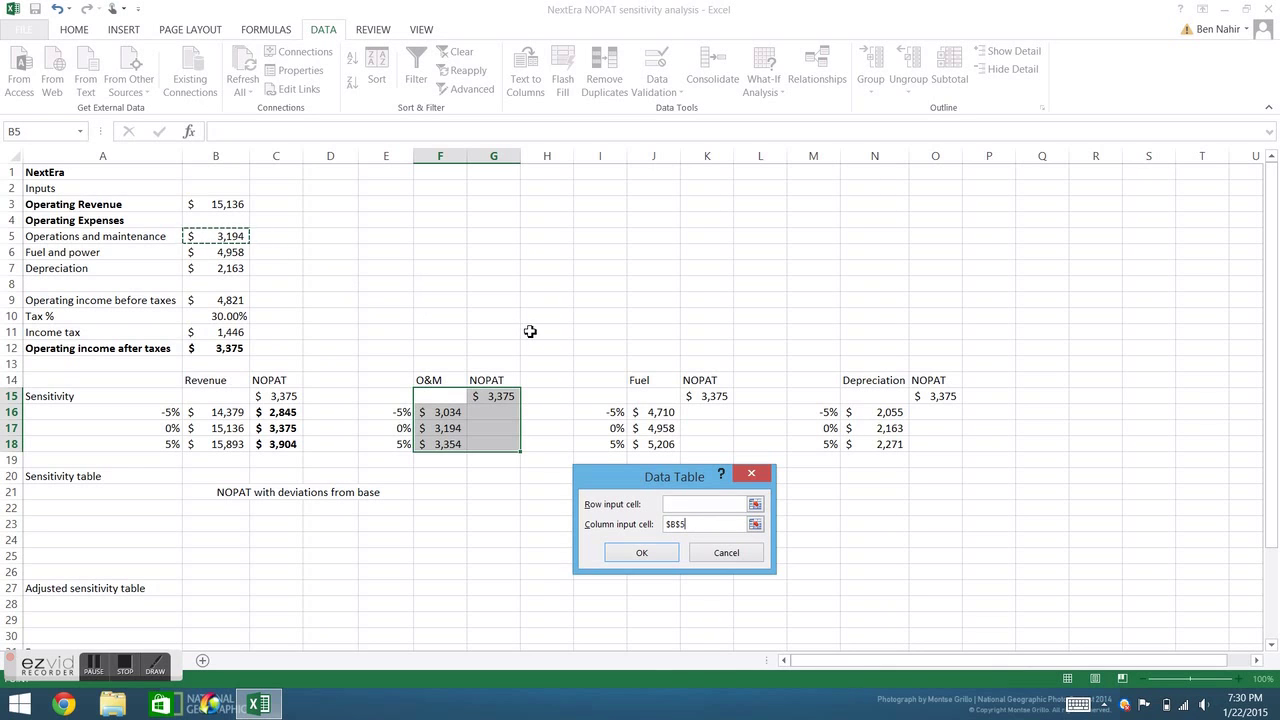
pyautogui.press('Return')
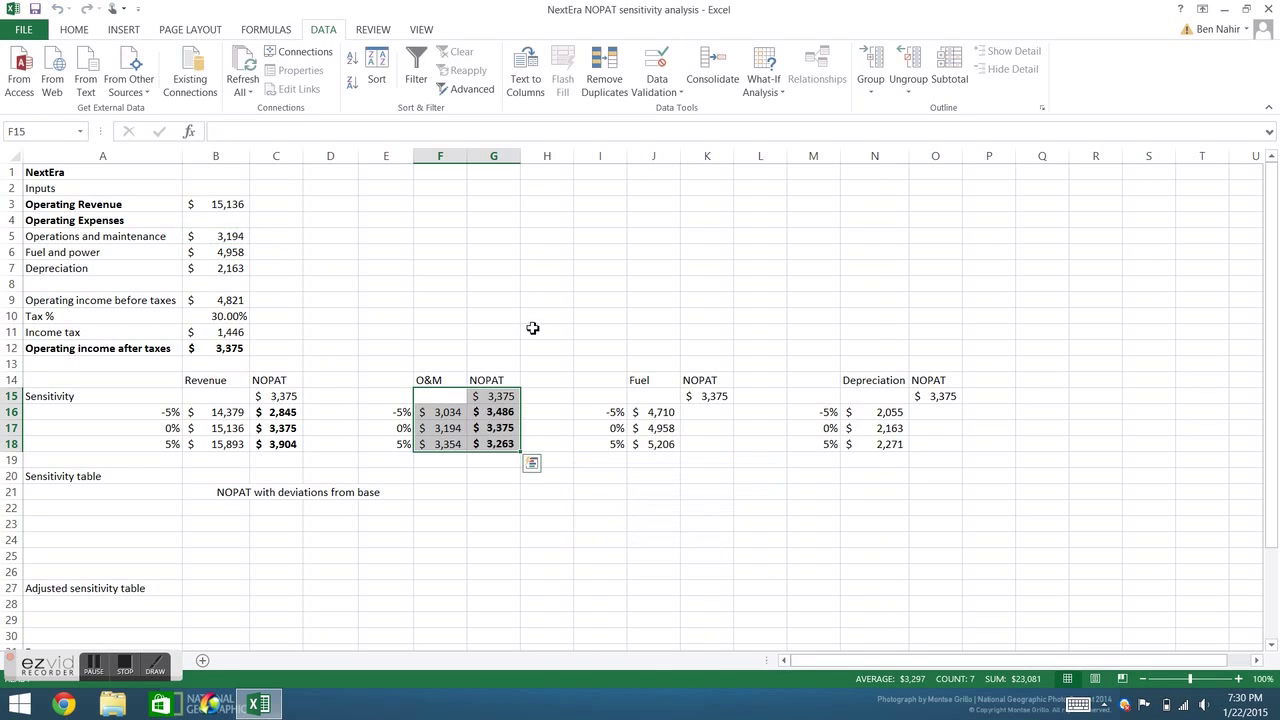
# - Build the Fuel data table on J15:K18 with column input B6
pyautogui.click(646, 396)
pyautogui.moveTo(653, 396); pyautogui.dragTo(714, 447)
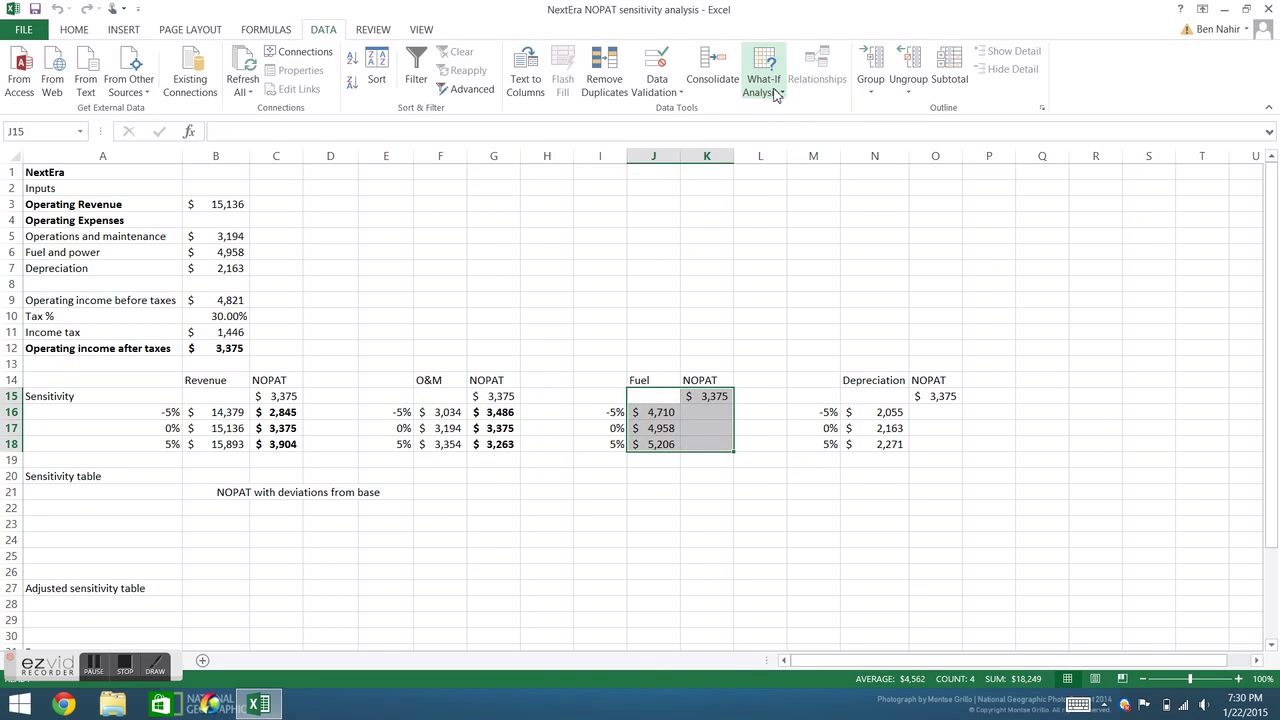
pyautogui.click(752, 236)
pyautogui.moveTo(650, 396); pyautogui.dragTo(703, 443)
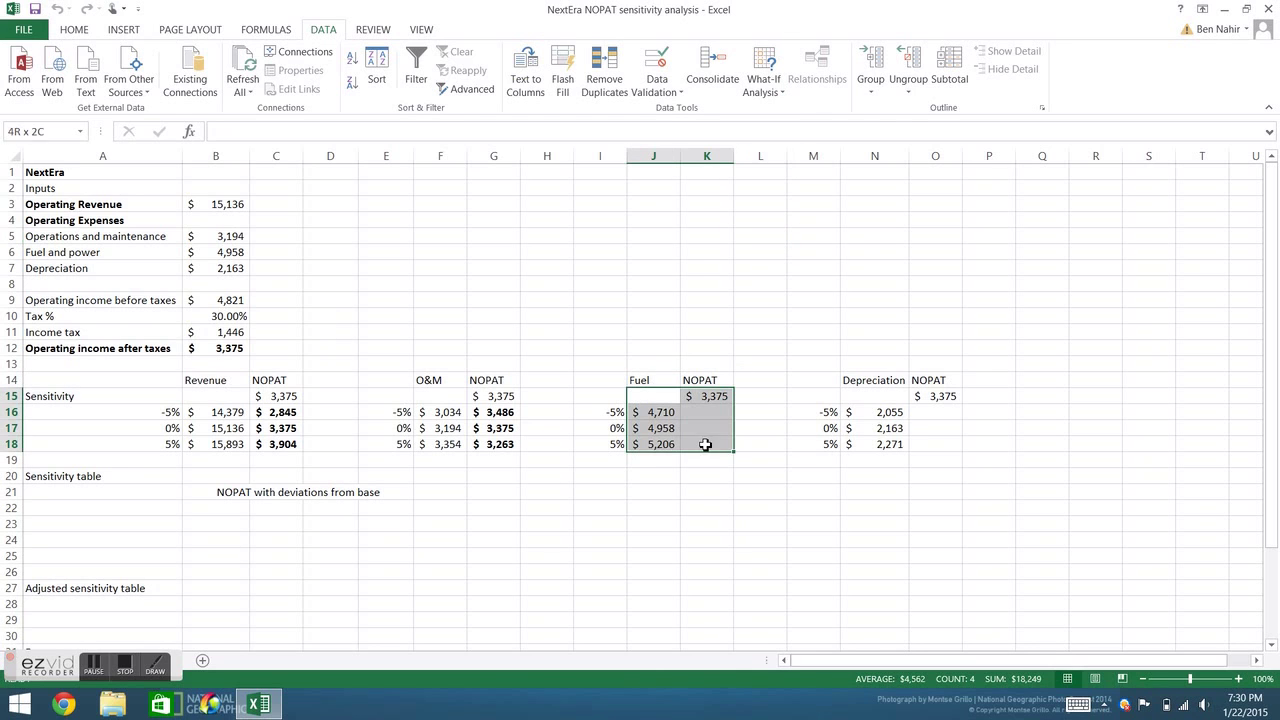
pyautogui.click(763, 86)
pyautogui.click(790, 150)
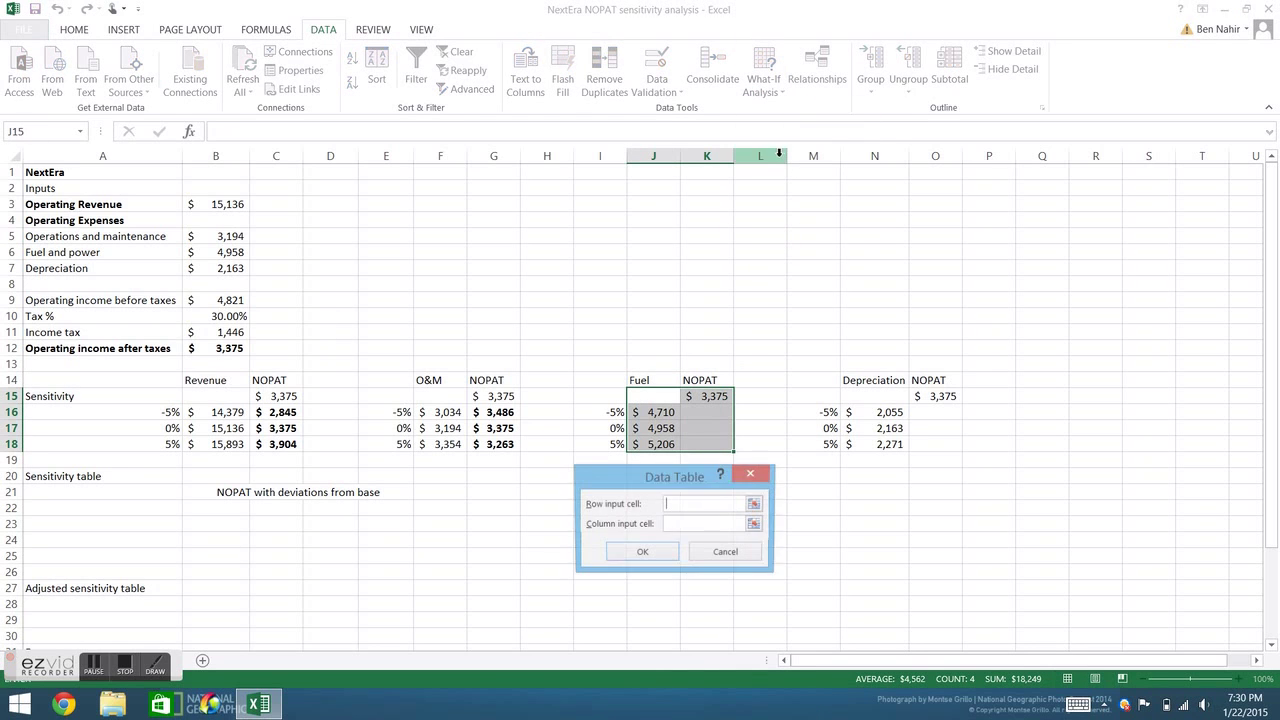
pyautogui.click(691, 524)
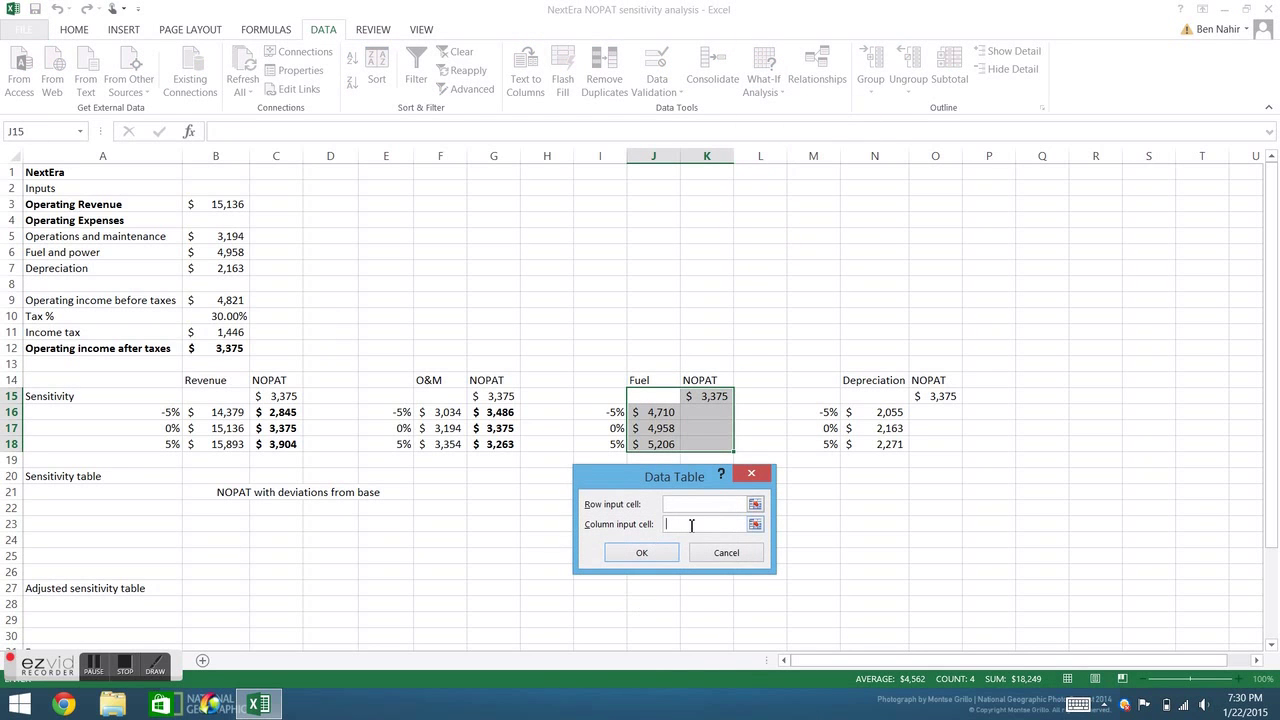
pyautogui.click(236, 252)
pyautogui.press('Return')
# - Build the Depreciation data table on N15:O18 with column input B7, giving $3,450–$3,299
pyautogui.click(879, 398)
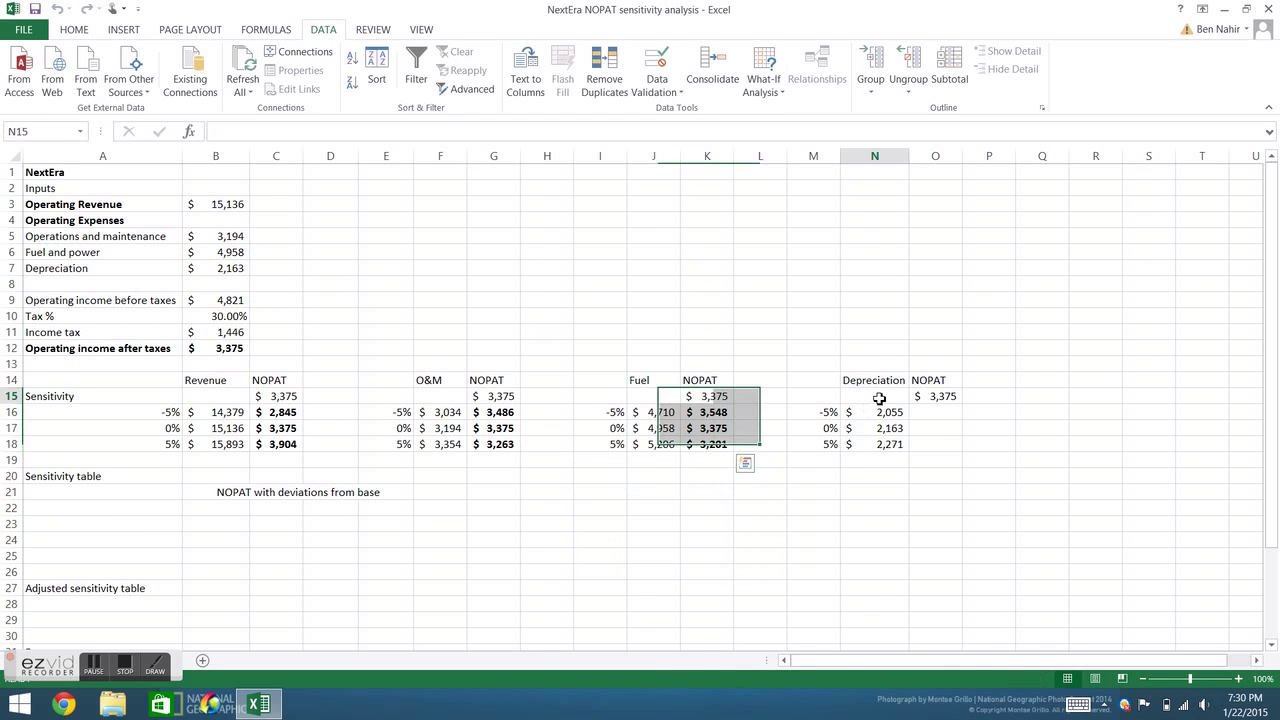
pyautogui.moveTo(879, 398); pyautogui.dragTo(929, 443)
pyautogui.click(763, 86)
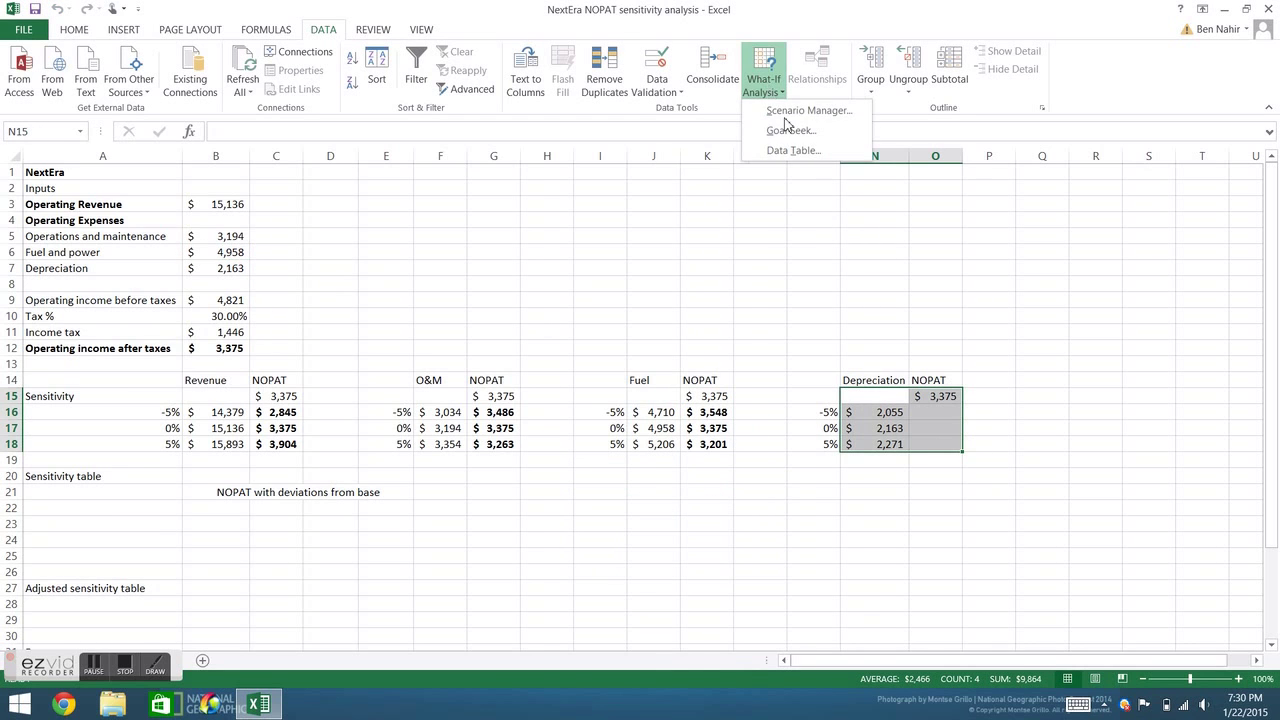
pyautogui.click(791, 150)
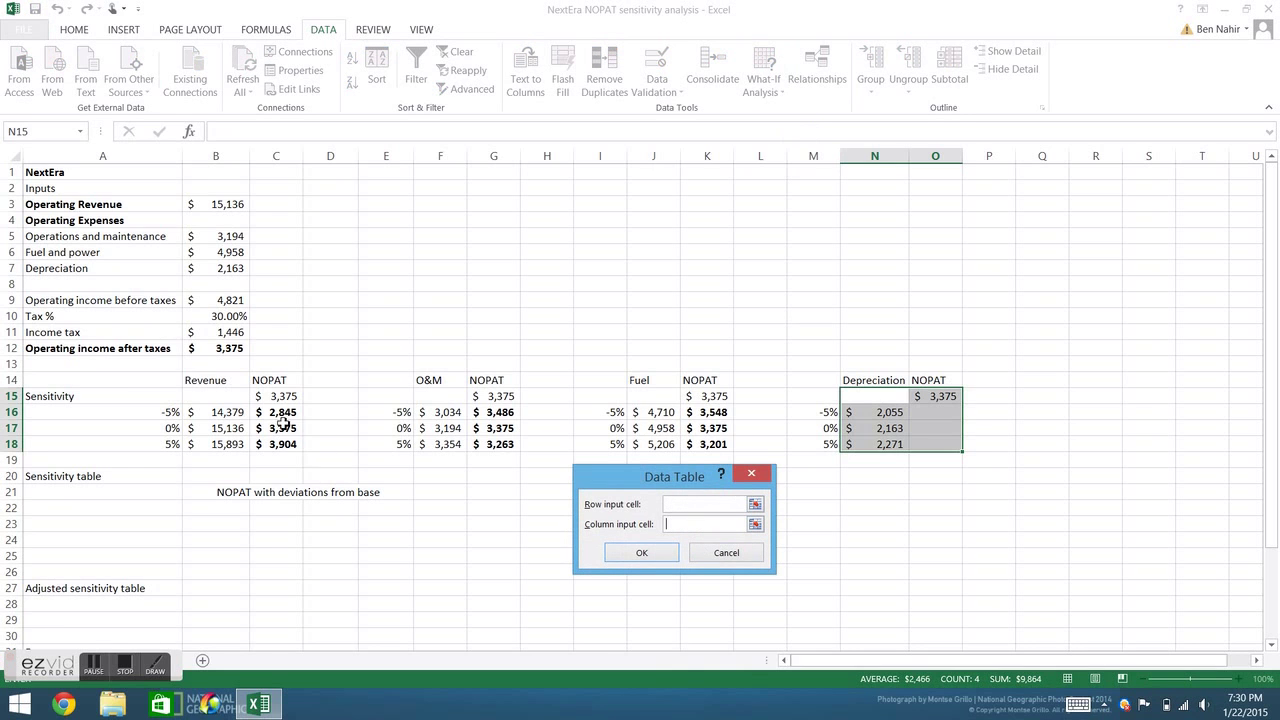
pyautogui.click(240, 268)
pyautogui.press('Return')
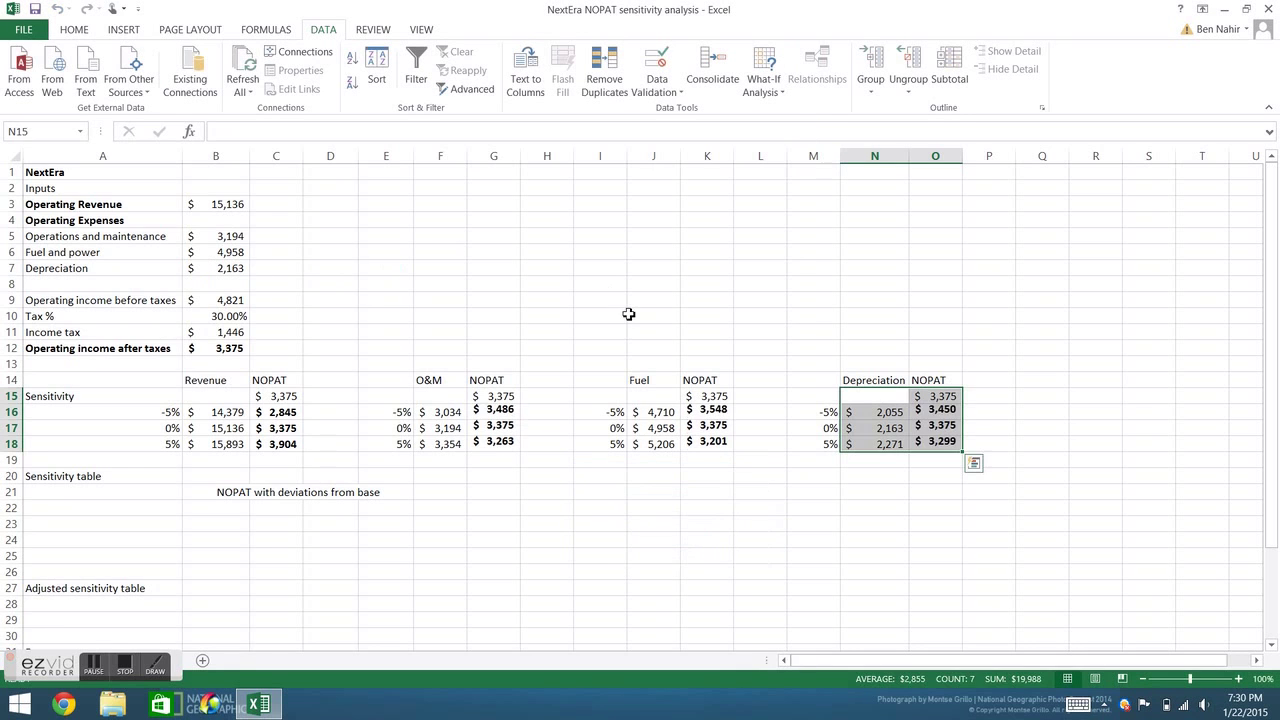
pyautogui.click(631, 320)
pyautogui.scroll(-2, 631, 320)
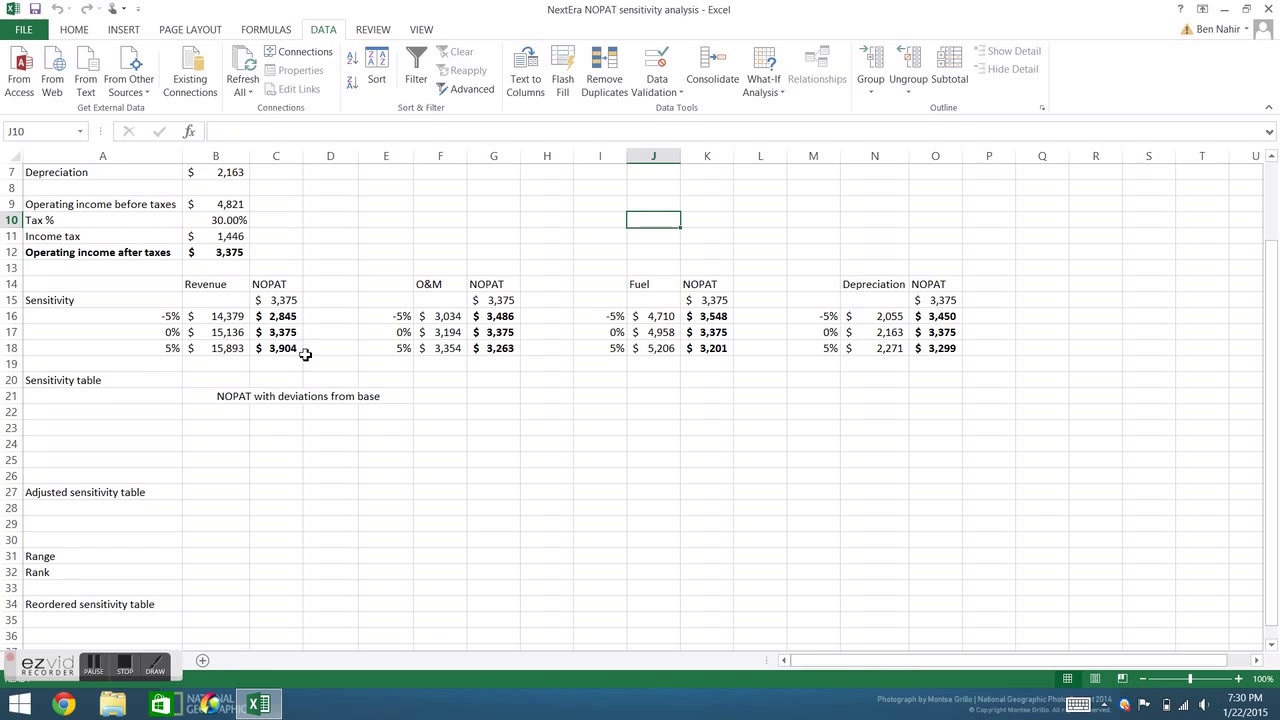
# - Enter headers Revenue, O&M, Fuel and Depreciation in B22:E22
pyautogui.click(223, 411)
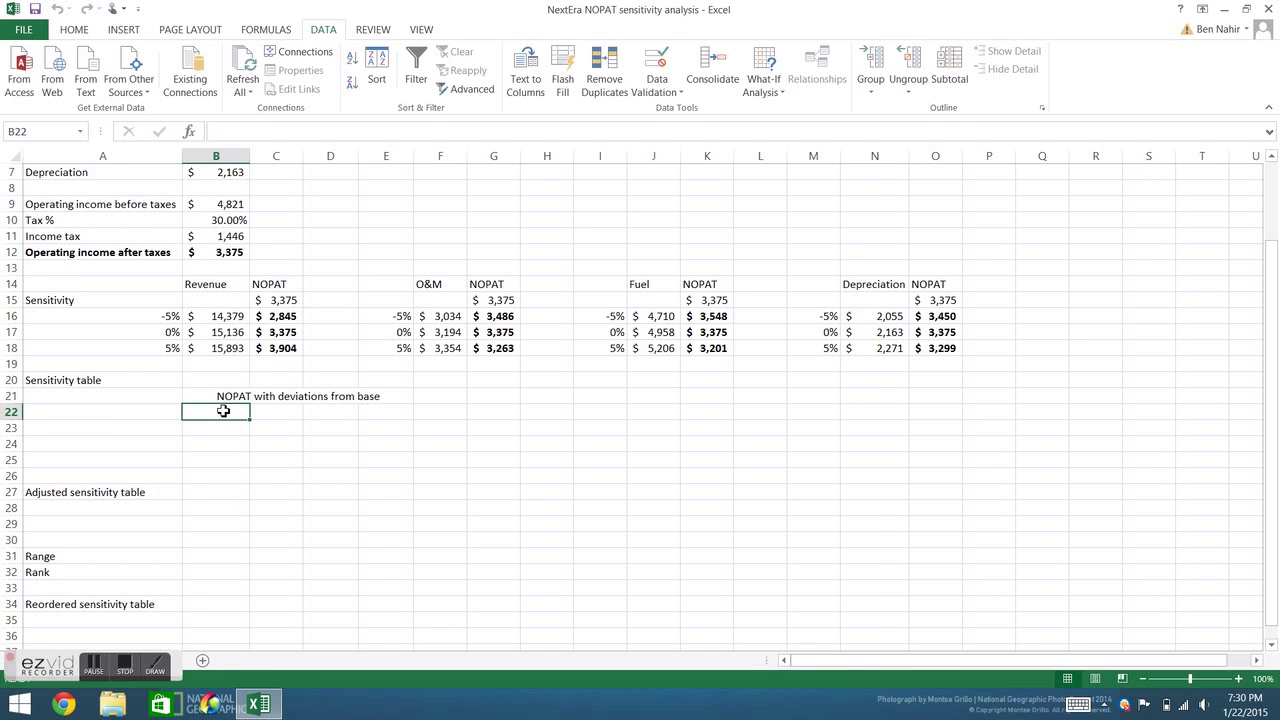
pyautogui.write('Revenue')
pyautogui.press('Tab')
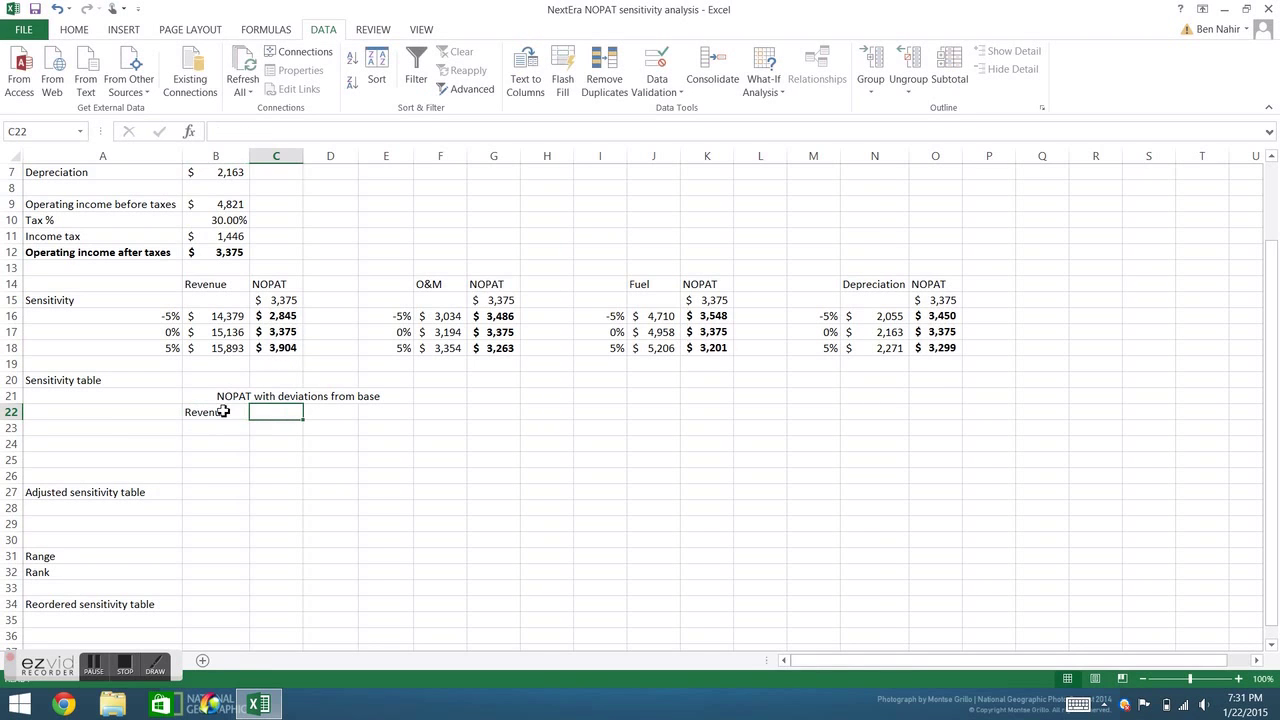
pyautogui.write('0')
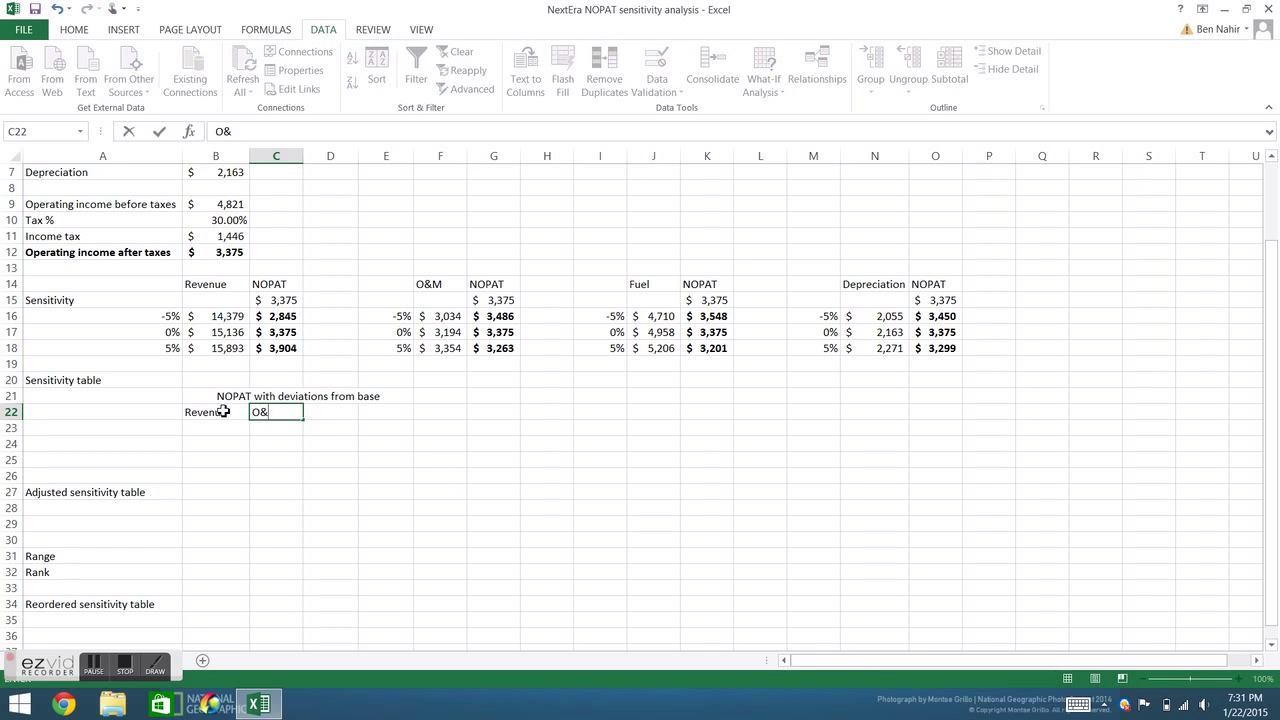
pyautogui.press('Tab')
pyautogui.write('Fuel')
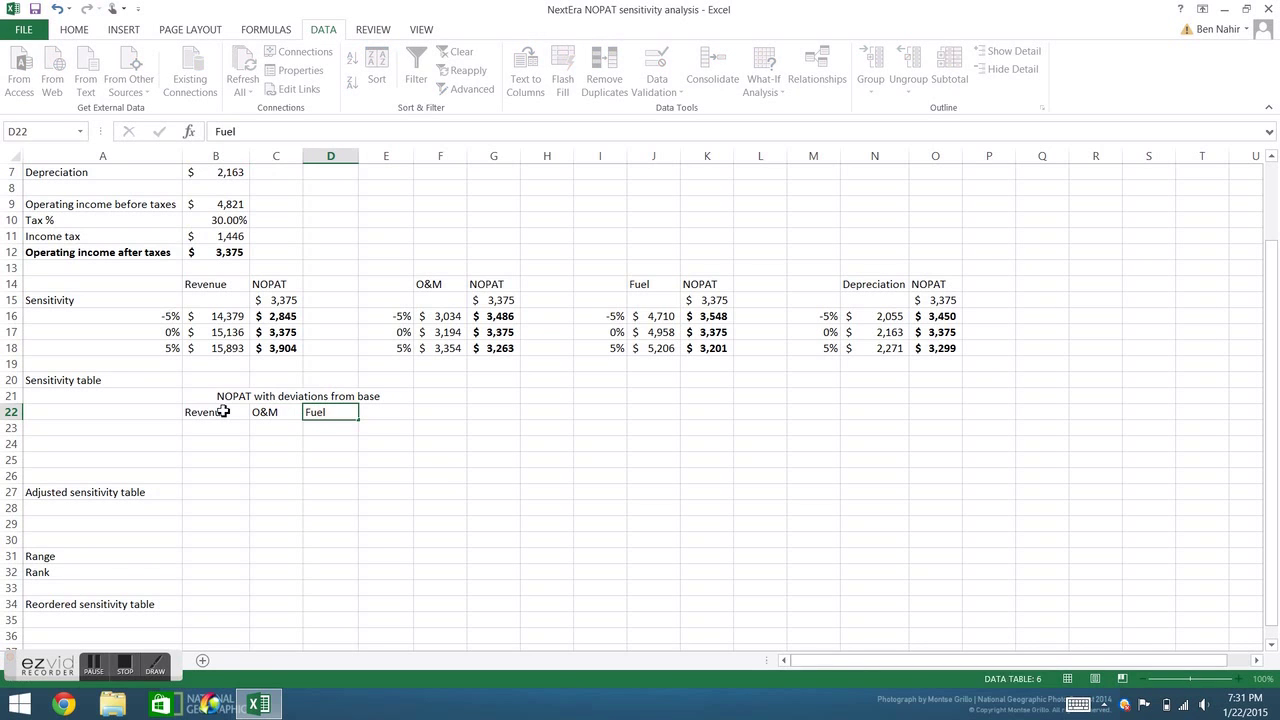
pyautogui.press('Tab')
pyautogui.write('Depreciation')
pyautogui.press('Return')
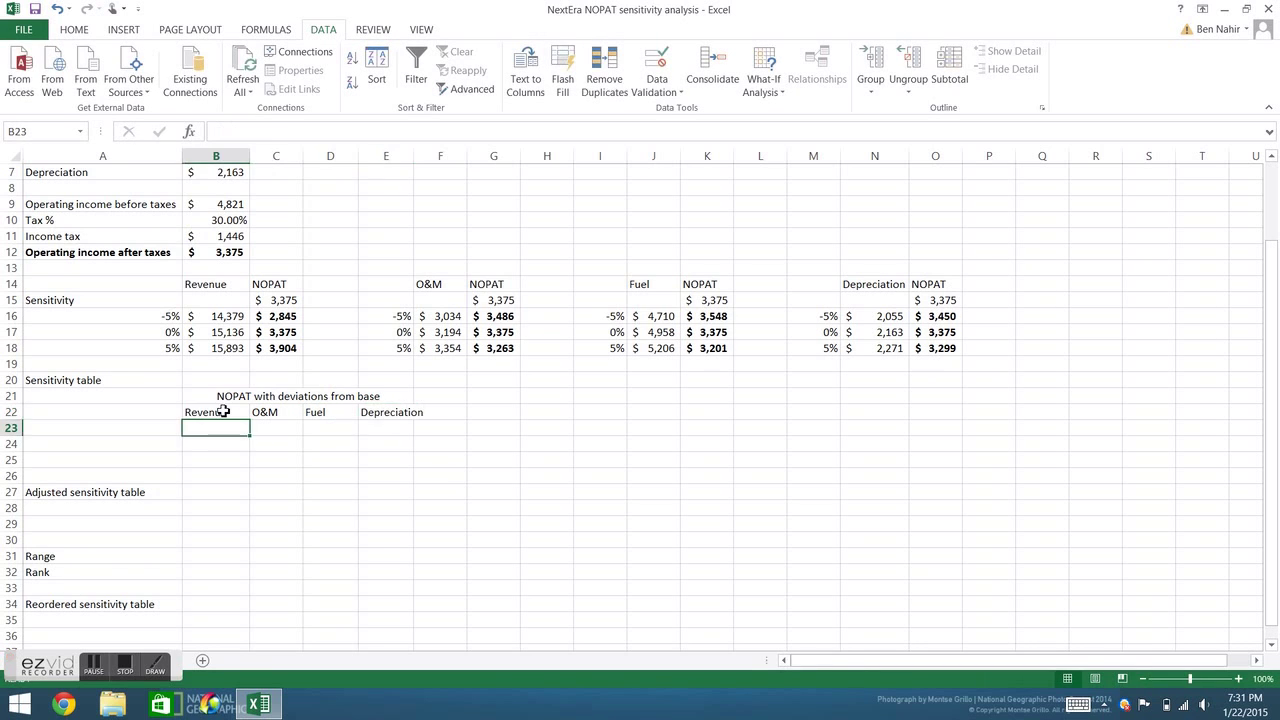
# - Link B23:E23 to the NOPAT cells =C16, =G16, =K16 and =O16
pyautogui.write('=')
pyautogui.click(287, 319)
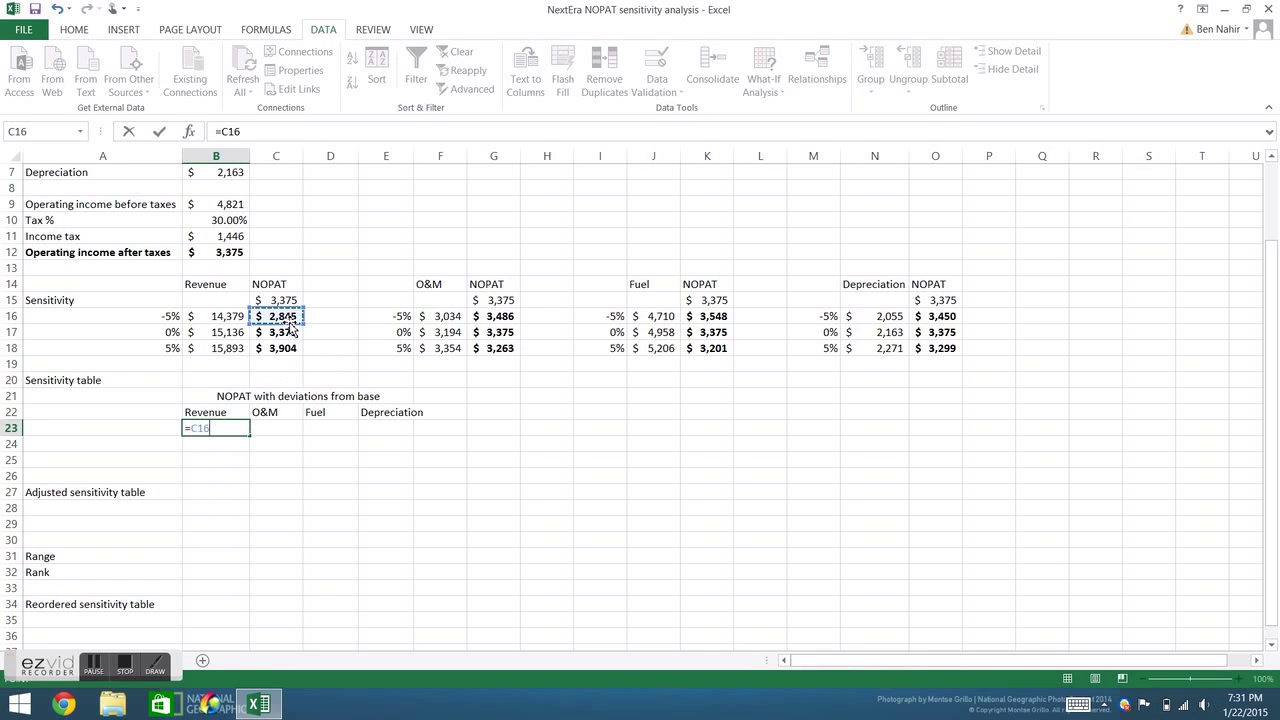
pyautogui.press('Tab')
pyautogui.write('=')
pyautogui.click(494, 316)
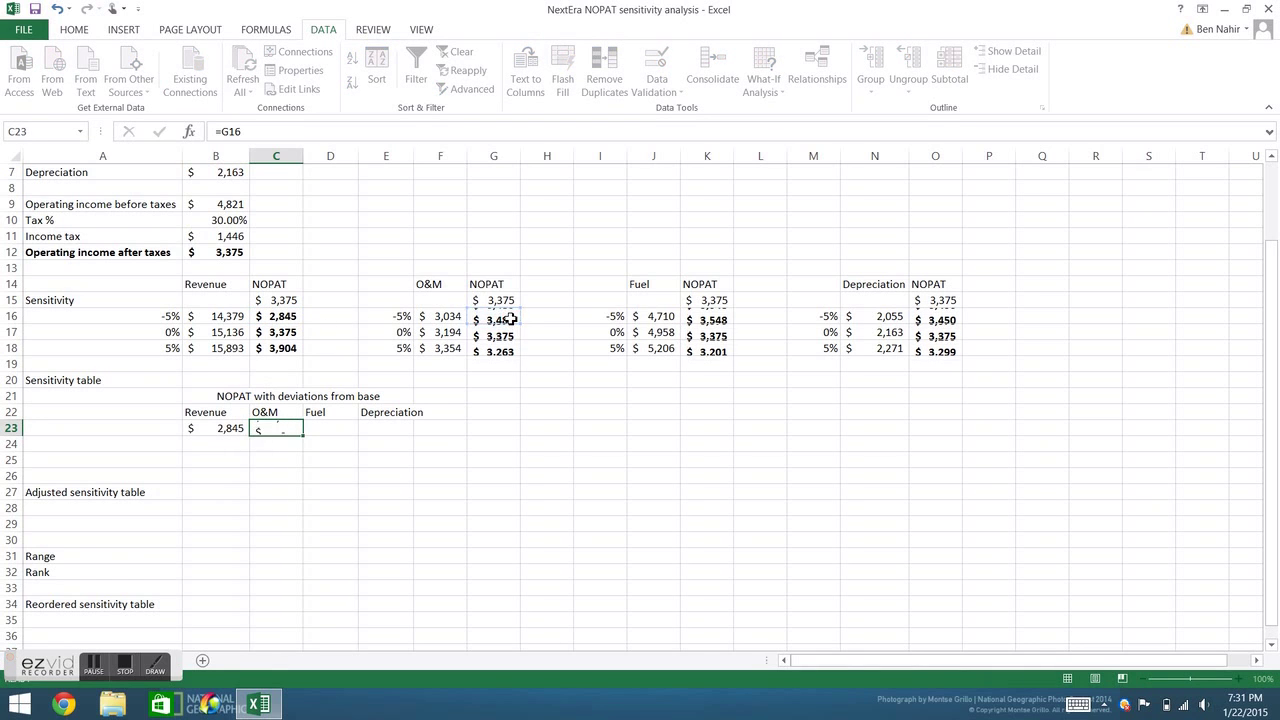
pyautogui.press('Tab')
pyautogui.write('=')
pyautogui.click(710, 318)
pyautogui.press('Tab')
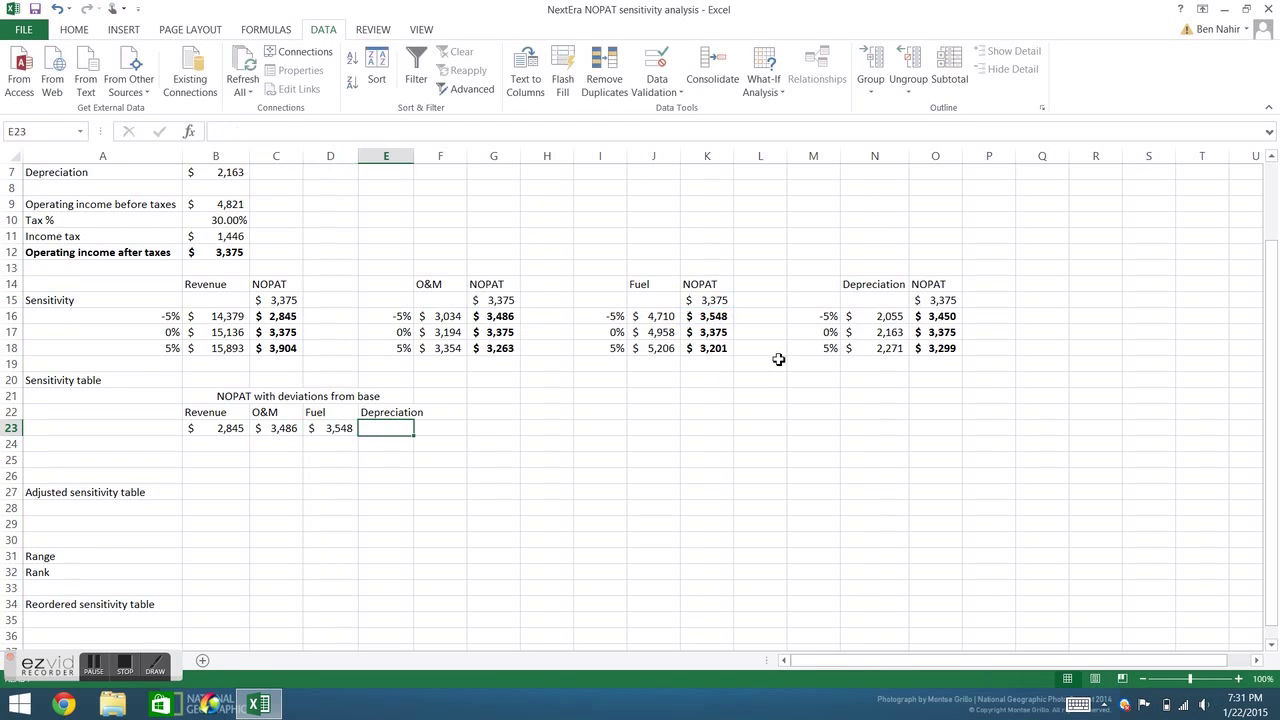
pyautogui.write('=')
pyautogui.click(945, 317)
pyautogui.press('Return')
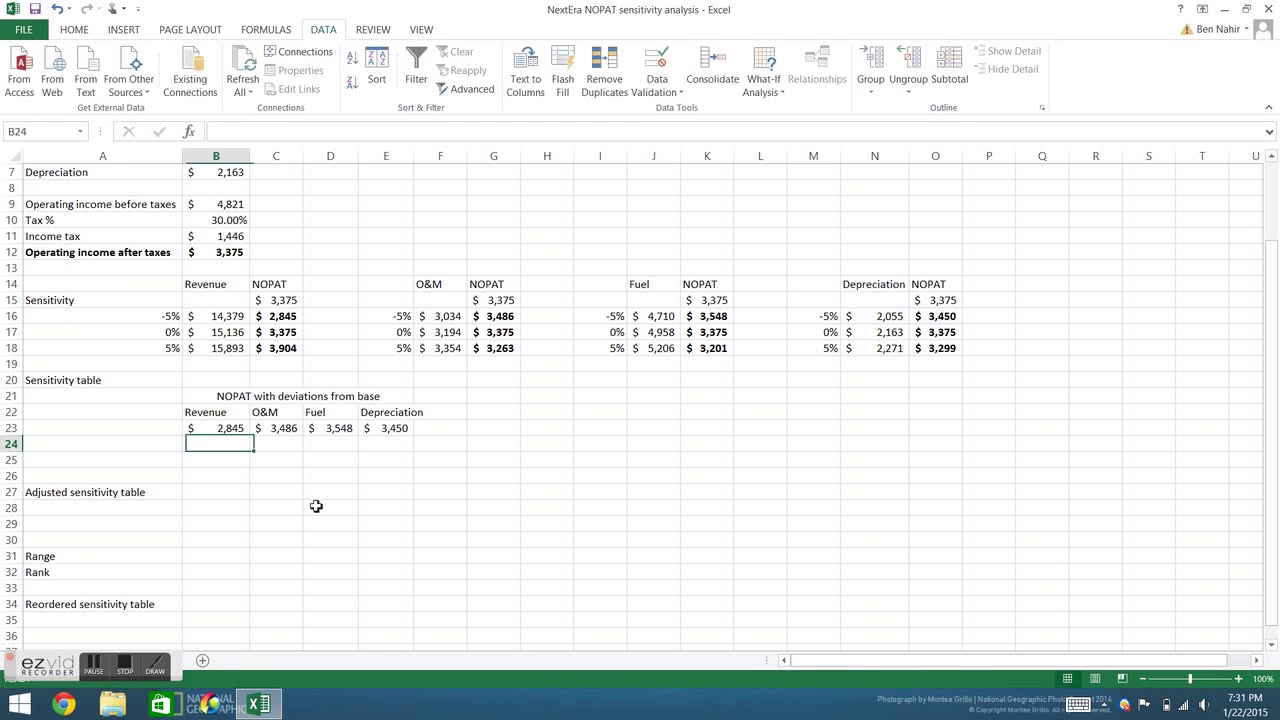
# - Fill the NOPAT links down through row 25
pyautogui.moveTo(221, 430); pyautogui.dragTo(386, 462)
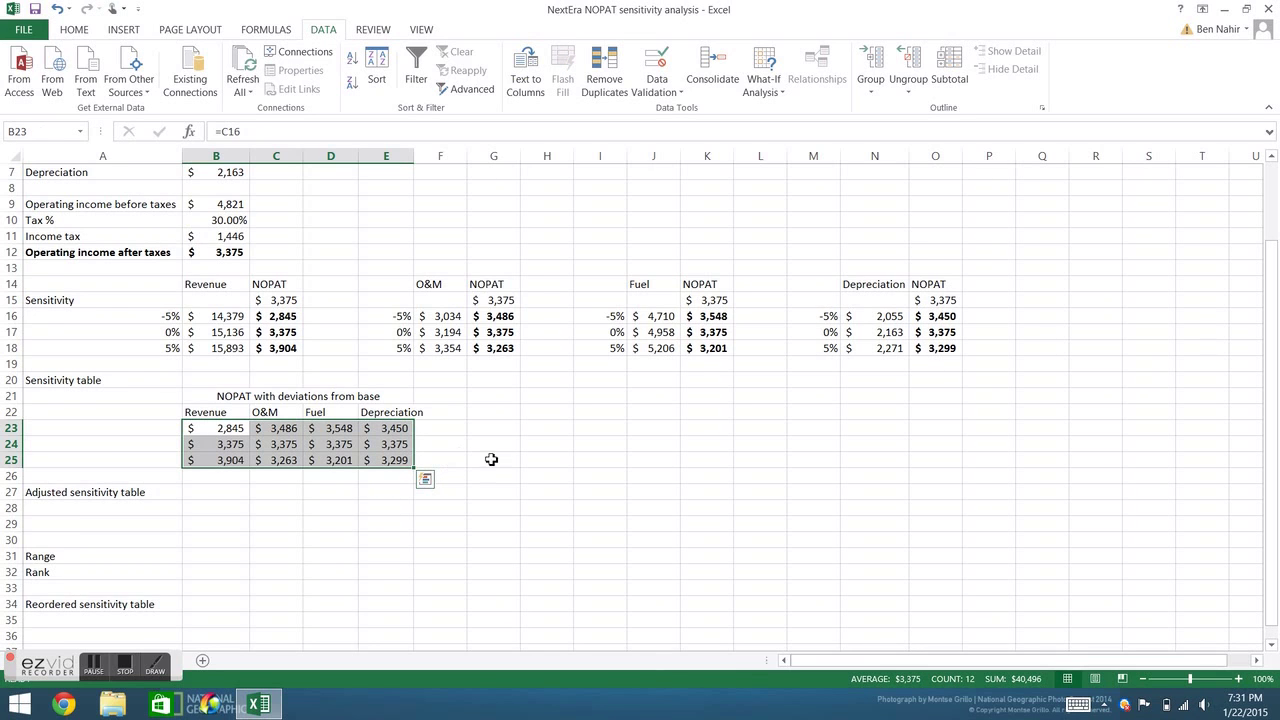
pyautogui.click(135, 450)
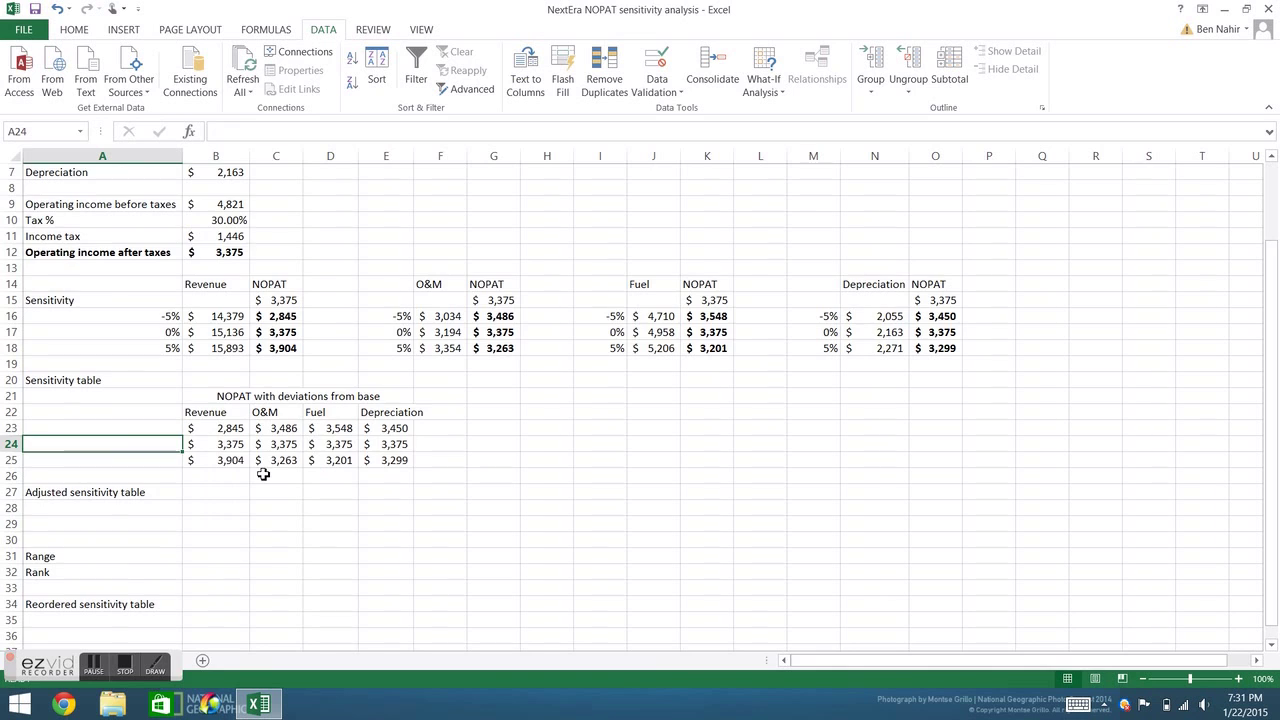
pyautogui.scroll(-3, 262, 475)
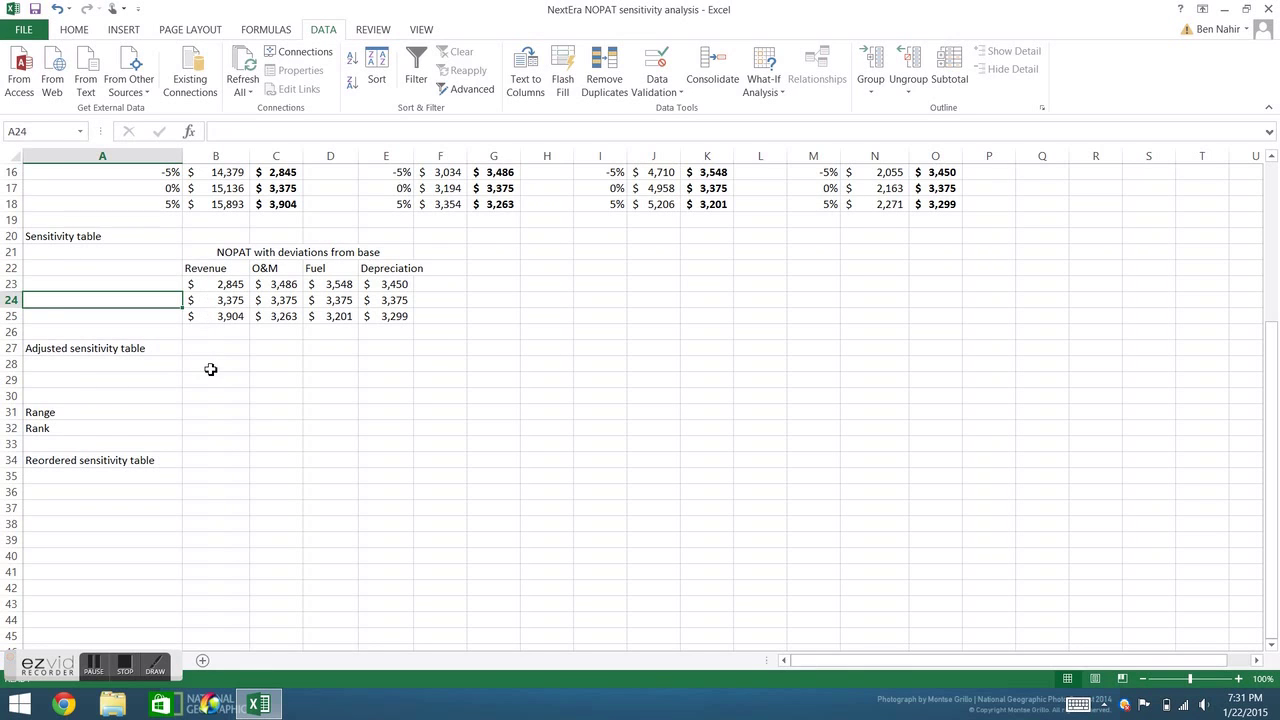
# - Copy the four variable headers from B22:E22 into B27 of the adjusted table
pyautogui.click(215, 266)
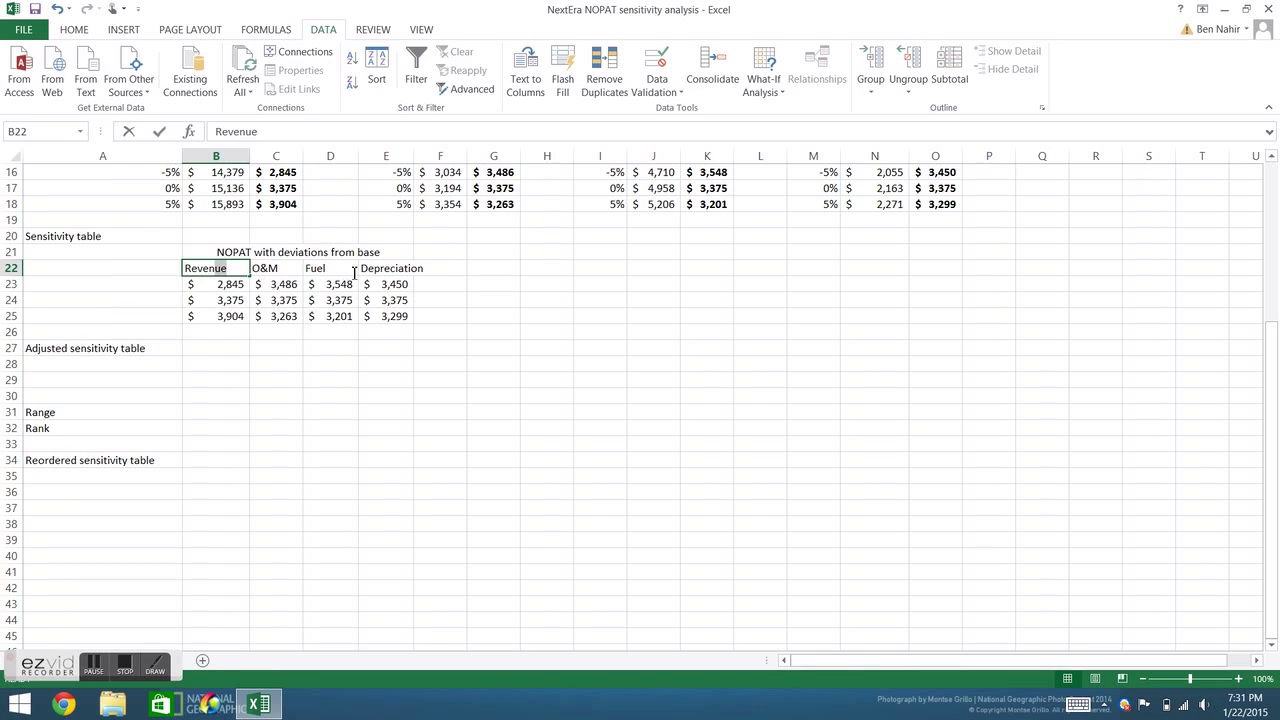
pyautogui.moveTo(405, 270); pyautogui.dragTo(215, 268)
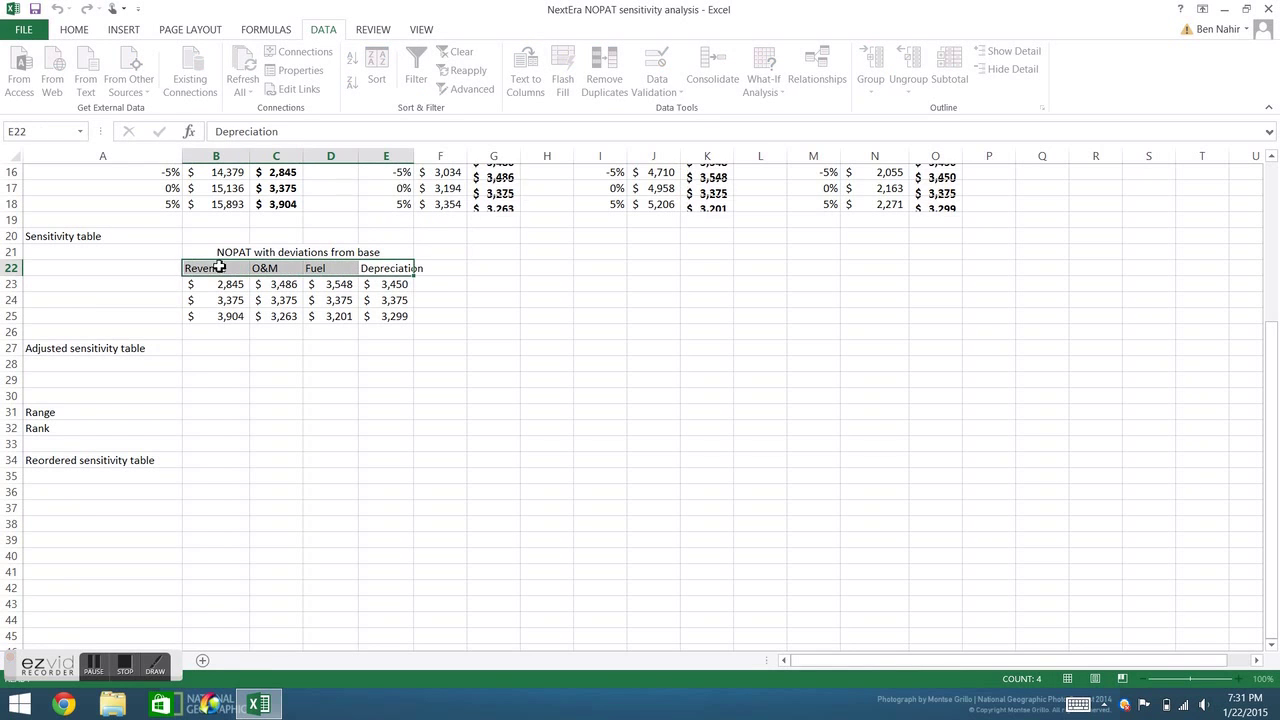
pyautogui.hotkey('ctrl', 'c')
pyautogui.click(223, 354)
pyautogui.hotkey('ctrl', 'v')
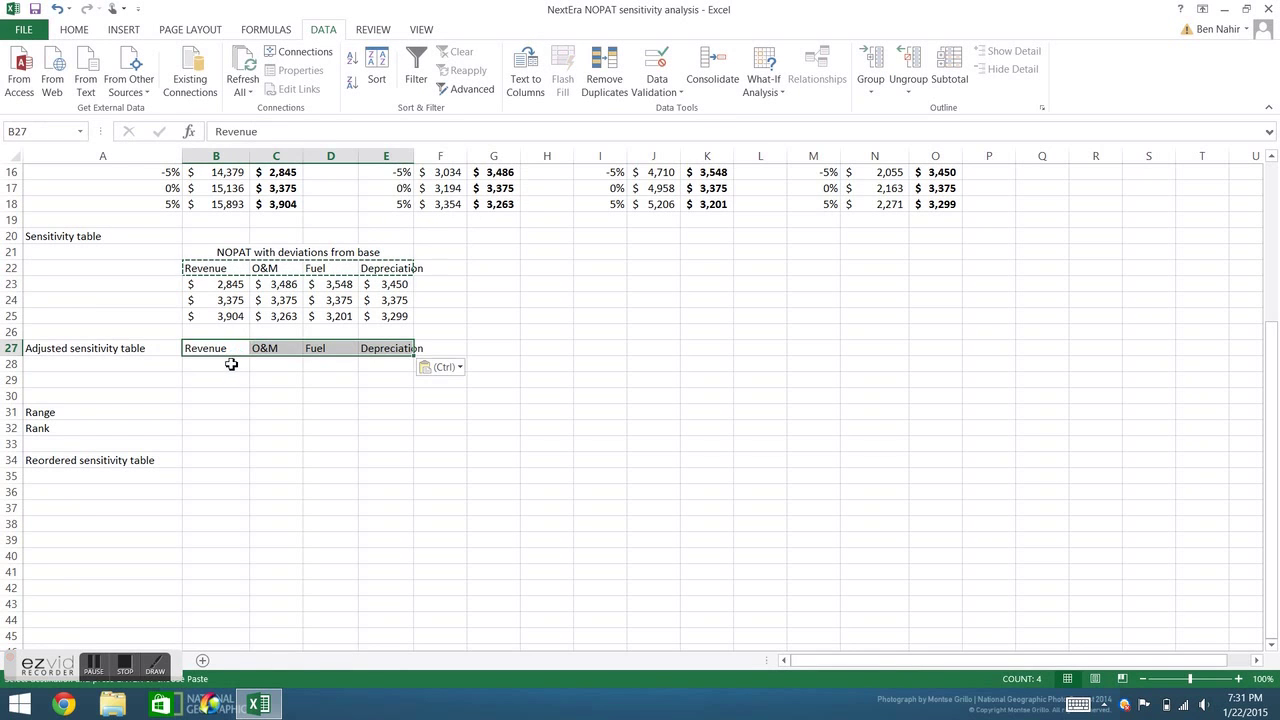
# - Enter =B23-B$24 in B28 for Revenue's deviation from the base NOPAT
pyautogui.click(225, 365)
pyautogui.write('=')
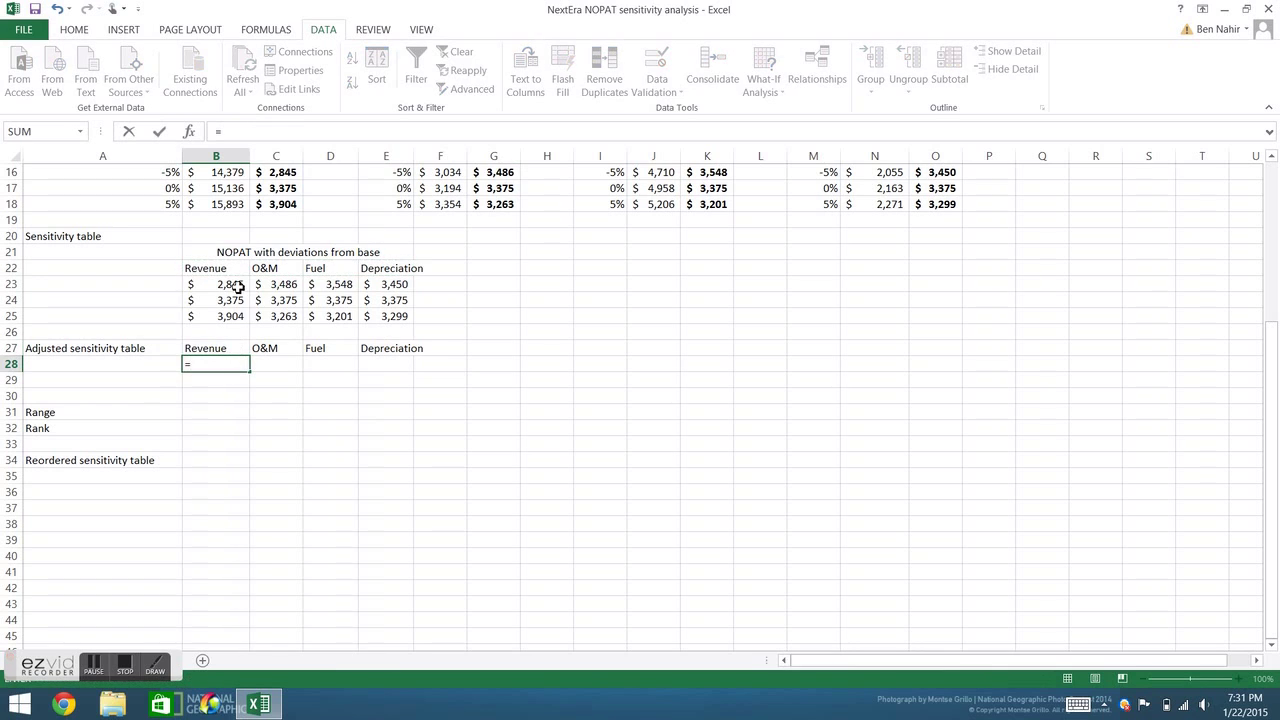
pyautogui.click(237, 285)
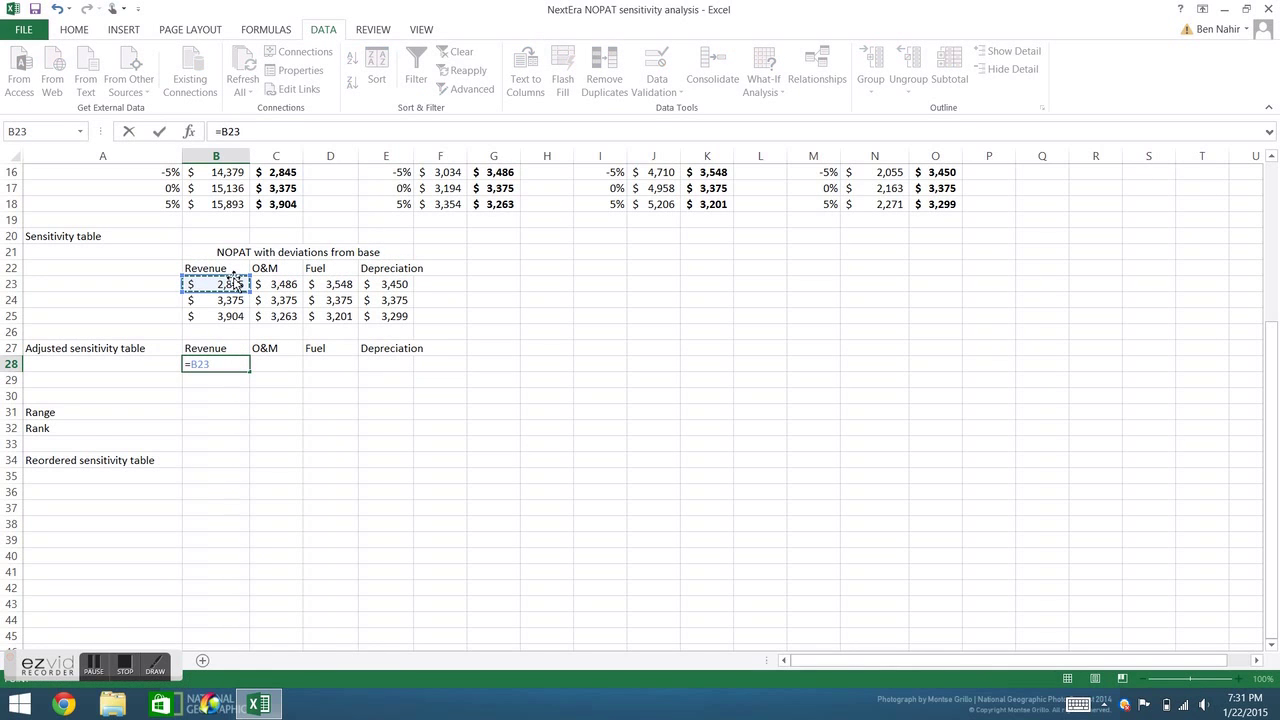
pyautogui.write('-')
pyautogui.click(231, 298)
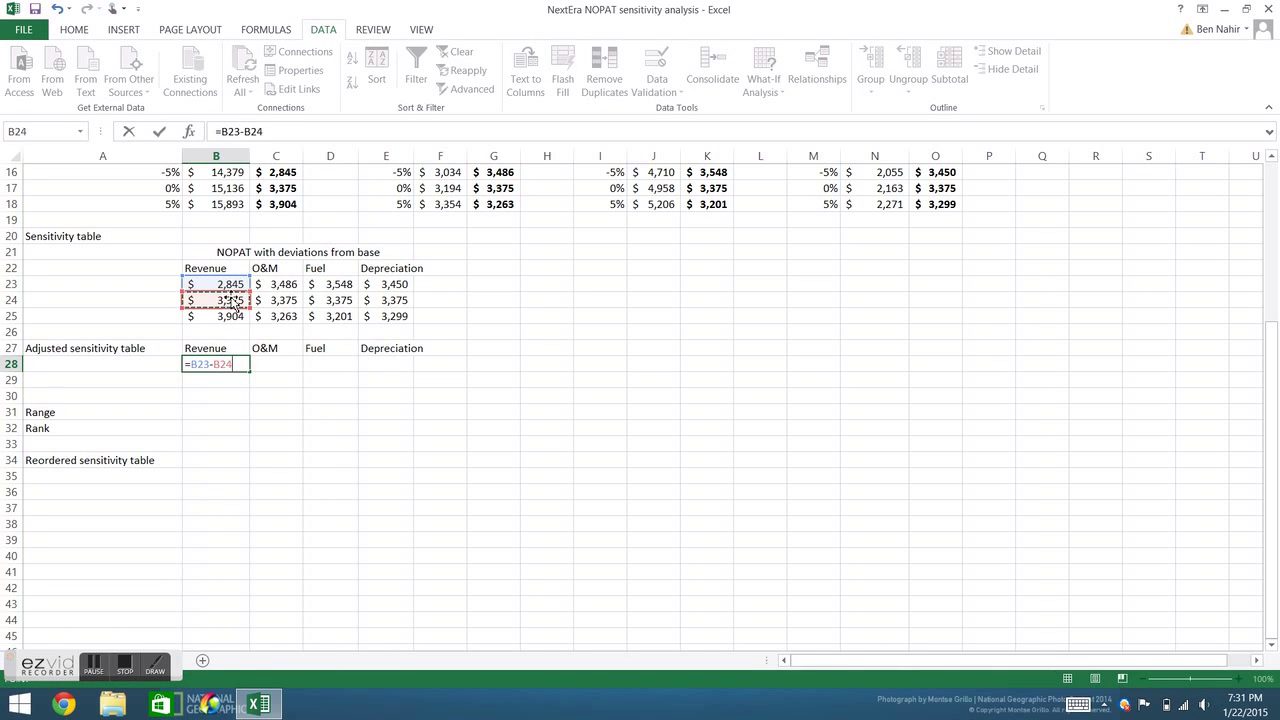
pyautogui.press('F4')
pyautogui.press('F4')
pyautogui.press('Return')
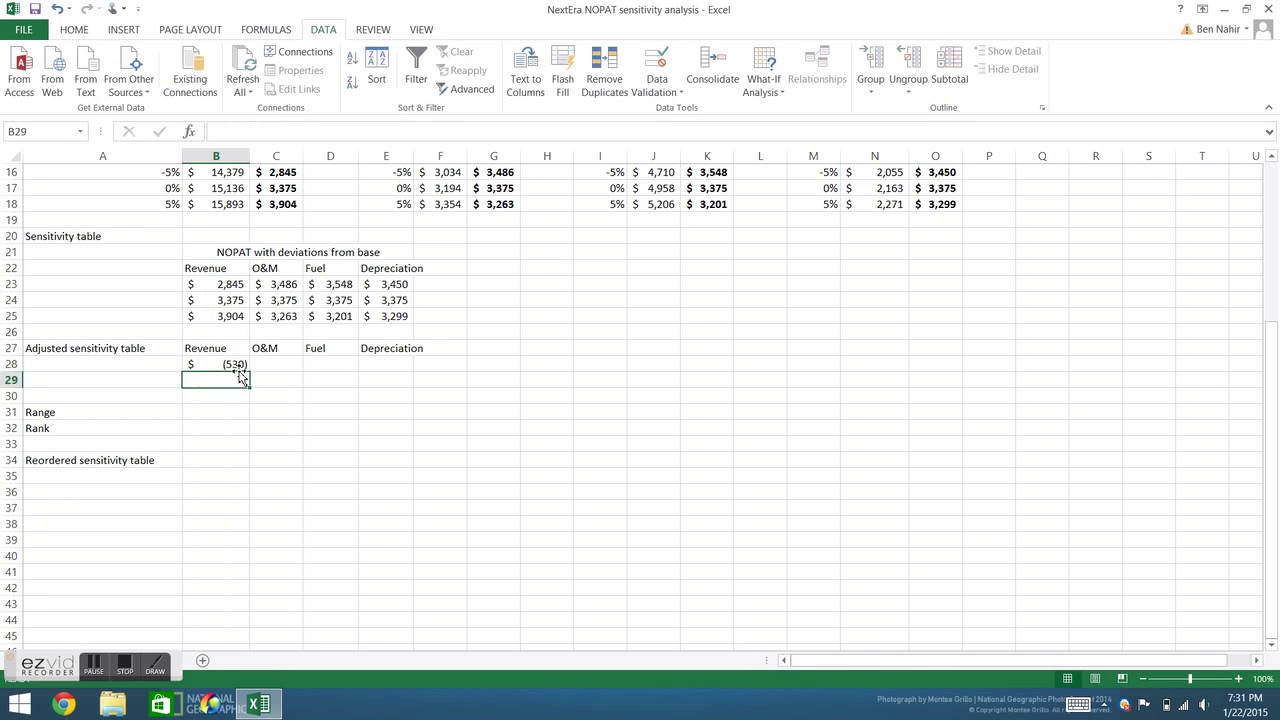
# - Fill the deviation formula across to E28 and down through row 30, then begin an ABS formula in B31
pyautogui.moveTo(229, 364); pyautogui.dragTo(395, 364)
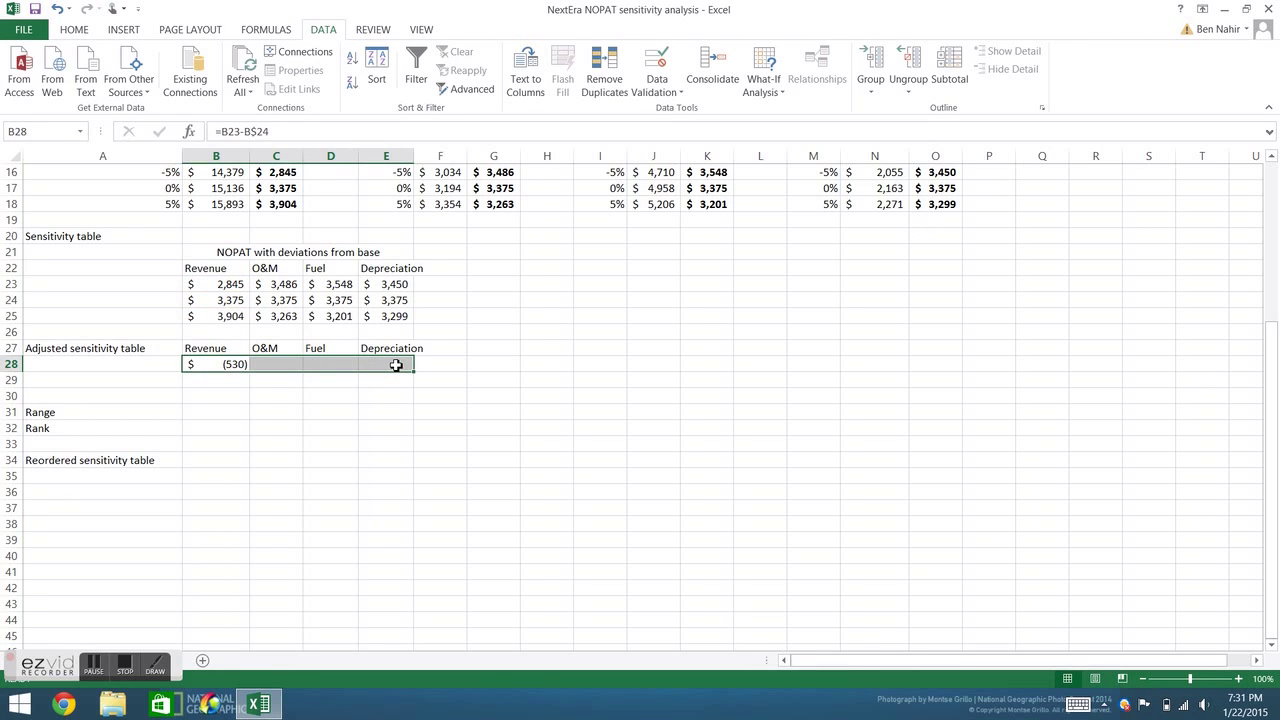
pyautogui.hotkey('ctrl', 'r')
pyautogui.keyDown('shift'); pyautogui.click(383, 397); pyautogui.keyUp('shift')
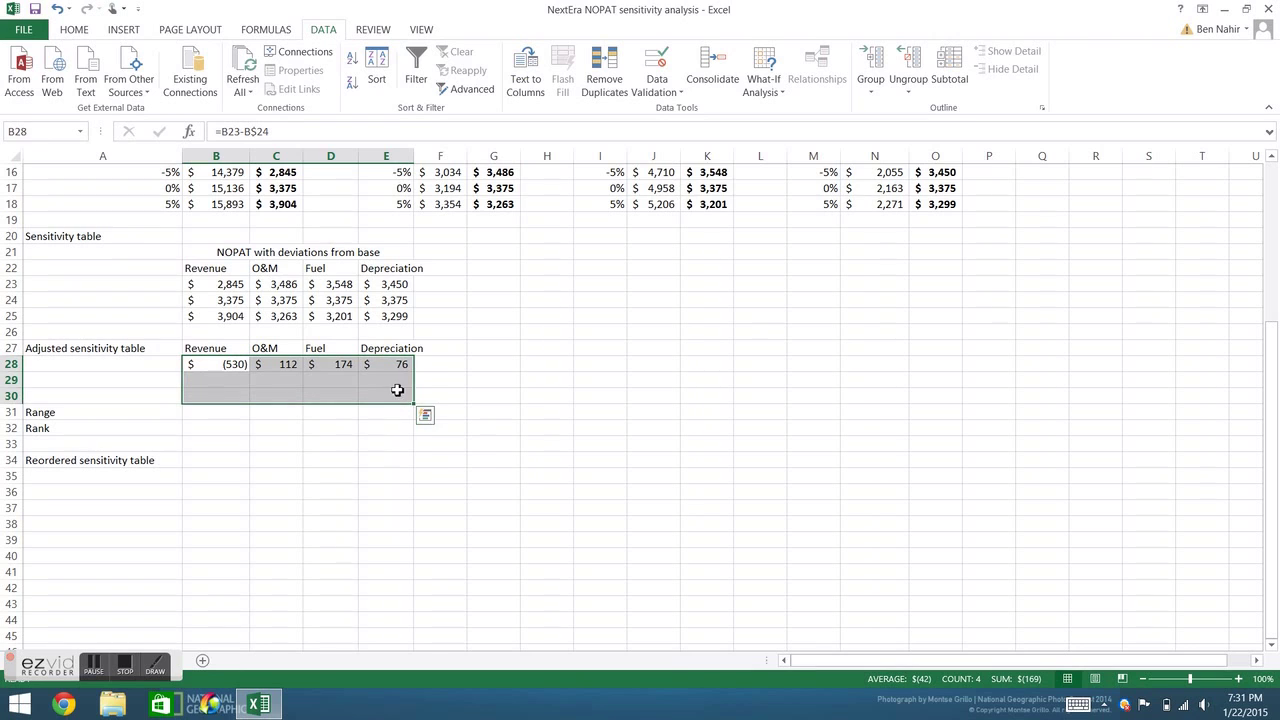
pyautogui.hotkey('ctrl', 'd')
pyautogui.click(510, 446)
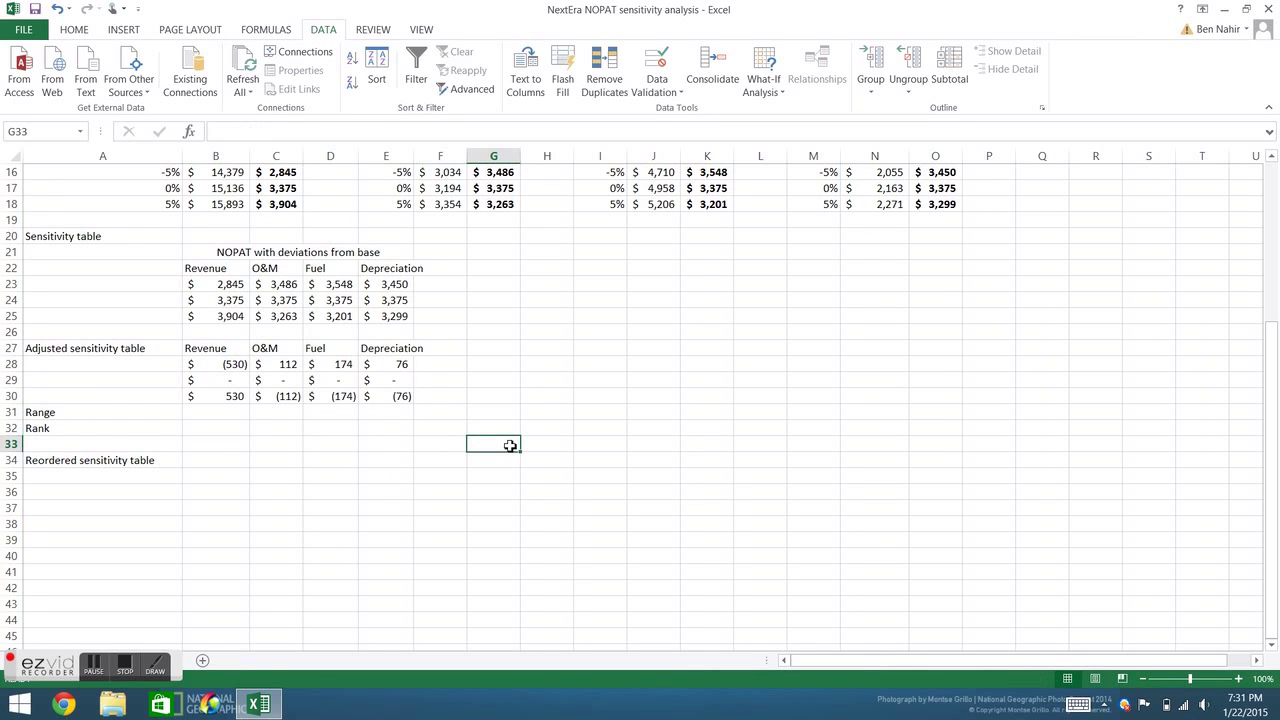
pyautogui.click(208, 415)
pyautogui.write('abs')
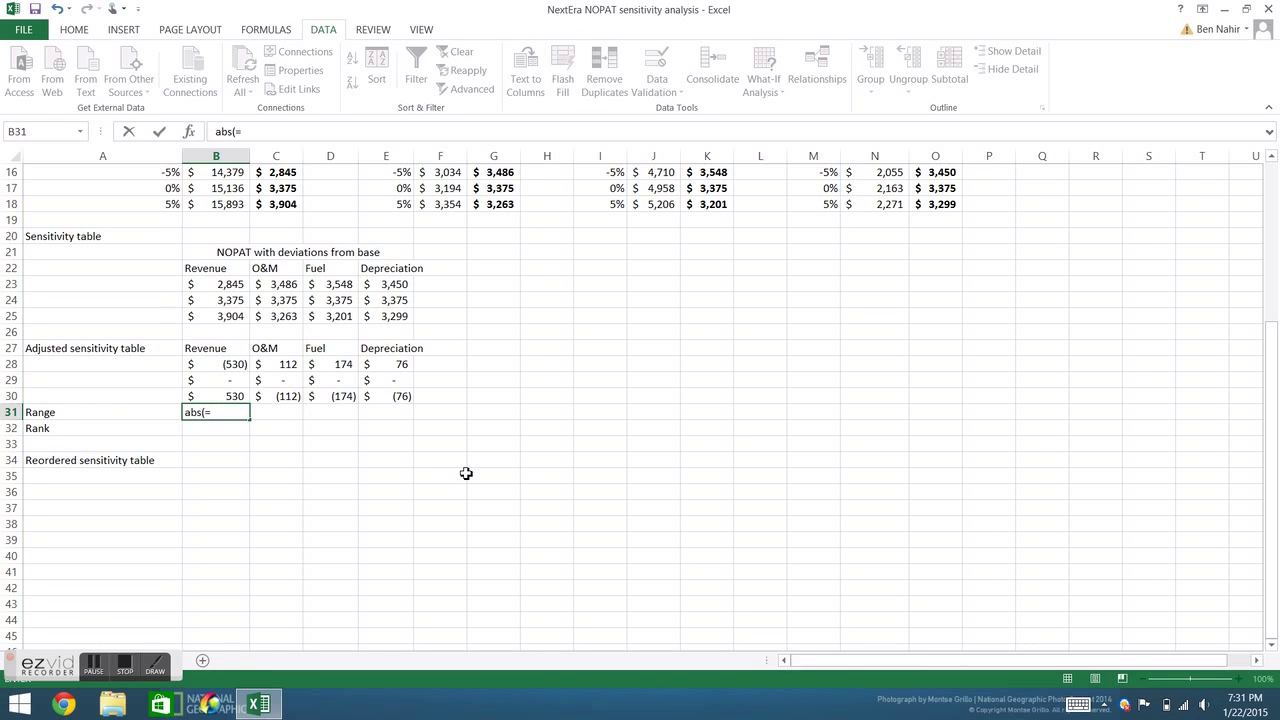
pyautogui.write('(')
# - Enter =ABS(B30-B28) in B31 for Revenue's NOPAT range of 1,060
pyautogui.press('Up')
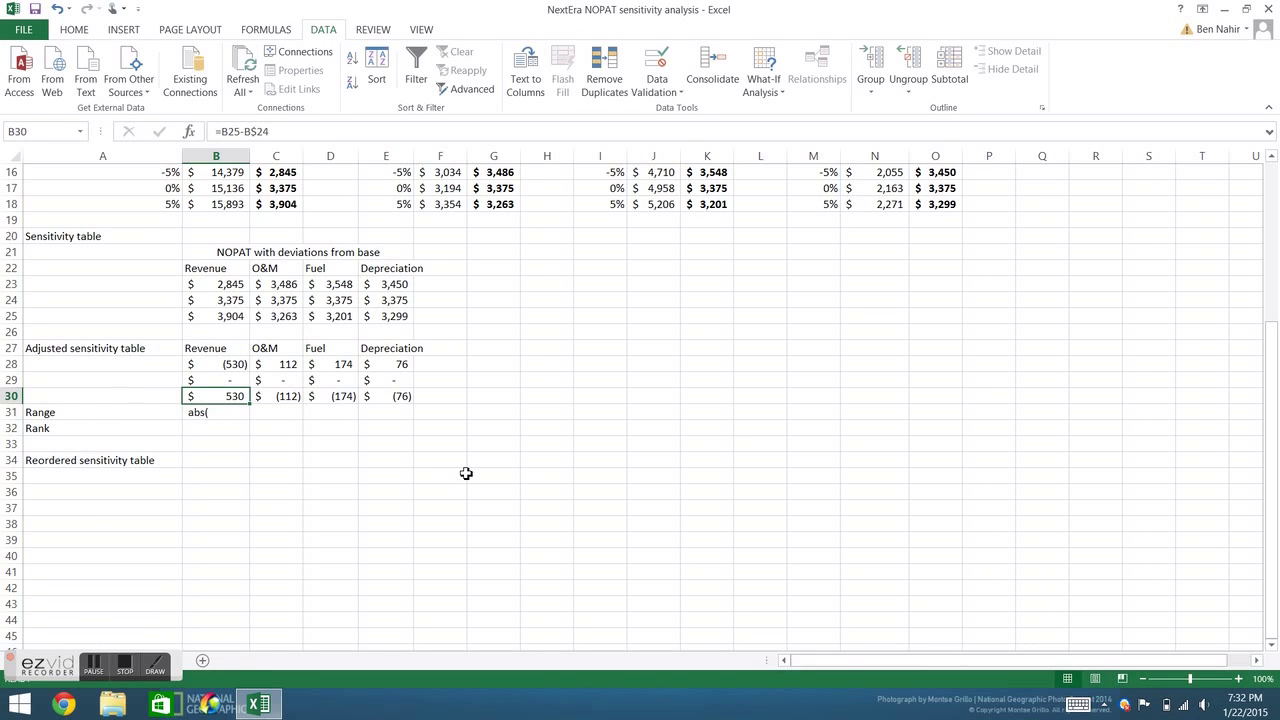
pyautogui.press('Down')
pyautogui.write('=abs(')
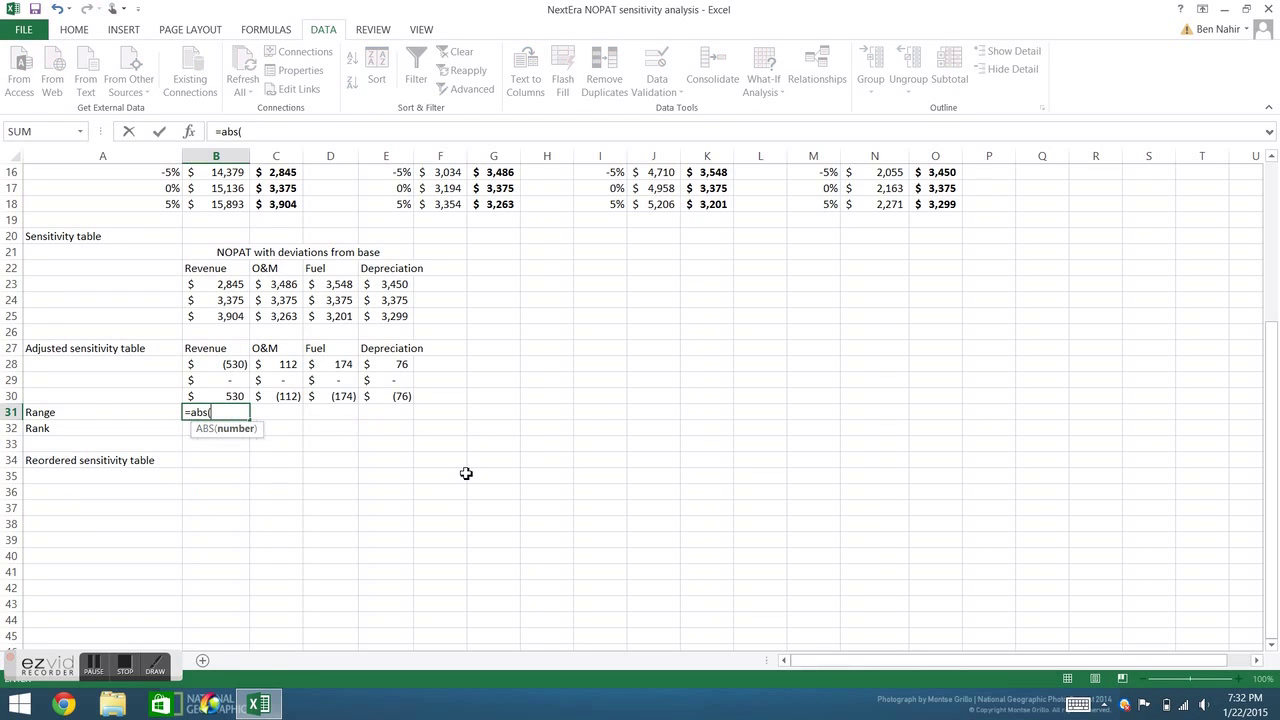
pyautogui.press('Up')
pyautogui.write('-')
pyautogui.press('Up')
pyautogui.press('Up')
pyautogui.press('Up')
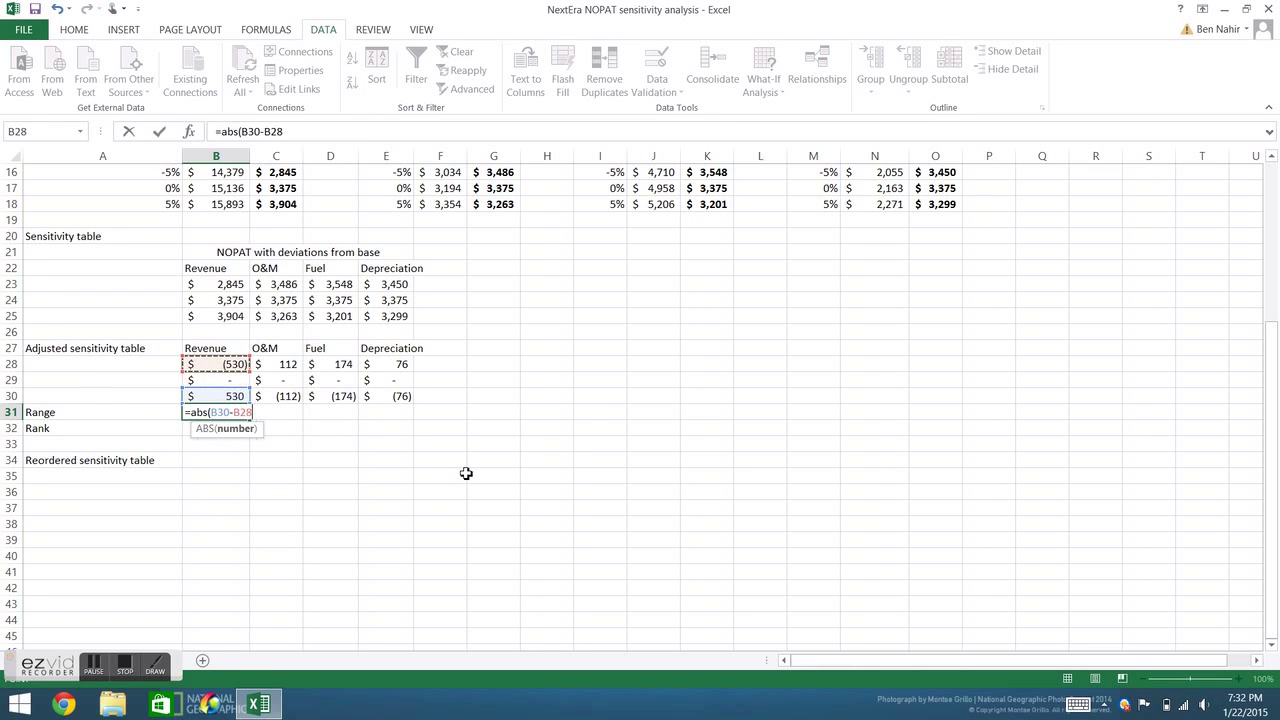
pyautogui.write(')')
pyautogui.press('Return')
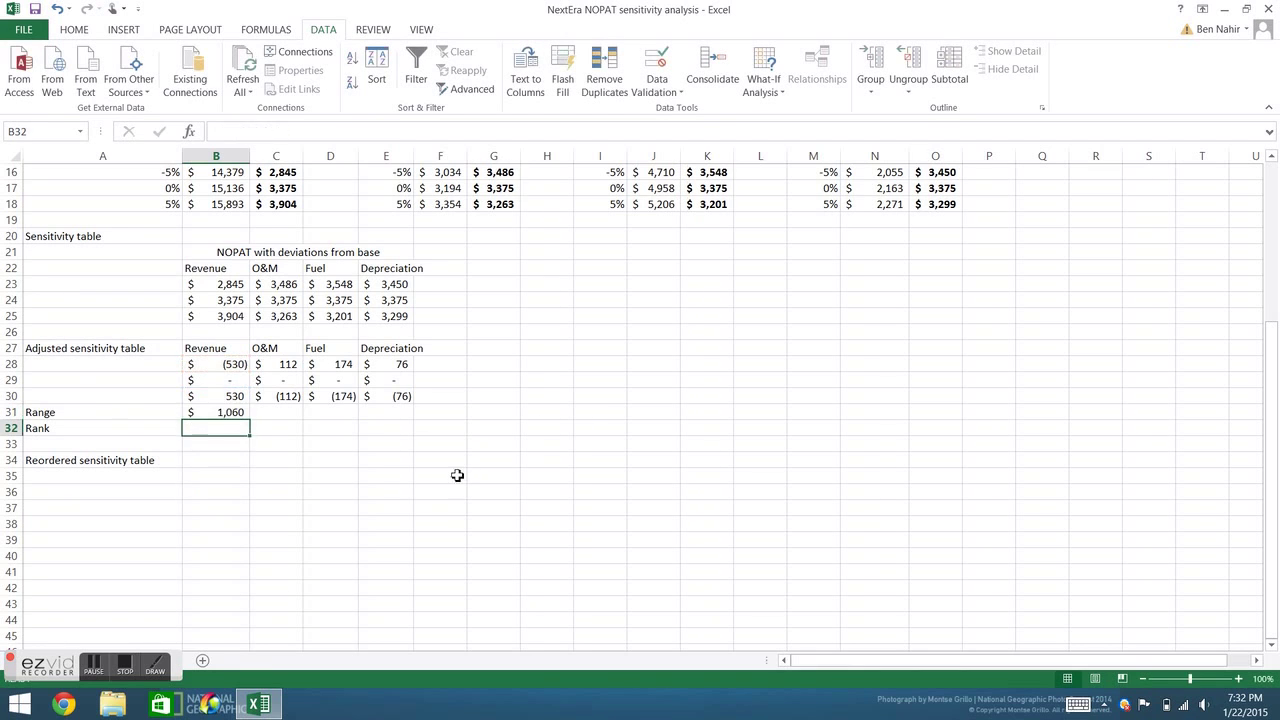
# - Copy the range formula across to E31, giving 224, 347 and 151
pyautogui.doubleClick(229, 412)
pyautogui.moveTo(226, 412); pyautogui.dragTo(409, 416)
pyautogui.press('Return')
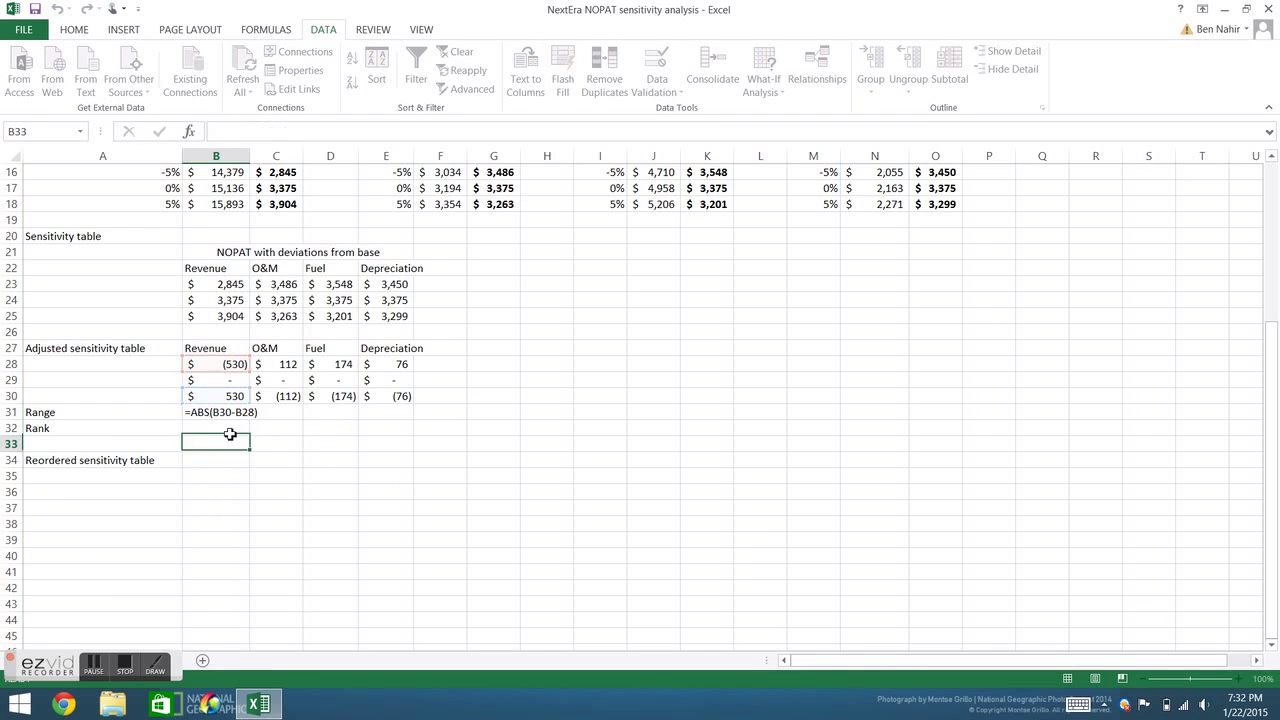
pyautogui.moveTo(214, 412); pyautogui.dragTo(410, 418)
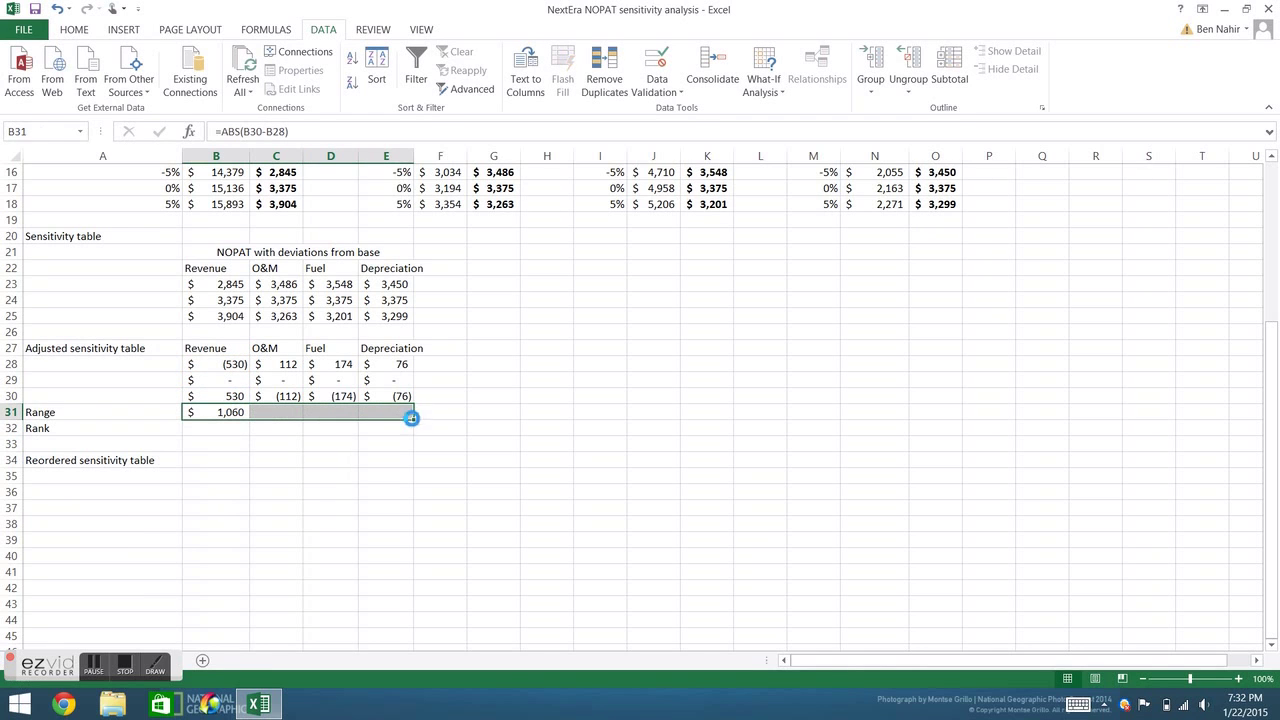
pyautogui.click(402, 508)
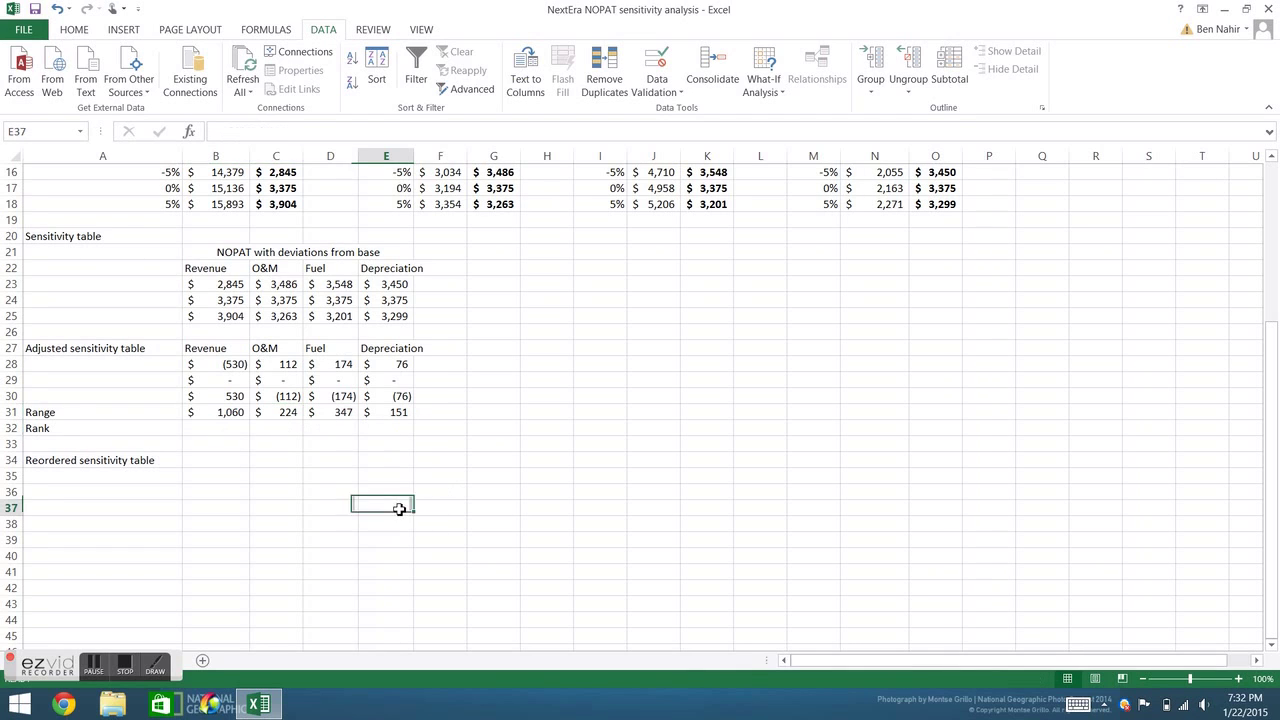
pyautogui.click(220, 428)
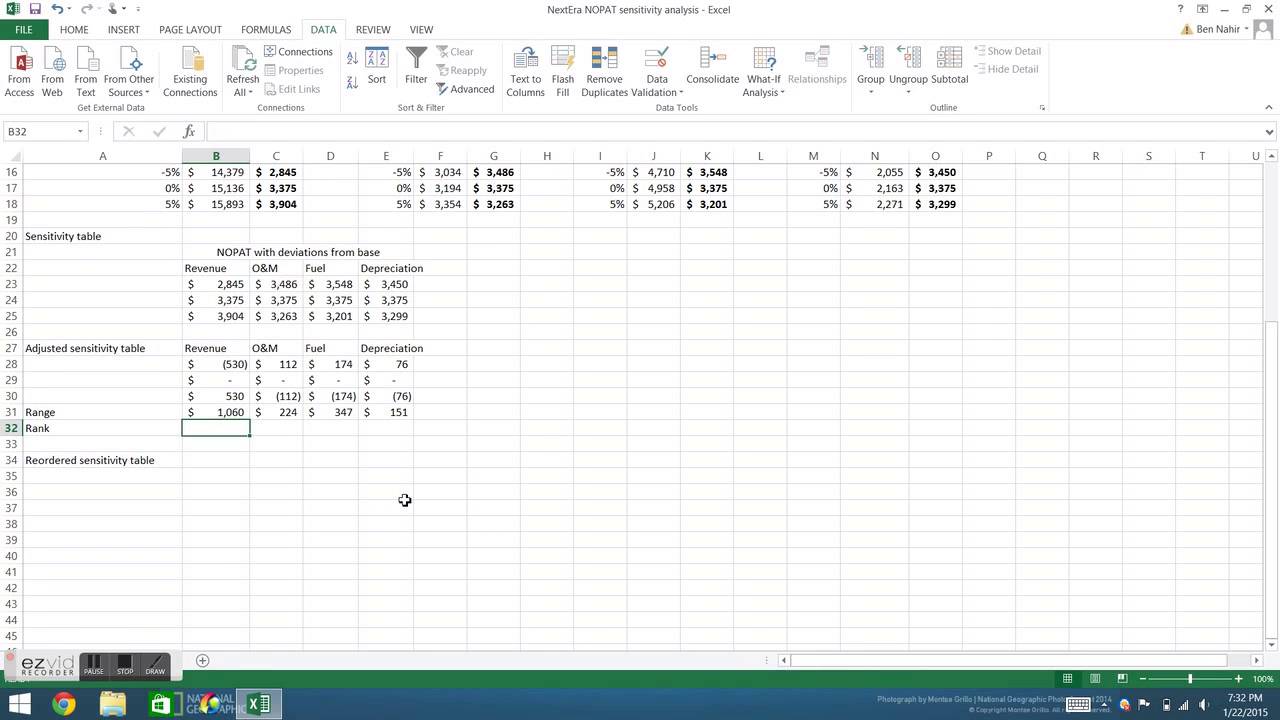
# - Enter =RANK(B31,$B$31:$E$31) in B32, ranking Revenue 1
pyautogui.write('=')
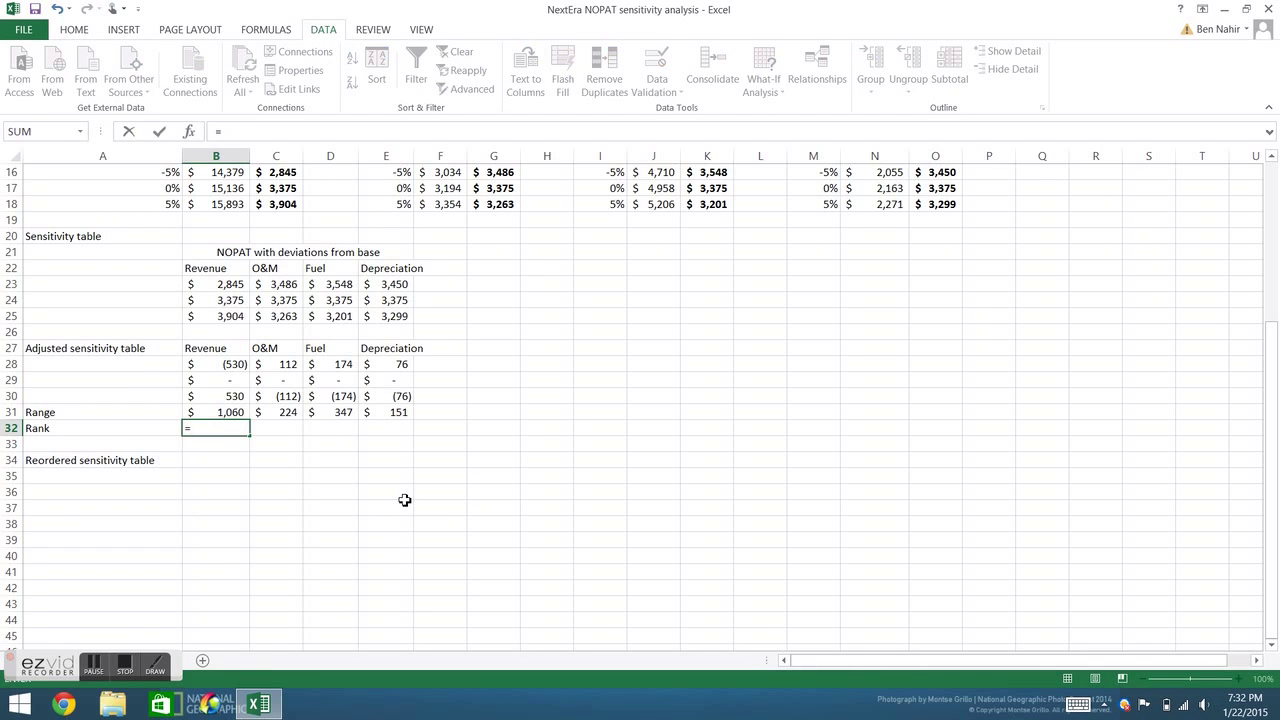
pyautogui.write('rank(')
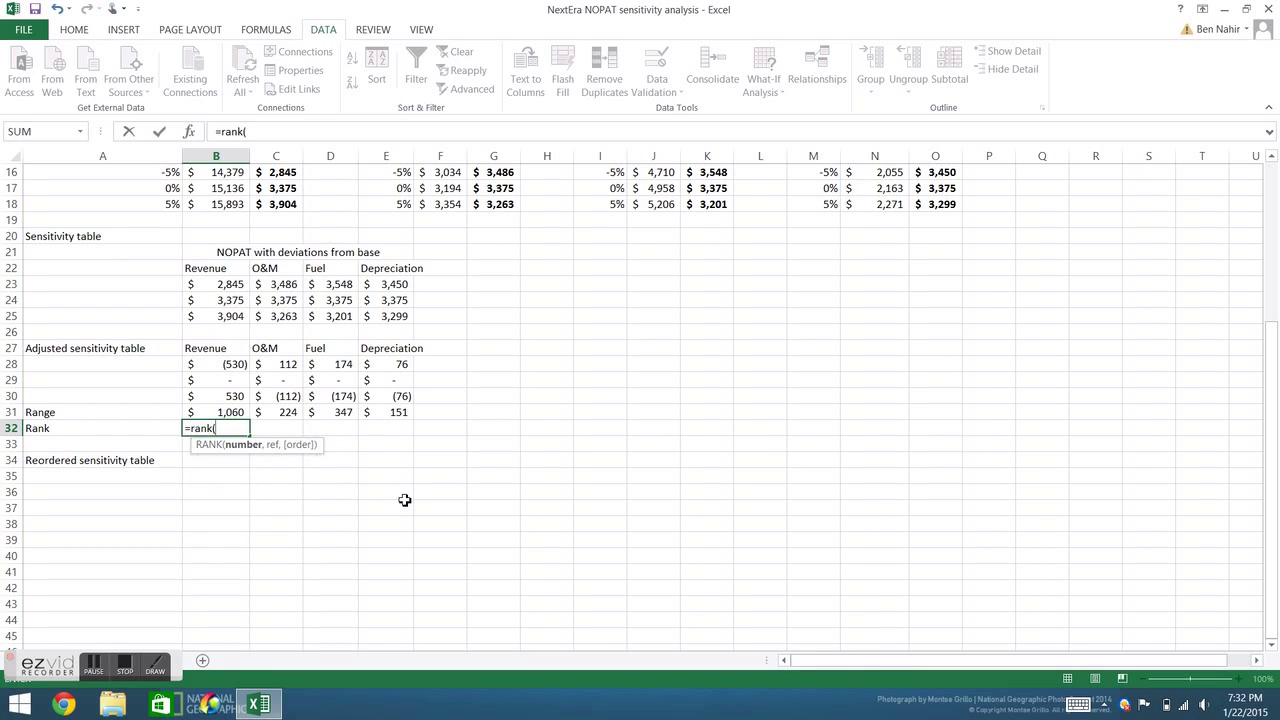
pyautogui.click(234, 418)
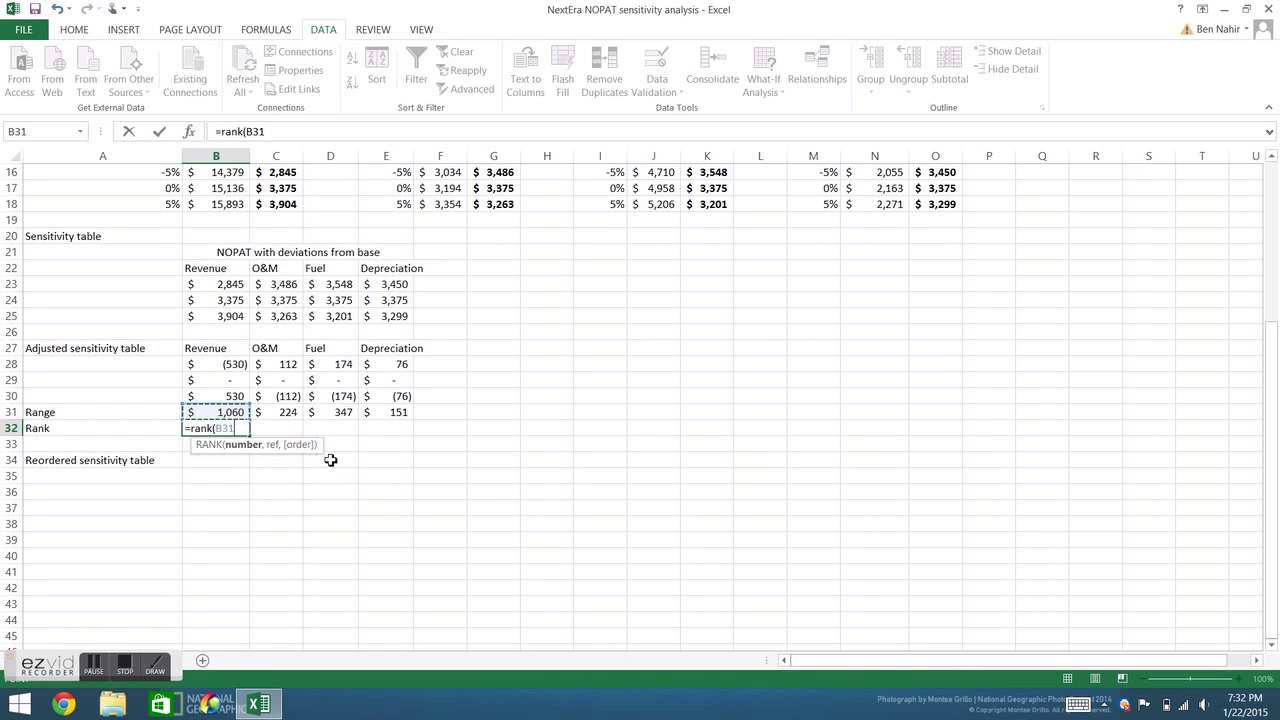
pyautogui.write(',')
pyautogui.moveTo(196, 413); pyautogui.dragTo(394, 416)
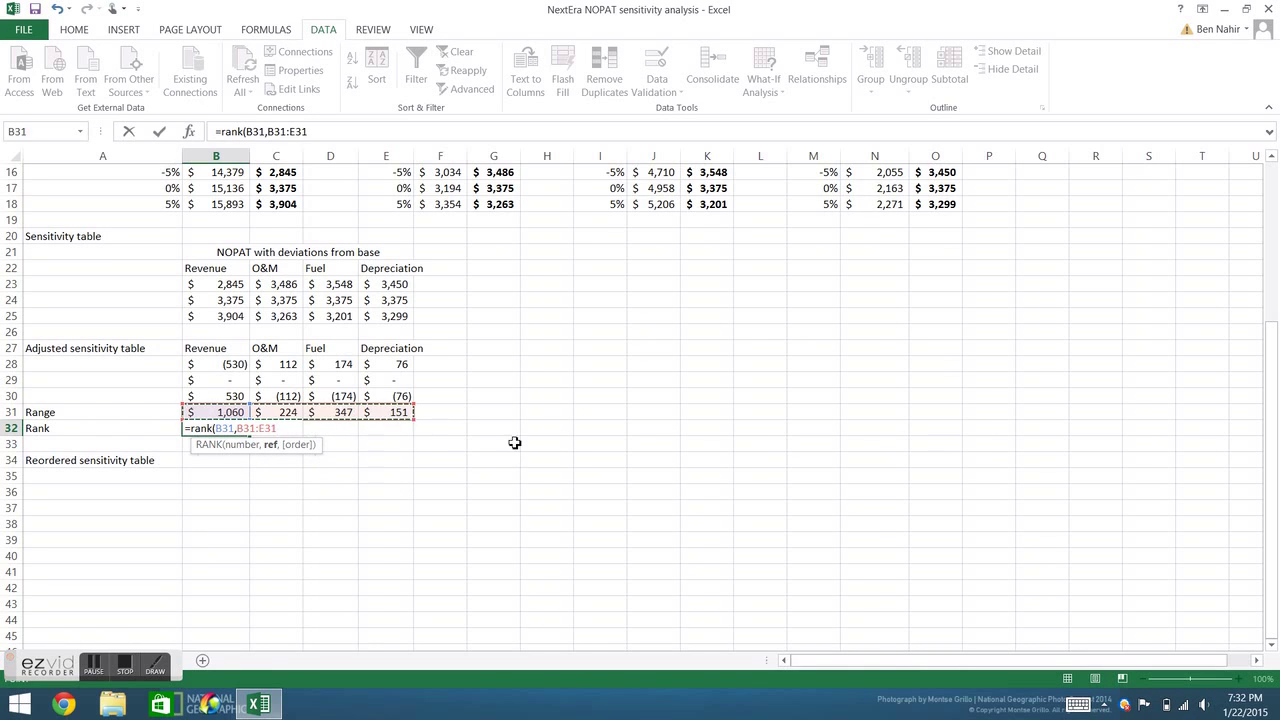
pyautogui.write(')')
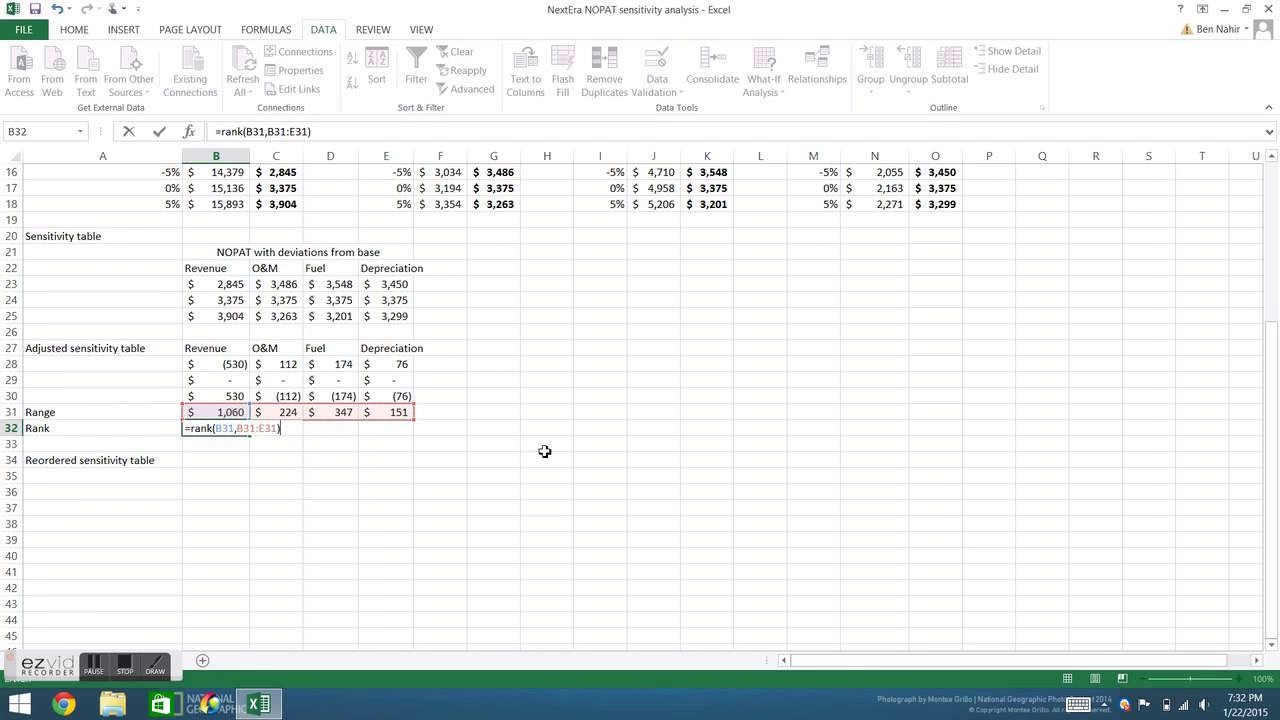
pyautogui.click(273, 132)
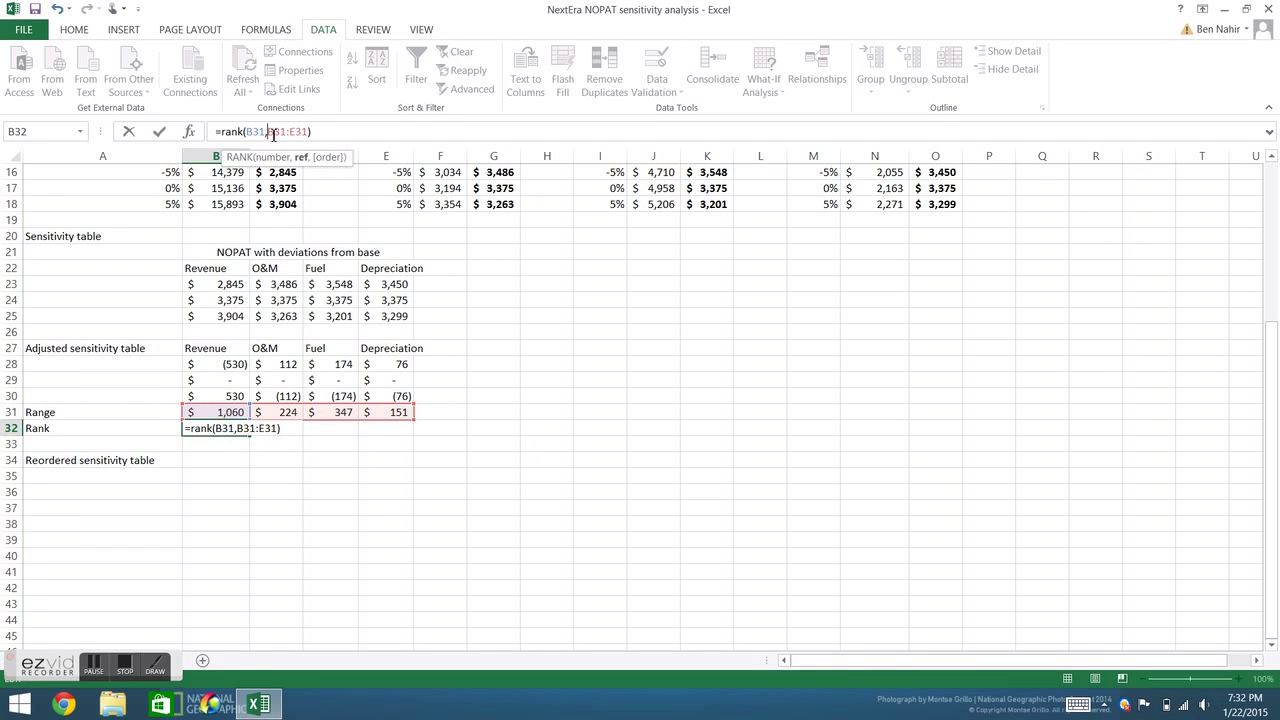
pyautogui.press('F4')
pyautogui.click(310, 131)
pyautogui.press('F4')
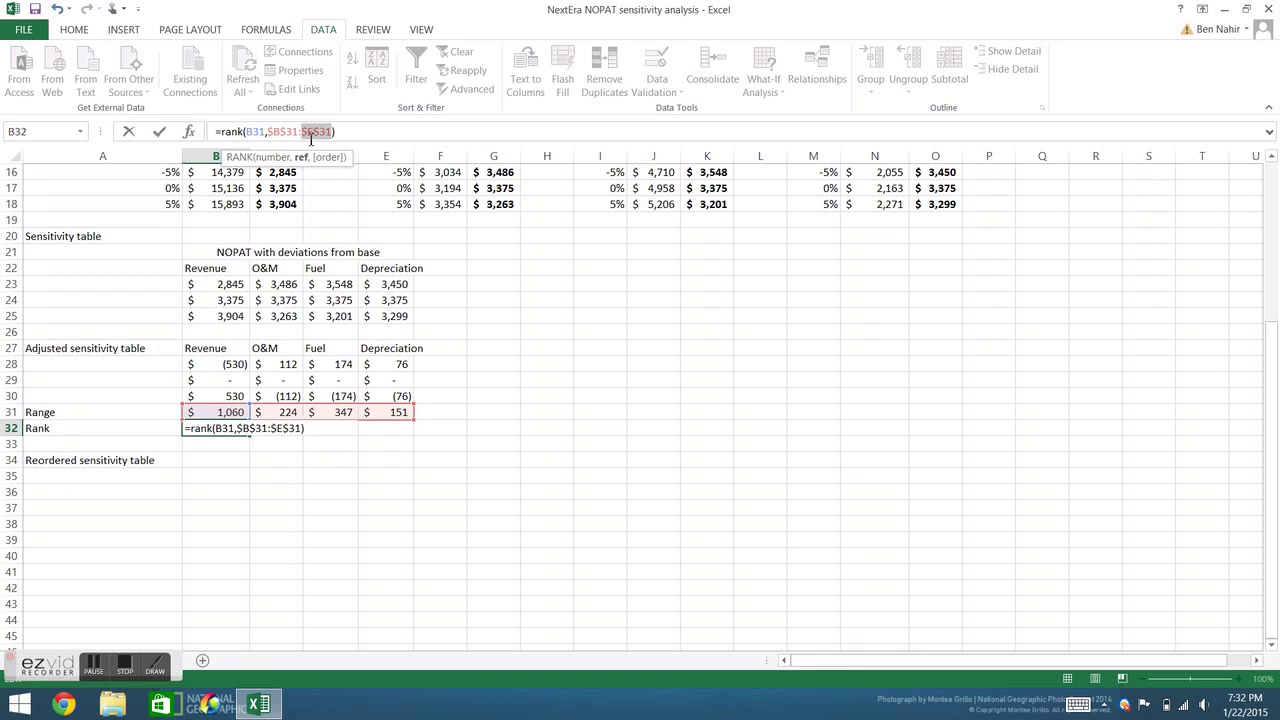
pyautogui.press('Return')
# - Fill the rank formula across to E32, giving O&M 3, Fuel 2, Depreciation 4
pyautogui.click(225, 427)
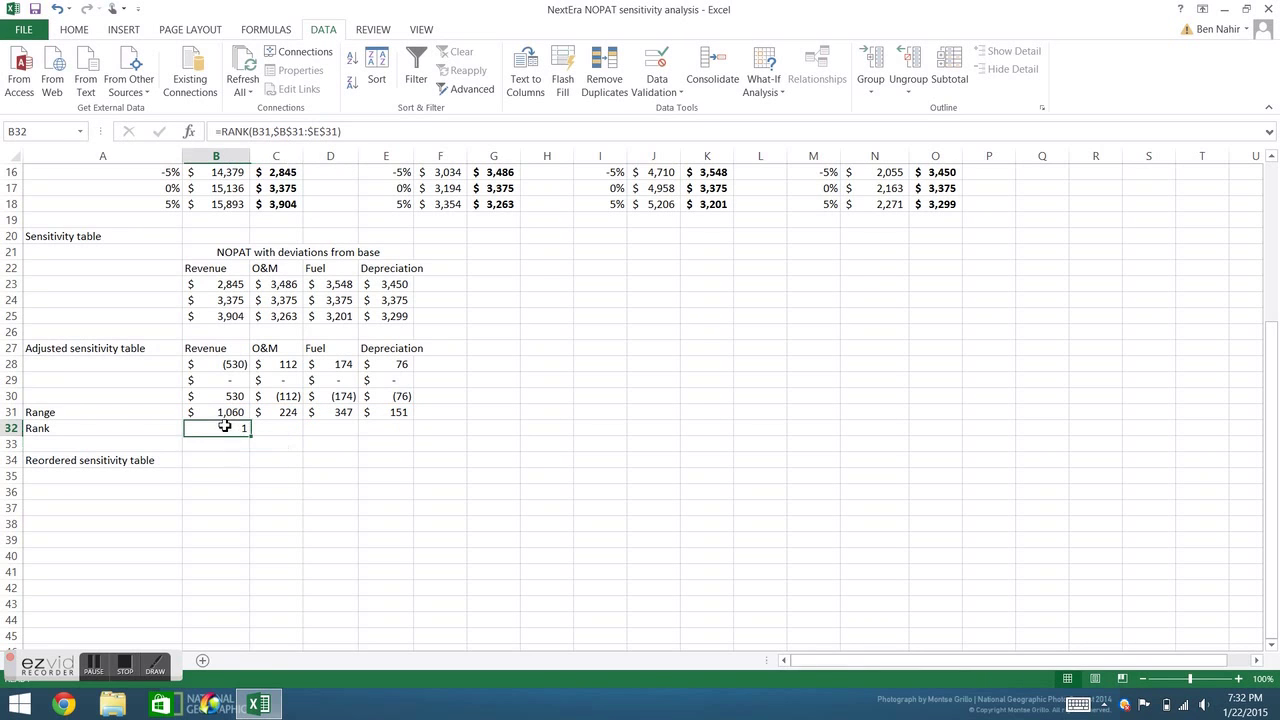
pyautogui.moveTo(225, 427); pyautogui.dragTo(392, 427)
pyautogui.hotkey('ctrl', 'r')
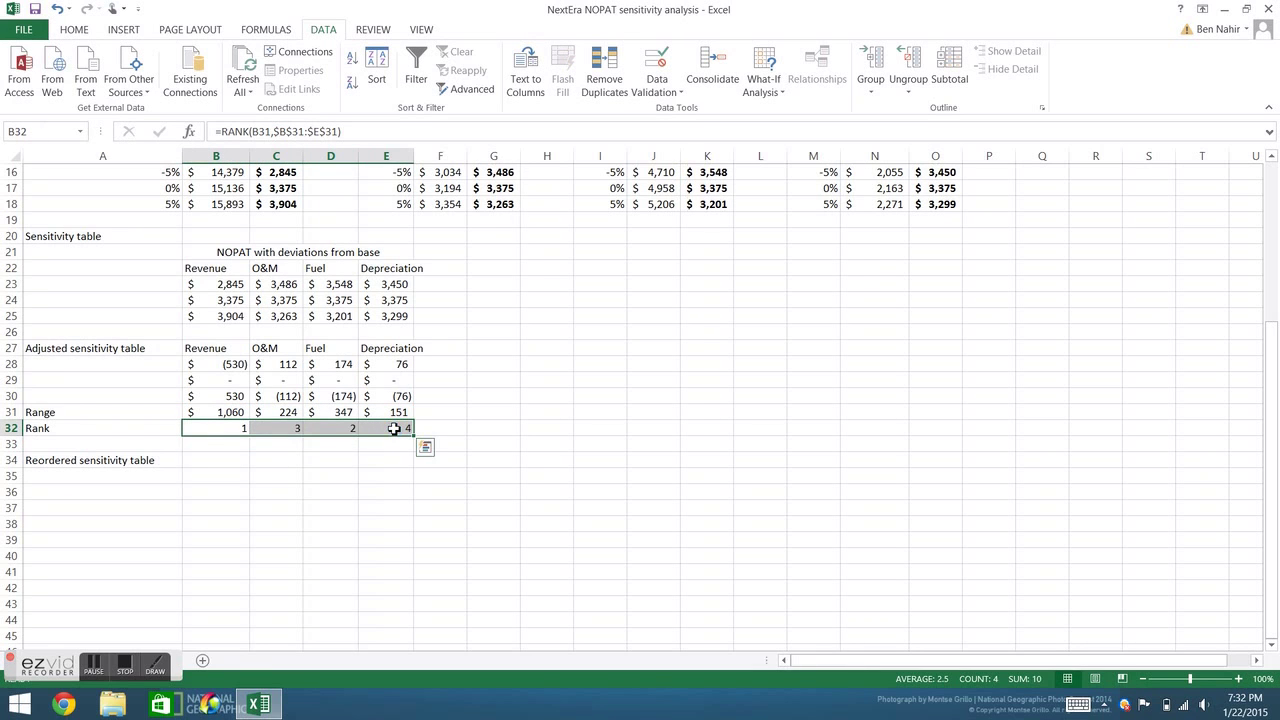
pyautogui.click(315, 505)
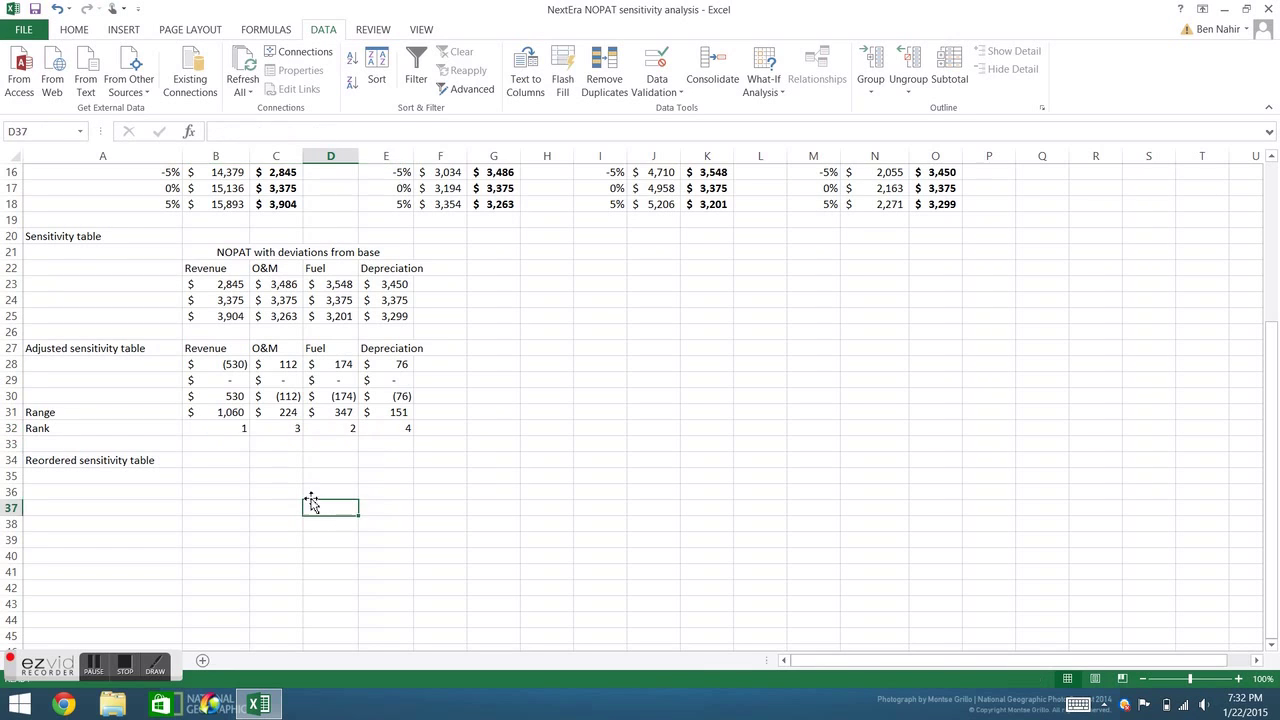
pyautogui.click(236, 428)
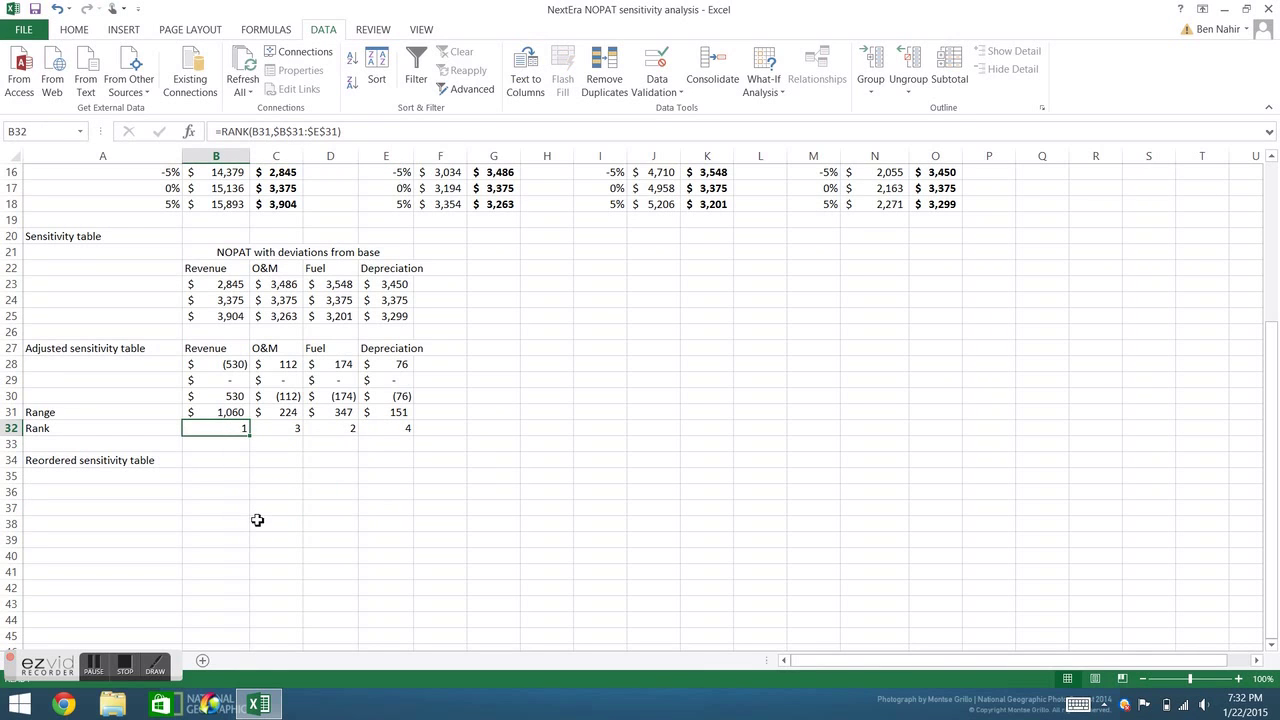
pyautogui.click(393, 428)
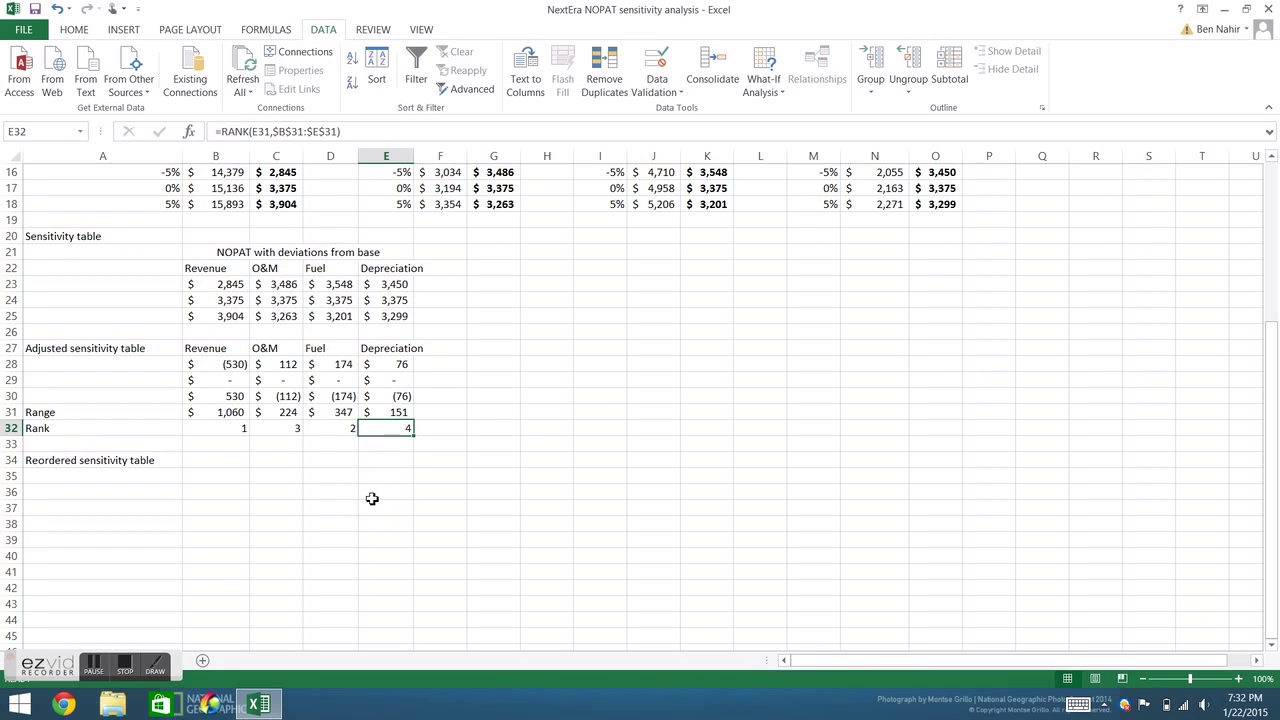
pyautogui.click(370, 496)
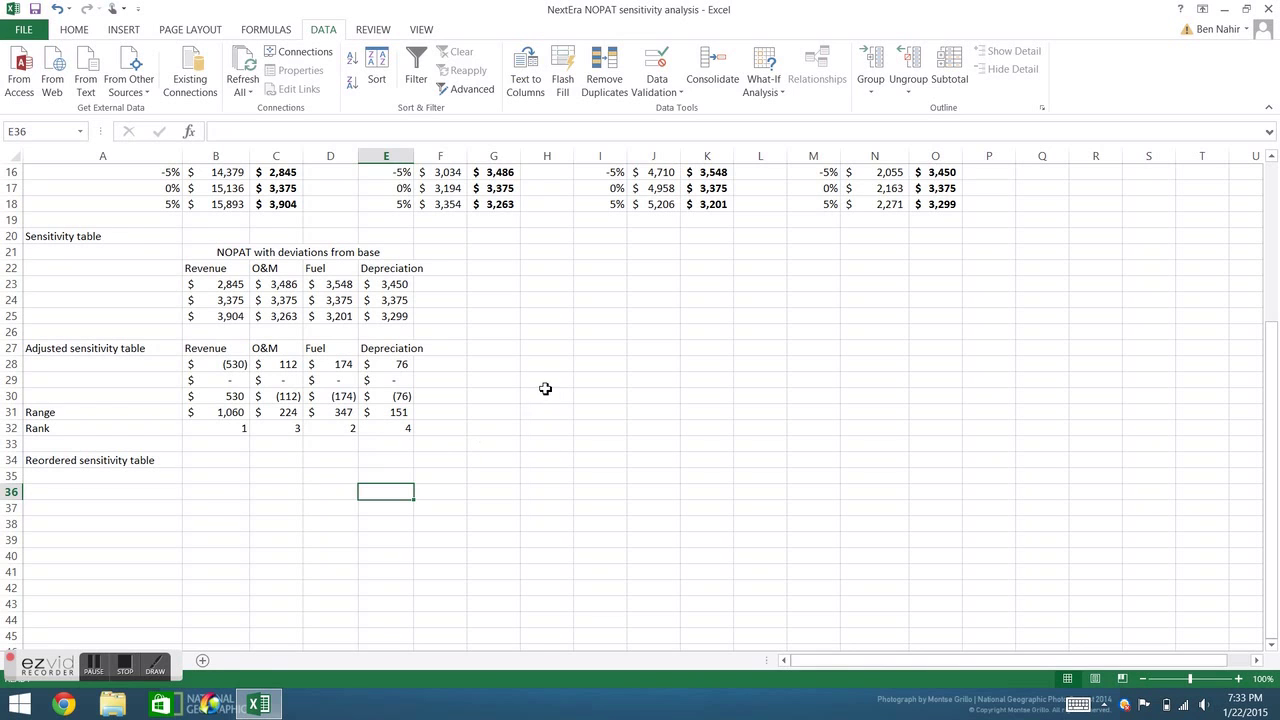
pyautogui.scroll(1, 677, 338)
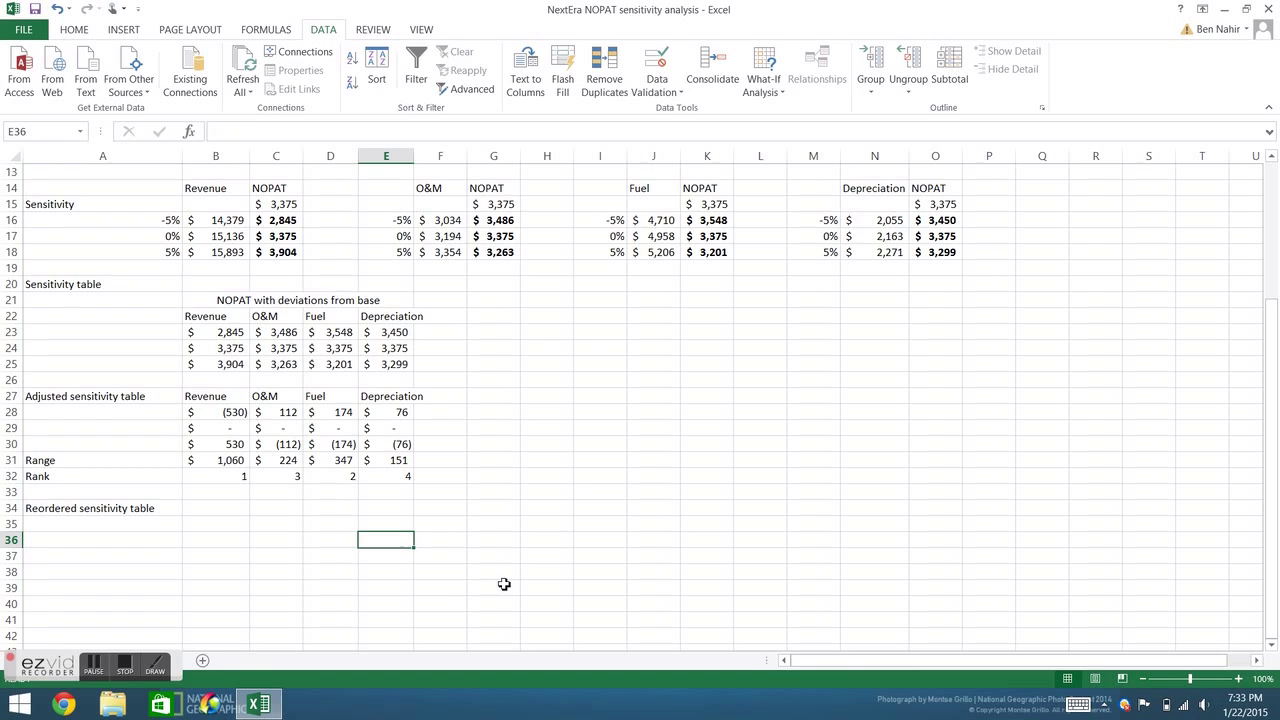
# - Type the helper labels 'index' and 'match' in H28 and H29
pyautogui.doubleClick(555, 416)
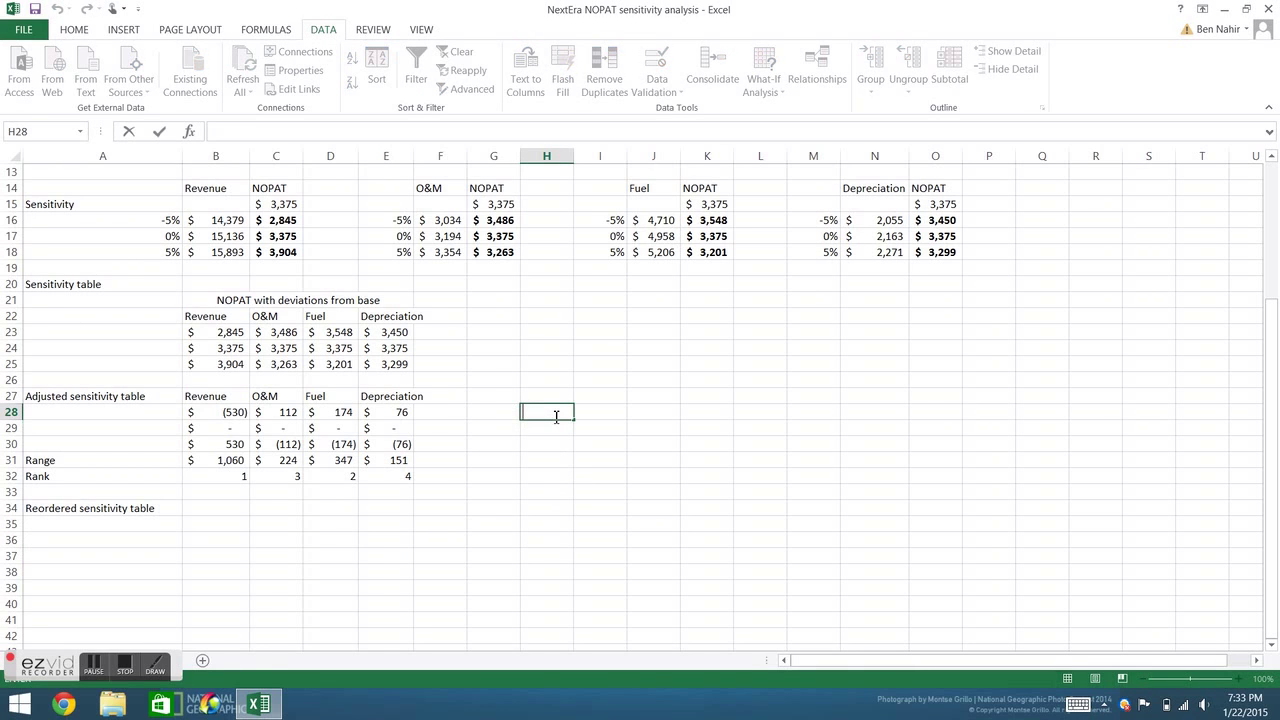
pyautogui.write('index')
pyautogui.press('Return')
pyautogui.write('atch')
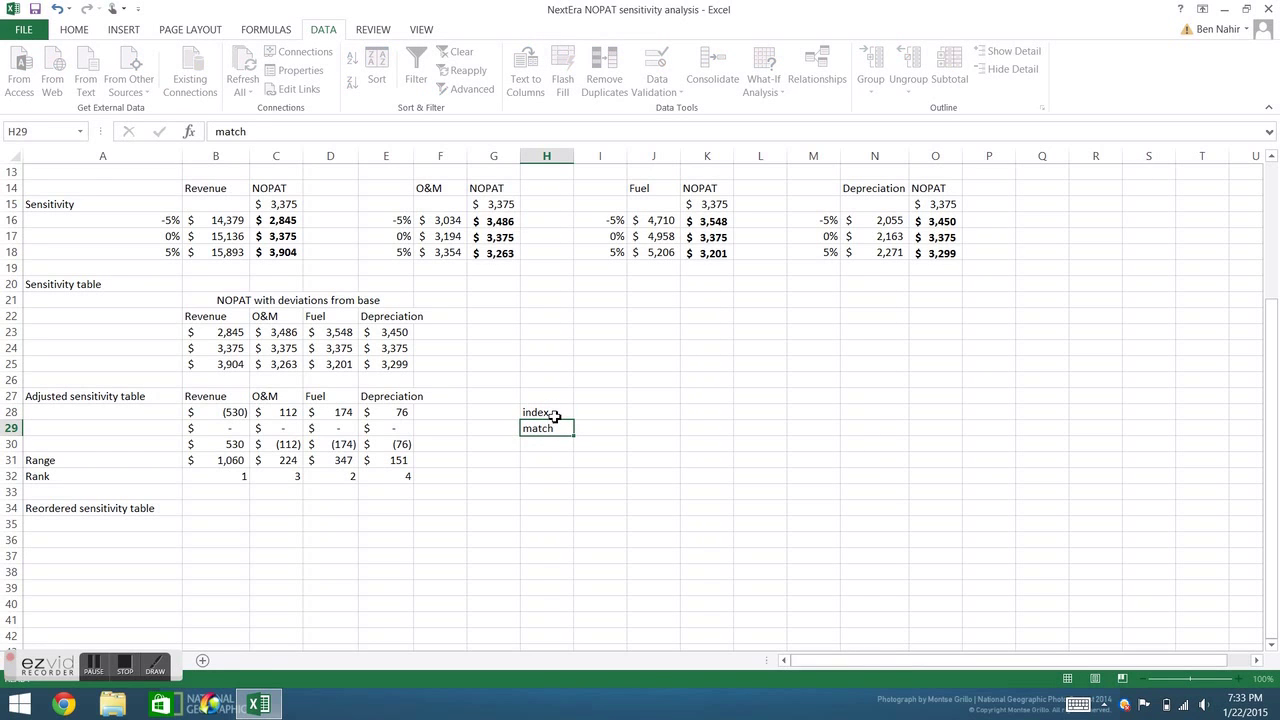
pyautogui.press('Tab')
# - Enter =INDEX(B27:E27,4) in I28 so it returns Depreciation, then start a MATCH formula below
pyautogui.press('Up')
pyautogui.write('=index(')
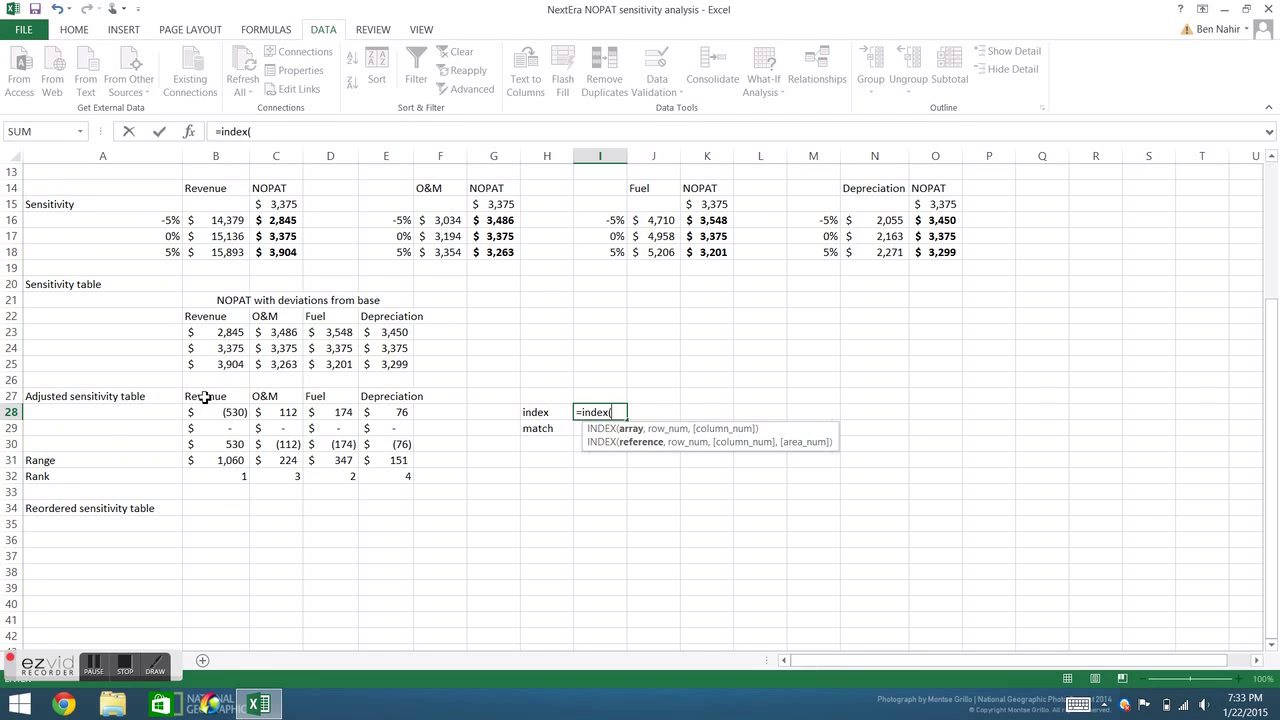
pyautogui.moveTo(203, 398); pyautogui.dragTo(395, 398)
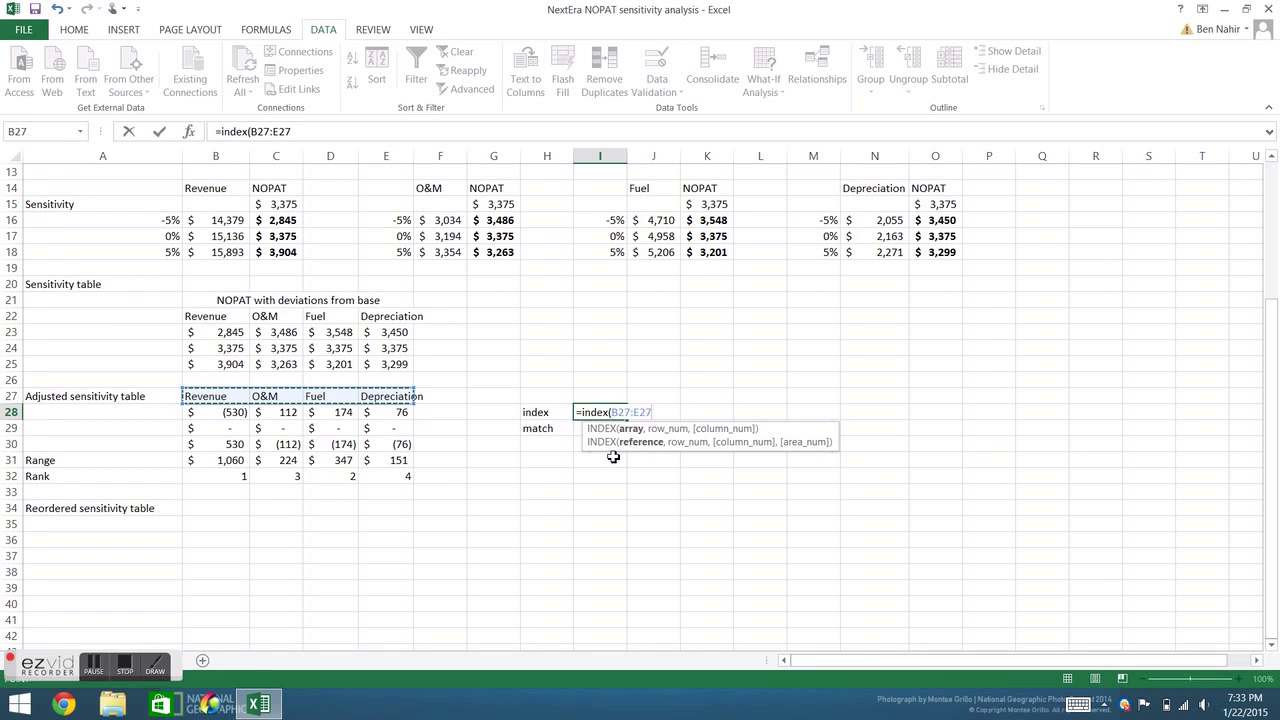
pyautogui.write(',')
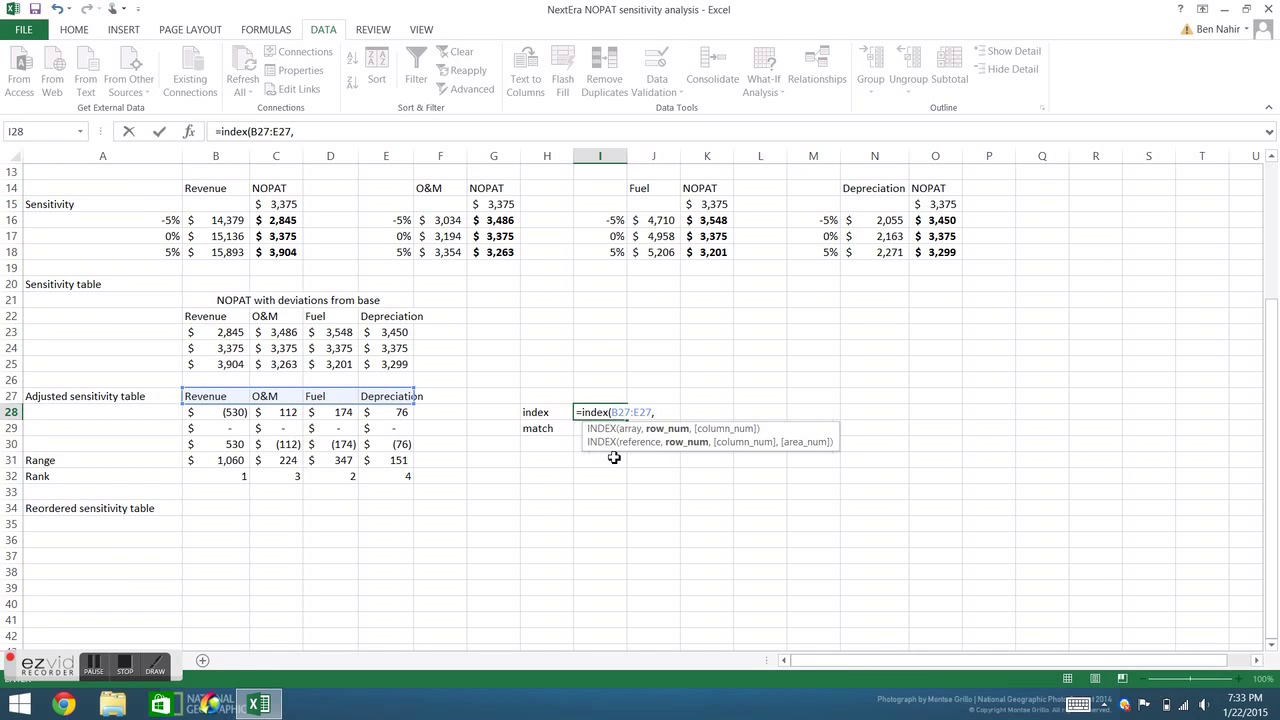
pyautogui.write('3')
pyautogui.press('Return')
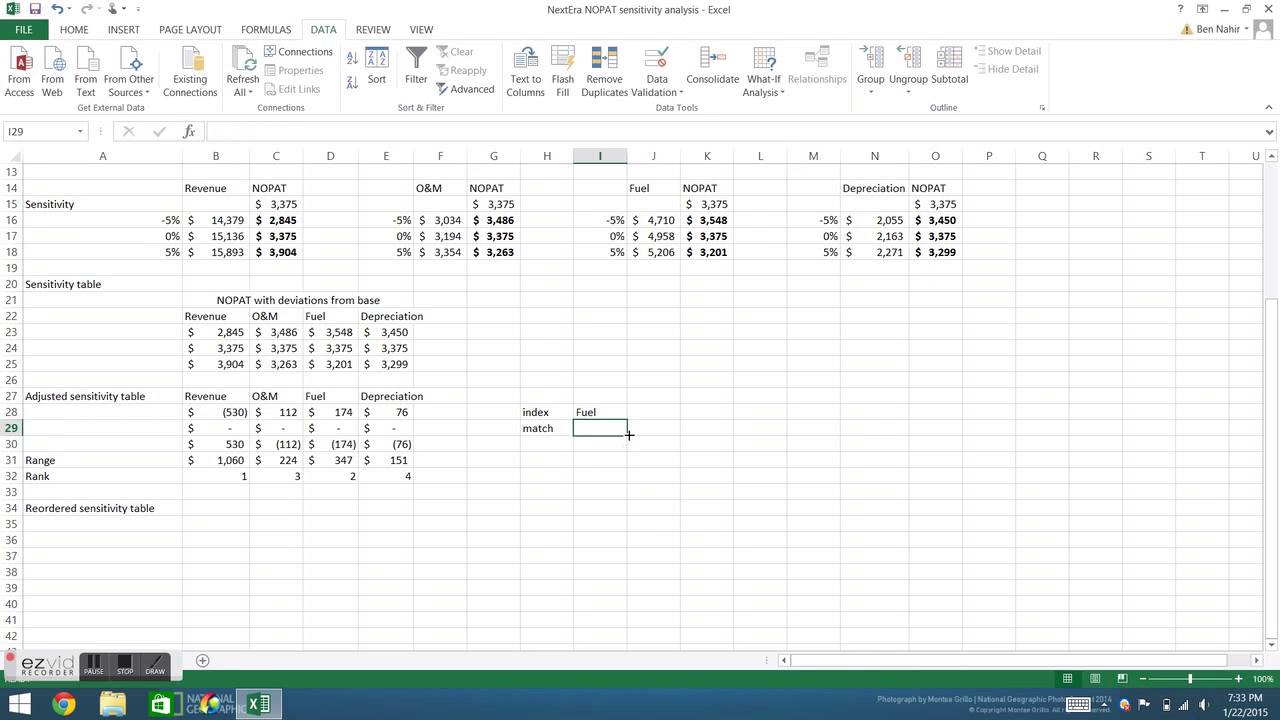
pyautogui.press('Up')
pyautogui.click(303, 133)
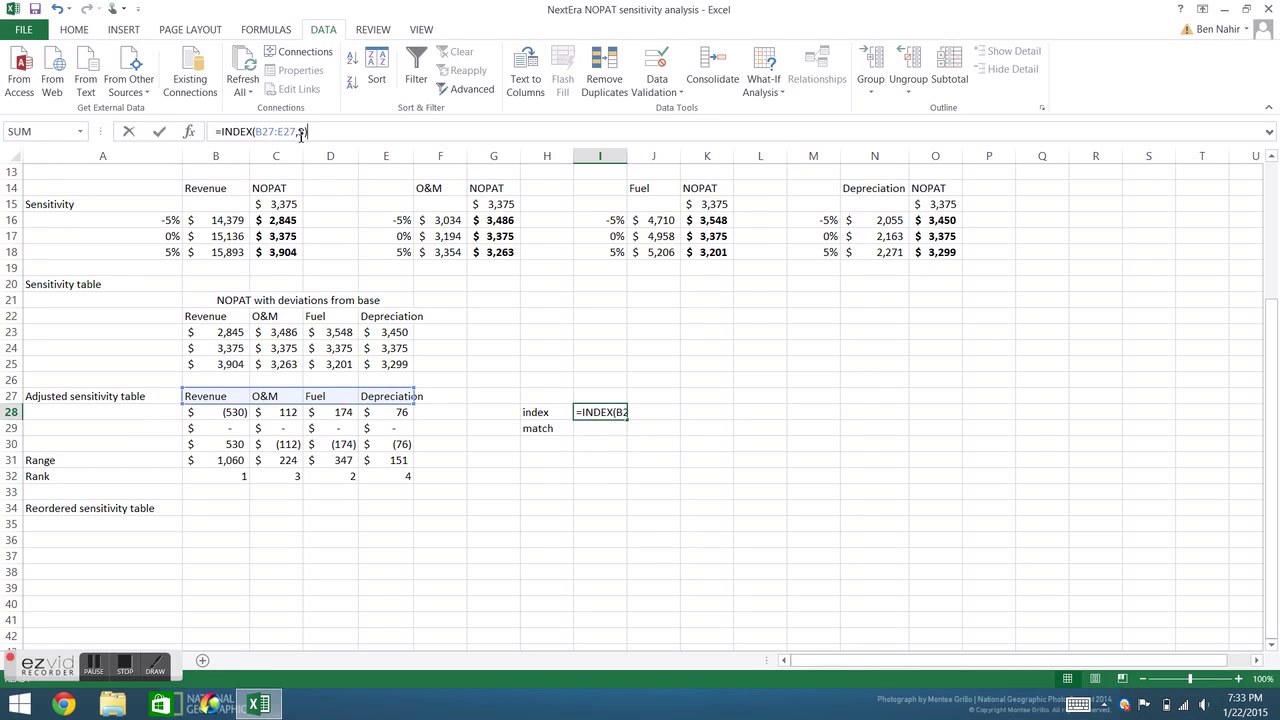
pyautogui.press('BackSpace')
pyautogui.write('4')
pyautogui.press('Return')
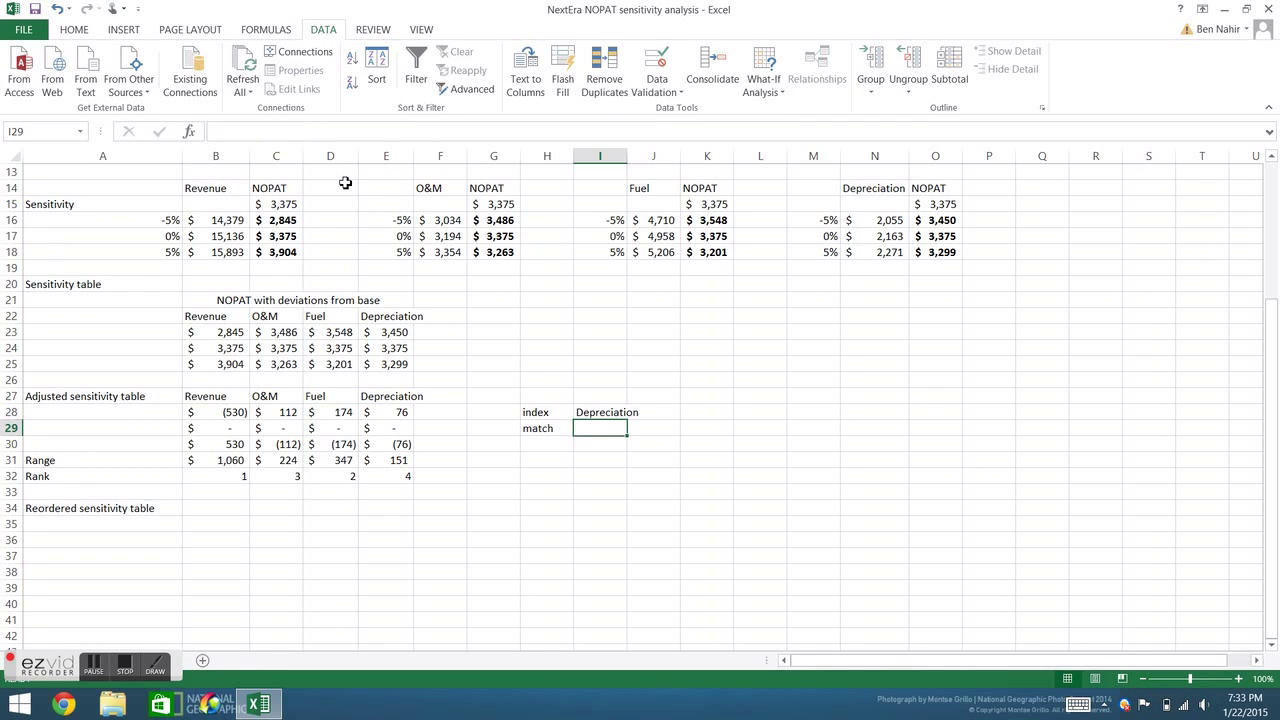
pyautogui.write('=match(')
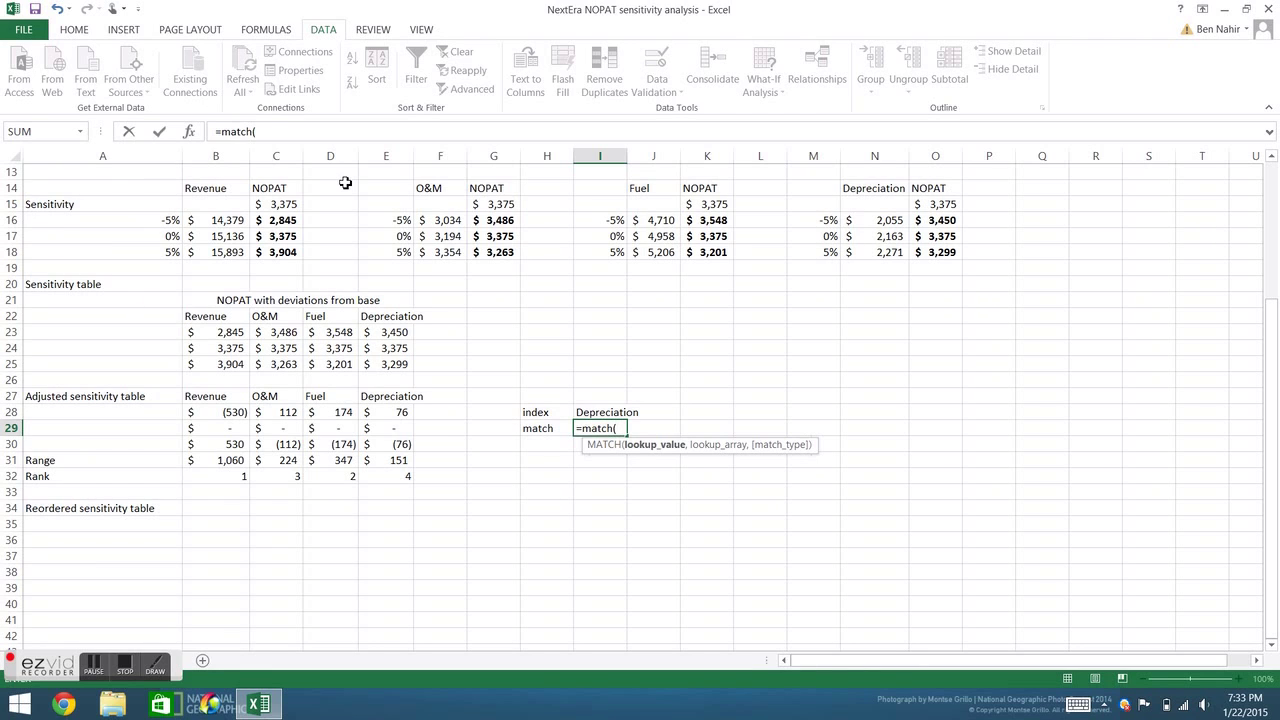
# - Complete =MATCH(2,B32:E32,0) in I29 so it returns position 2
pyautogui.write(',')
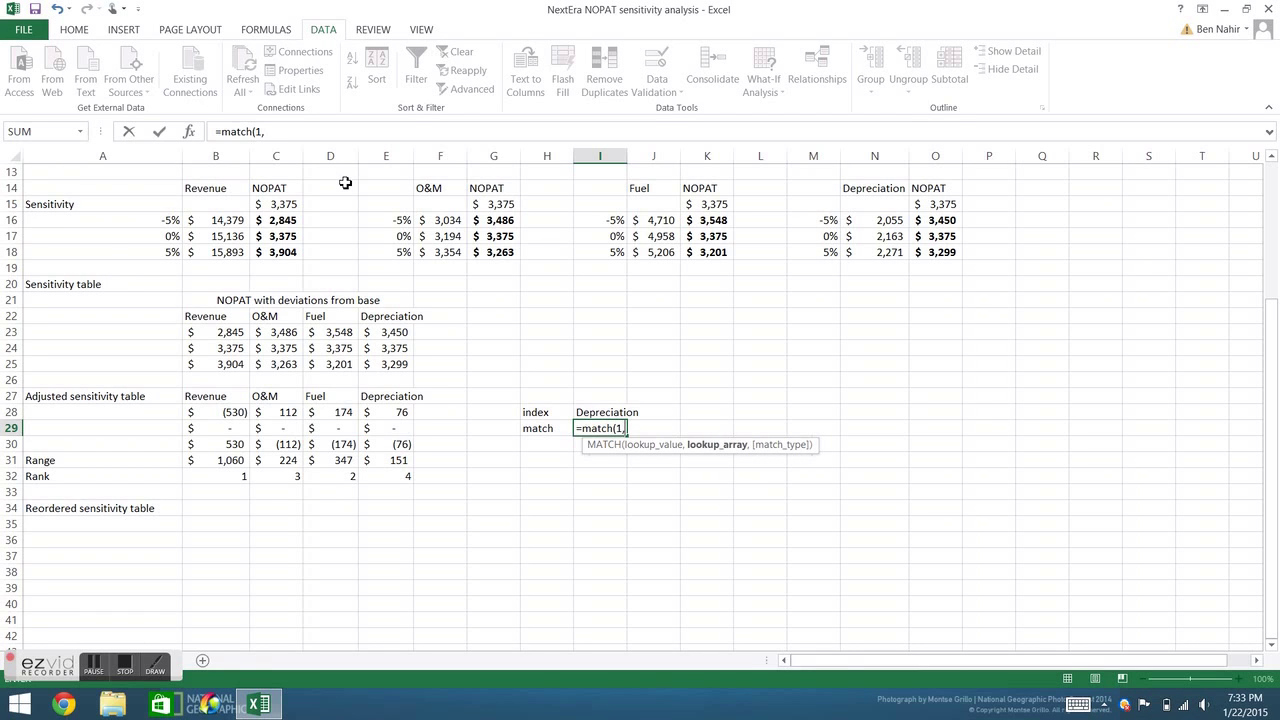
pyautogui.moveTo(233, 476); pyautogui.dragTo(372, 488)
pyautogui.write(',')
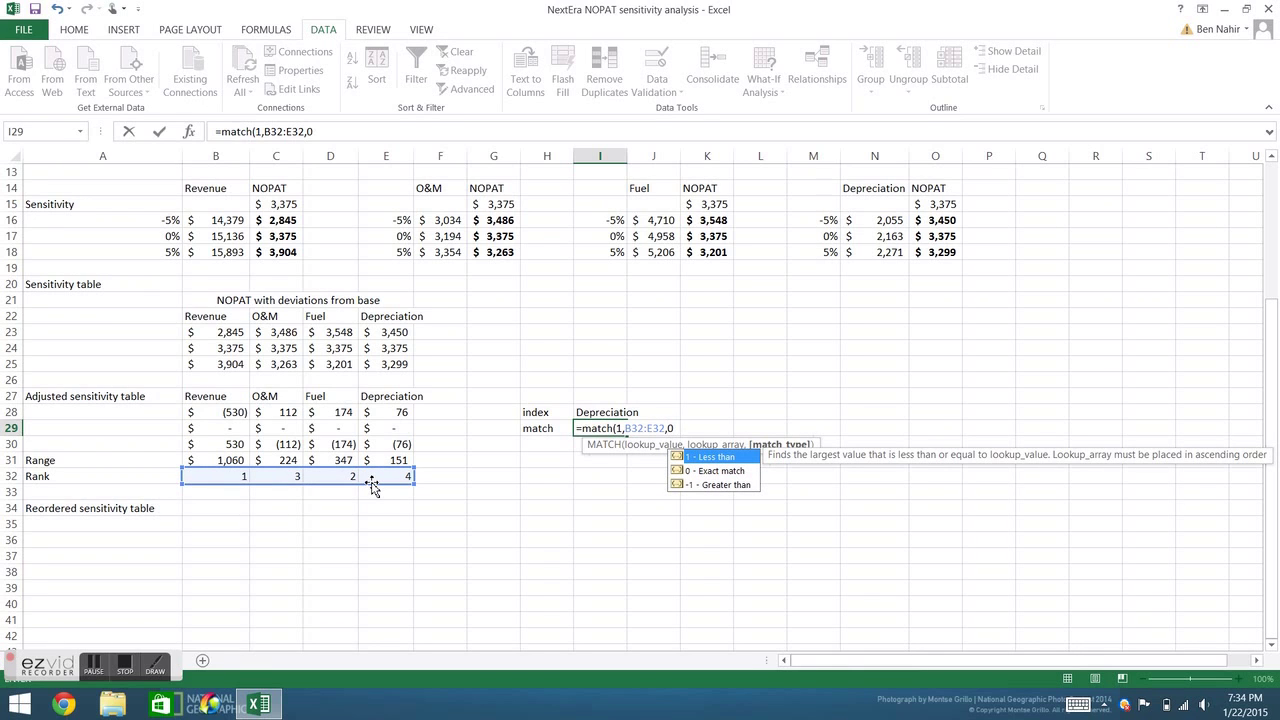
pyautogui.write('0)')
pyautogui.press('Return')
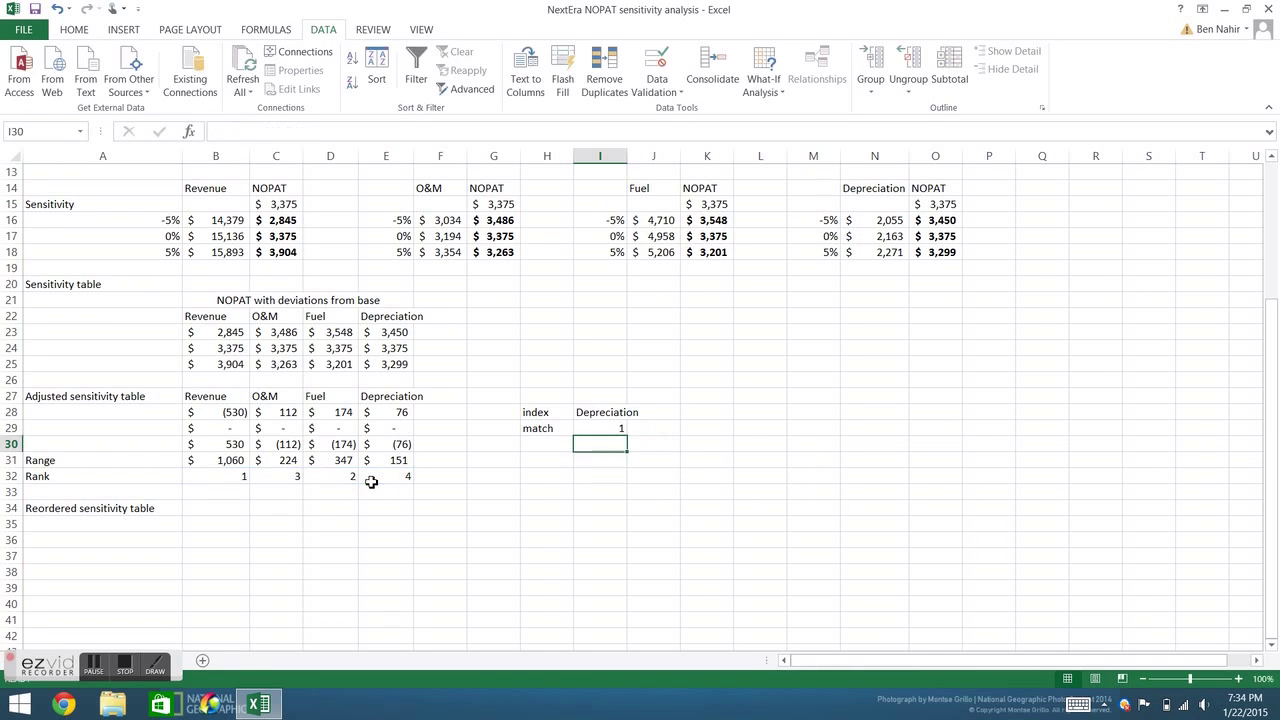
pyautogui.click(618, 429)
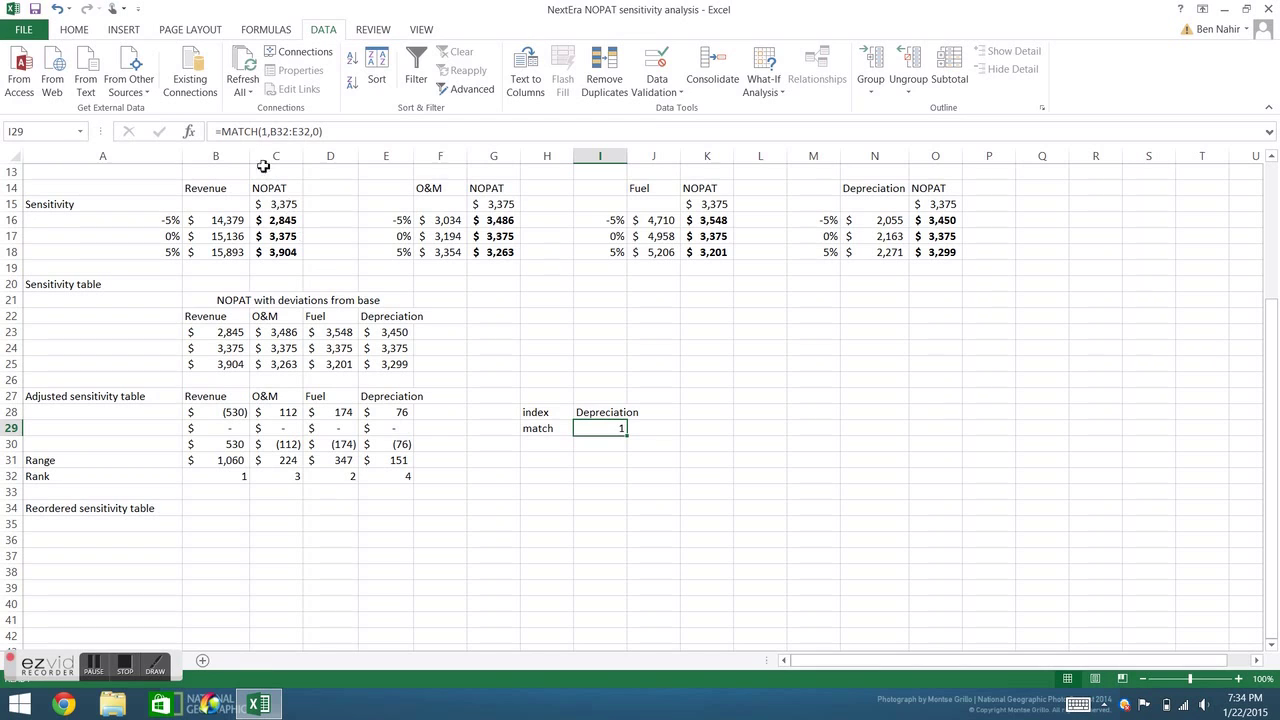
pyautogui.click(262, 131)
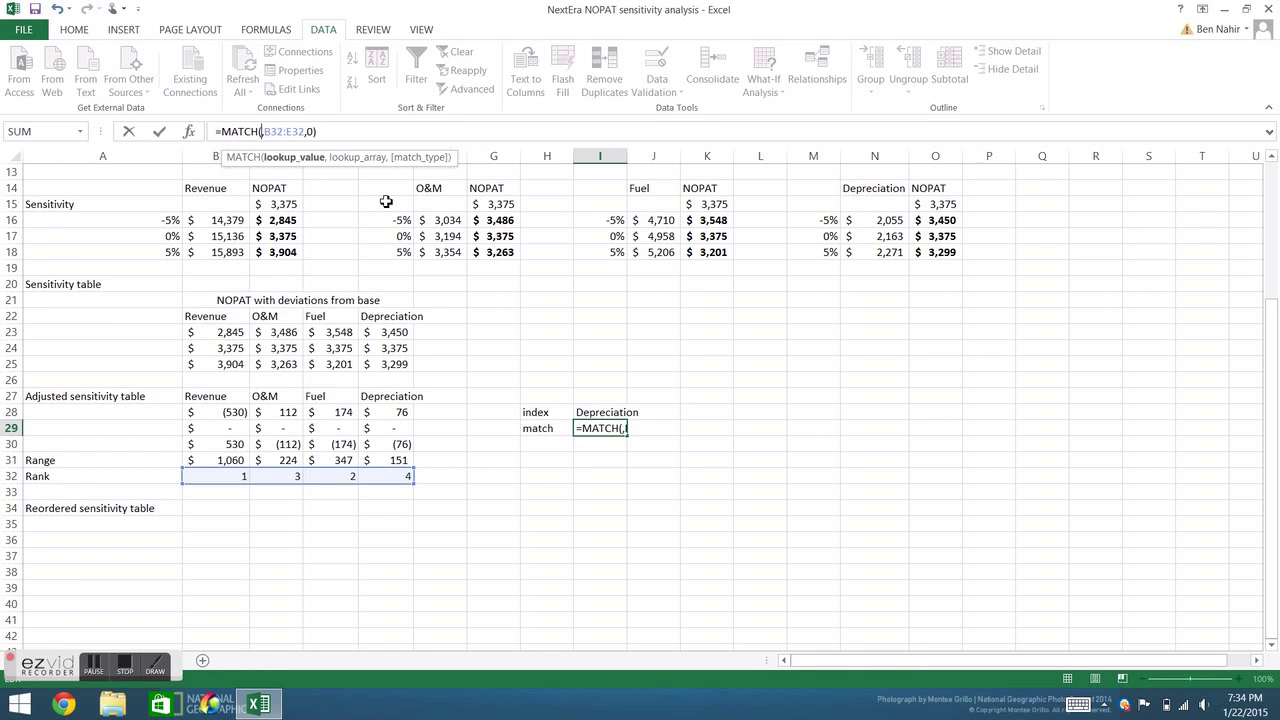
pyautogui.press('Return')
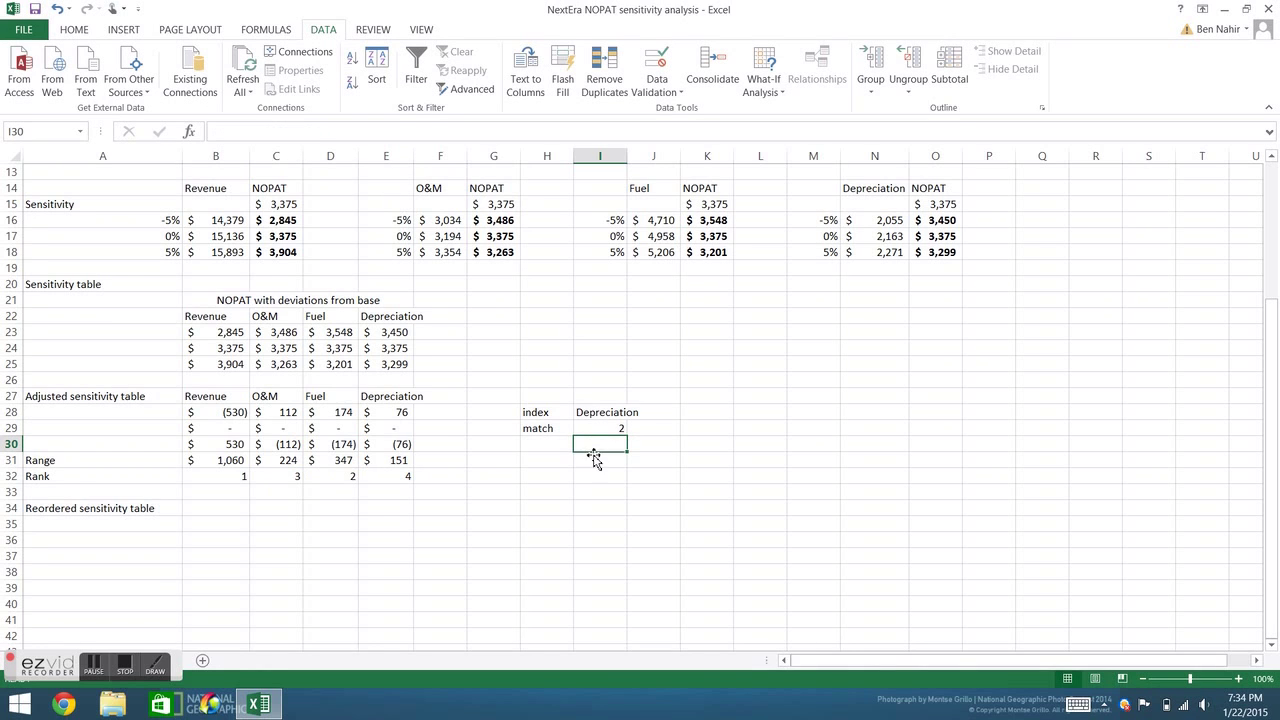
pyautogui.moveTo(232, 476); pyautogui.dragTo(380, 475)
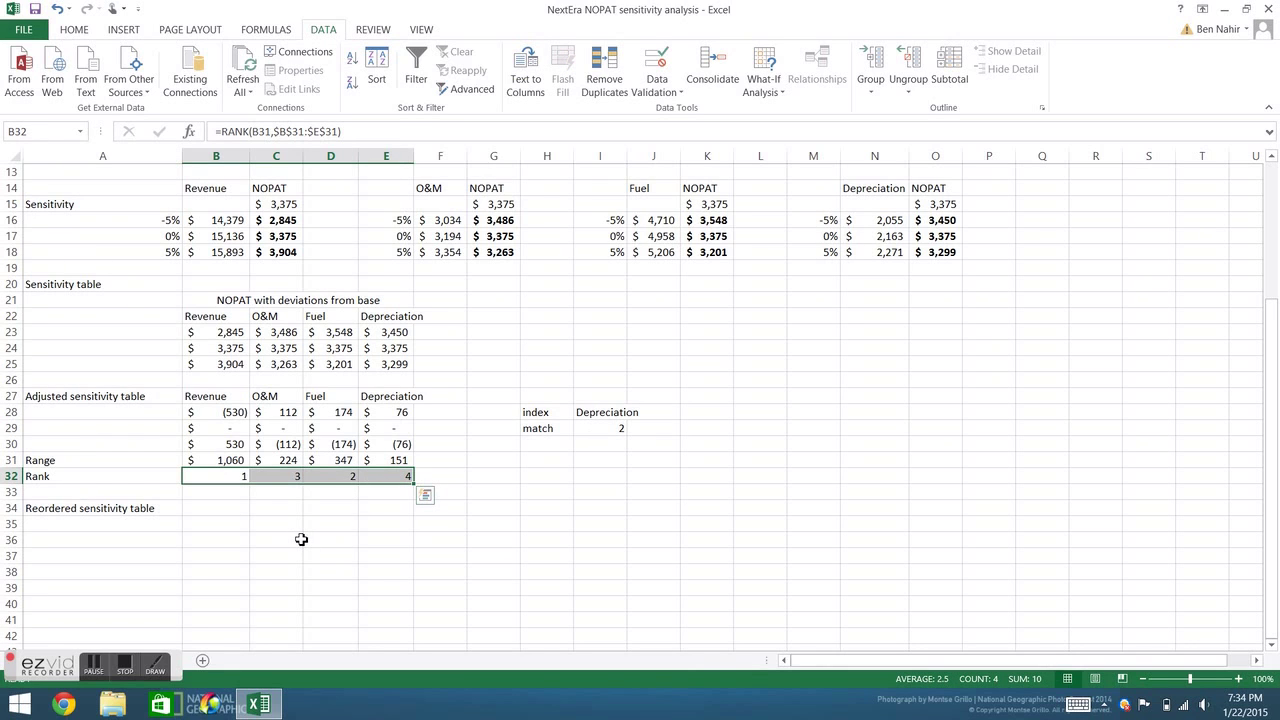
pyautogui.click(301, 539)
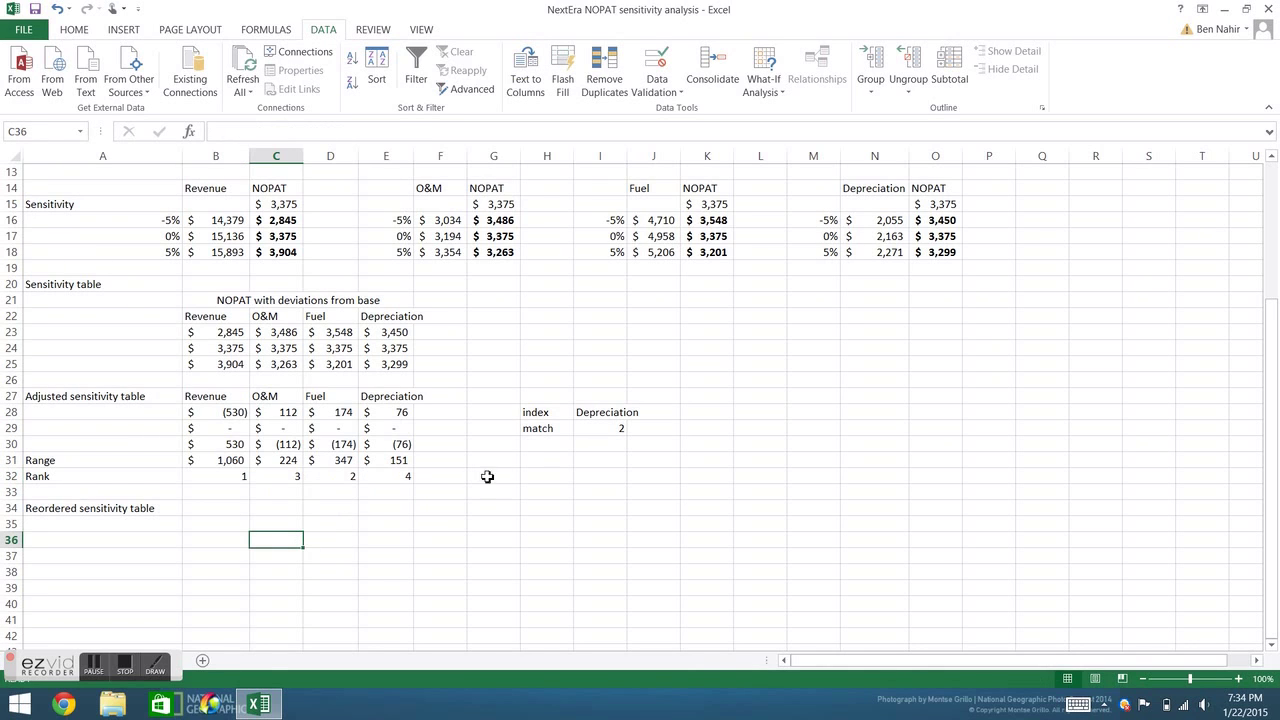
pyautogui.click(553, 464)
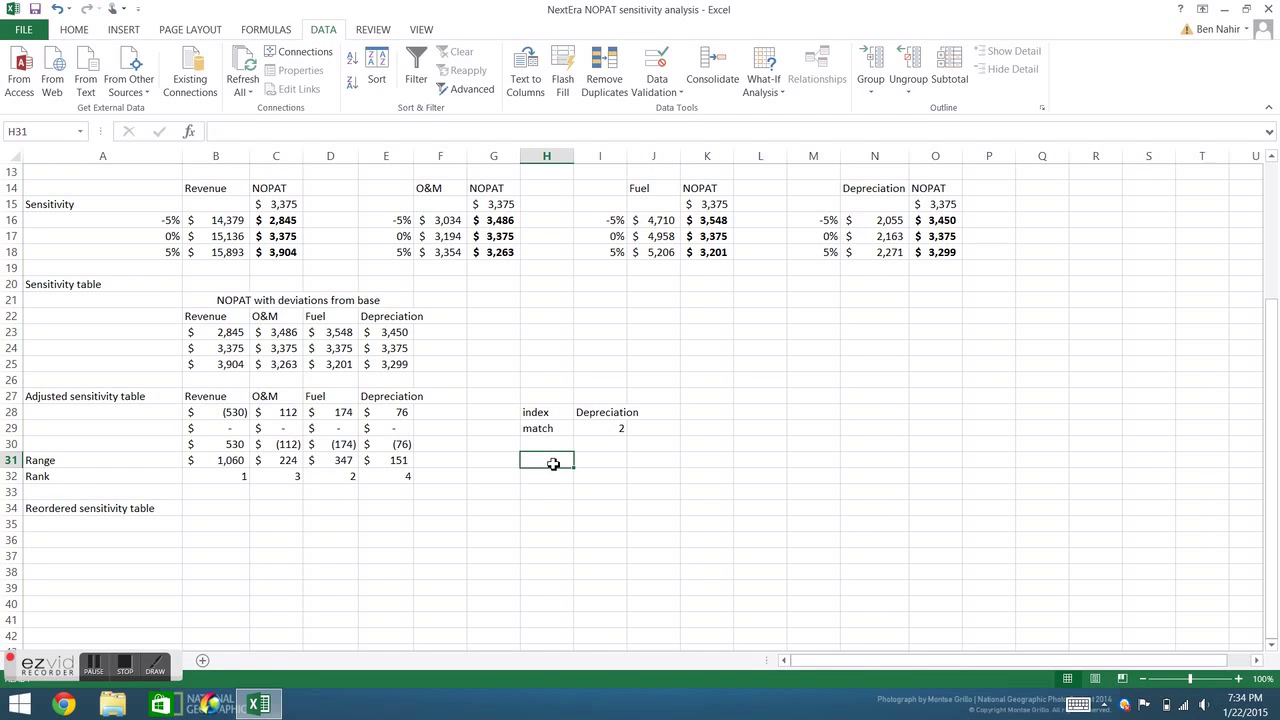
# - Label H31 'combine' and enter =INDEX(B27:E27,MATCH(1,B32:E32,0)) in I31
pyautogui.write('combine')
pyautogui.press('Tab')
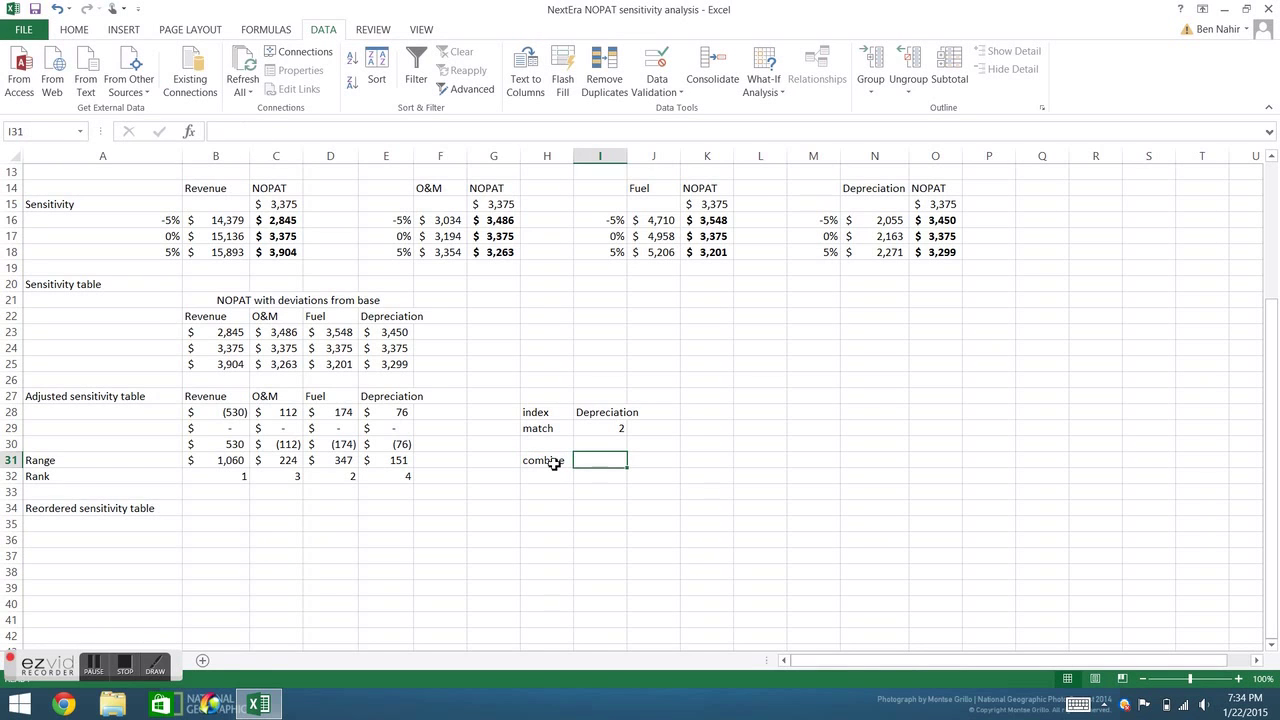
pyautogui.write('=')
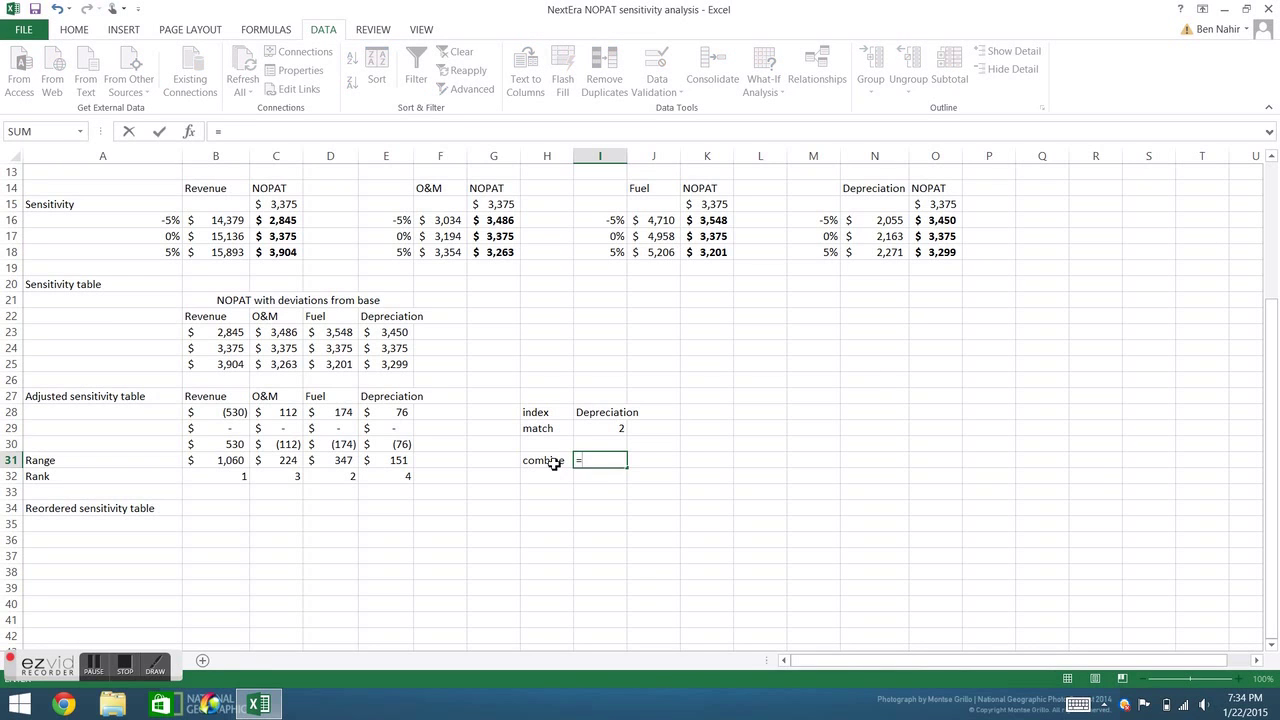
pyautogui.write('index(')
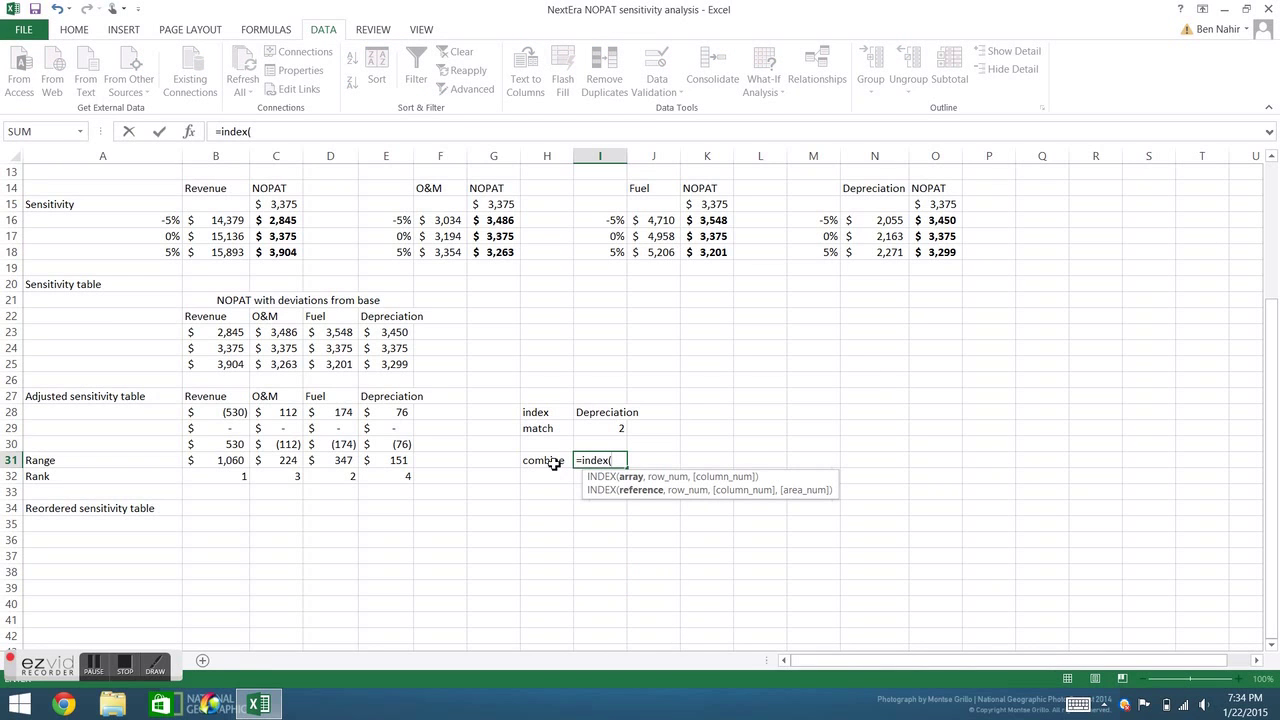
pyautogui.moveTo(206, 397); pyautogui.dragTo(405, 397)
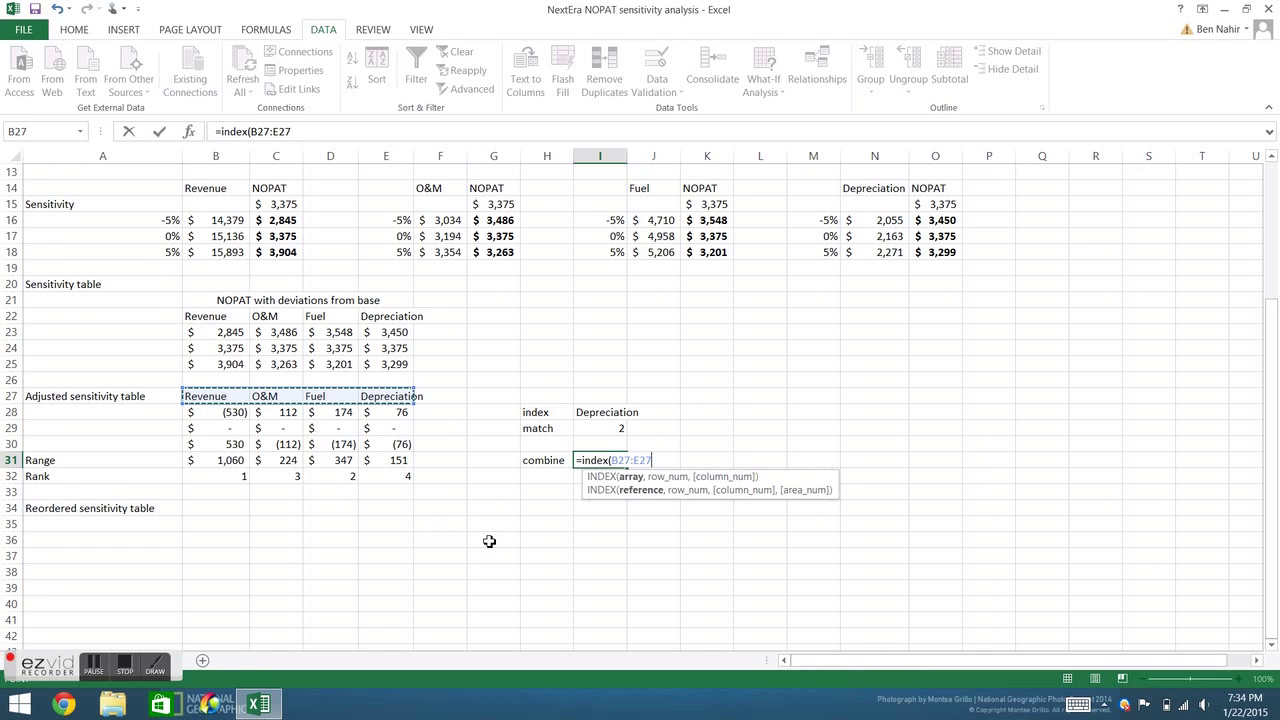
pyautogui.write(',match(')
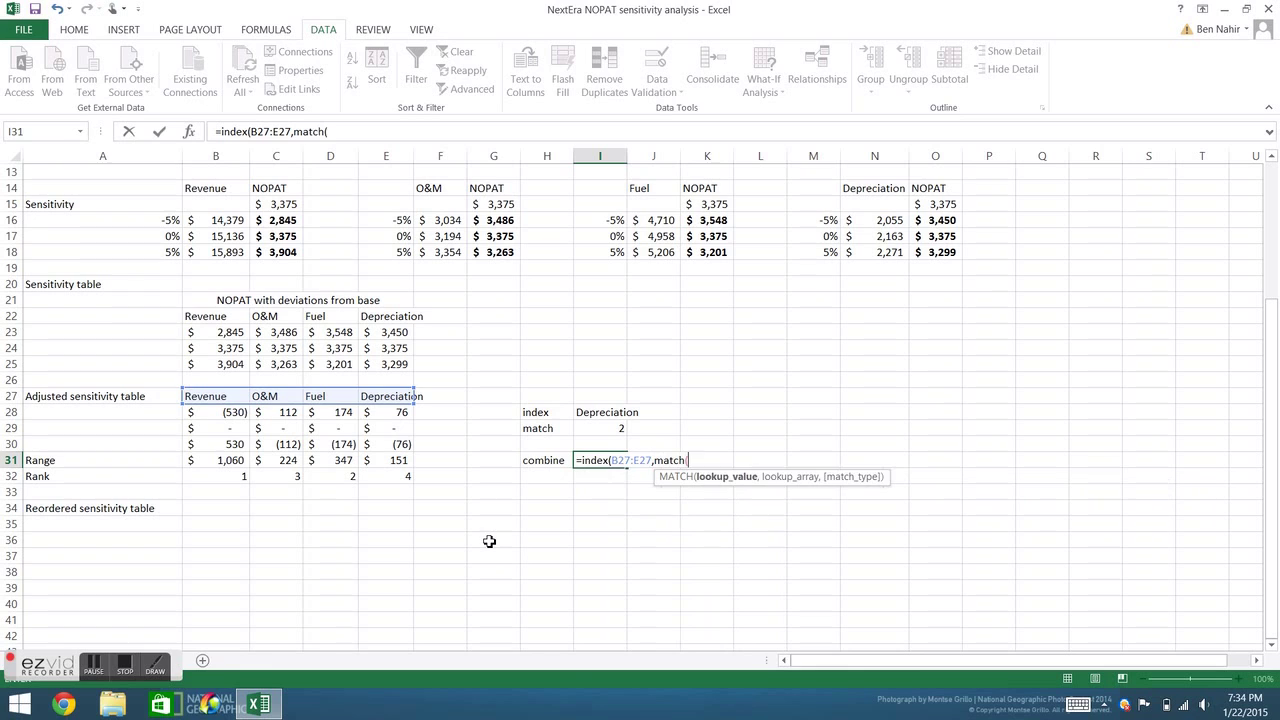
pyautogui.write('1,')
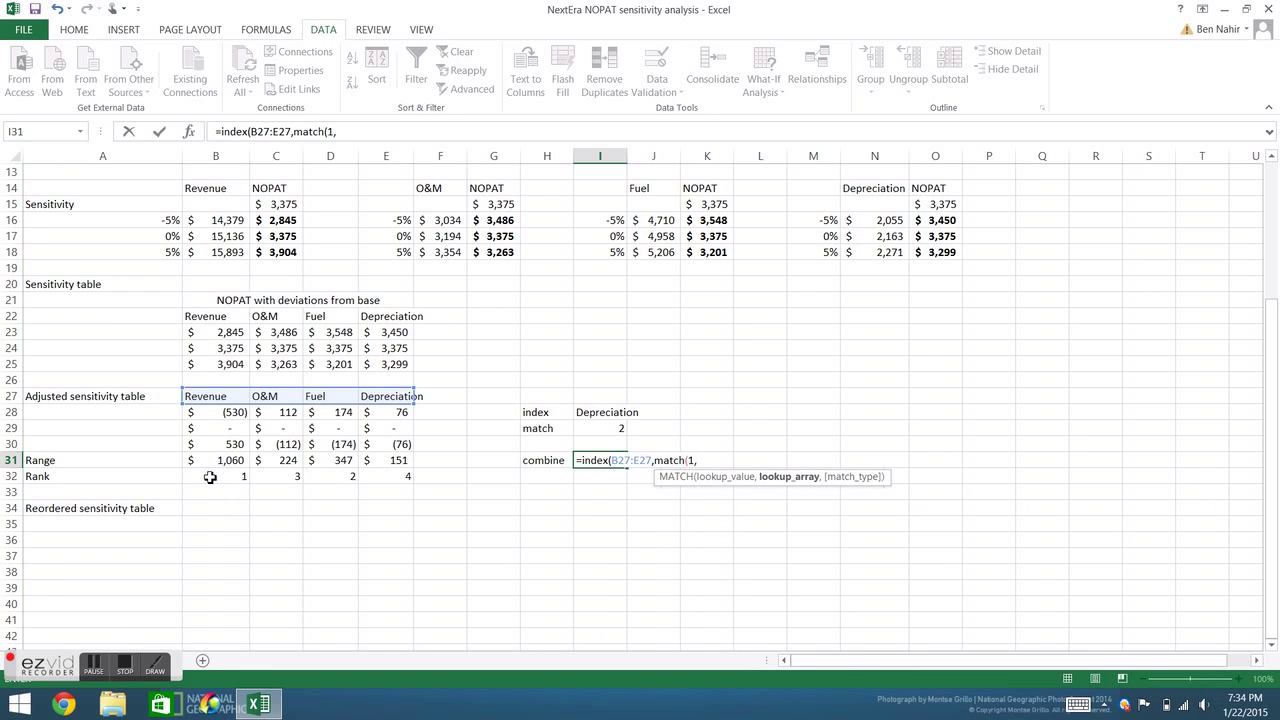
pyautogui.moveTo(210, 476); pyautogui.dragTo(403, 476)
pyautogui.write(',0))')
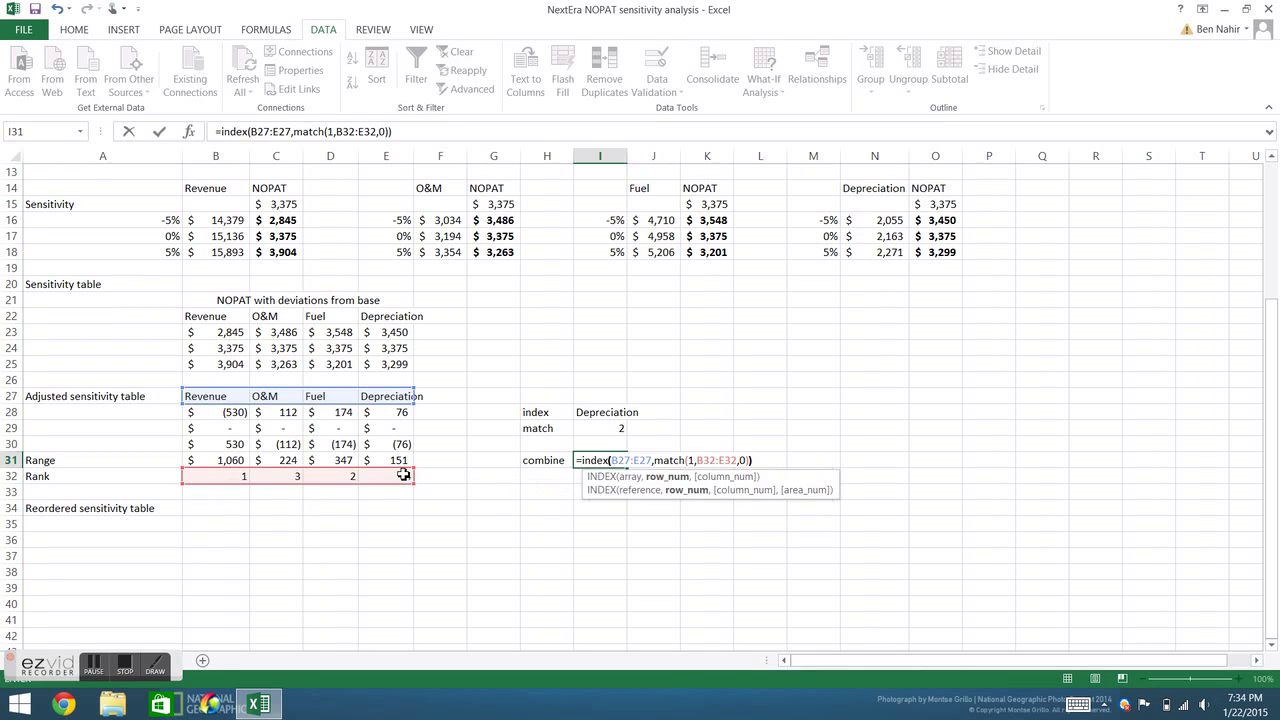
pyautogui.press('Return')
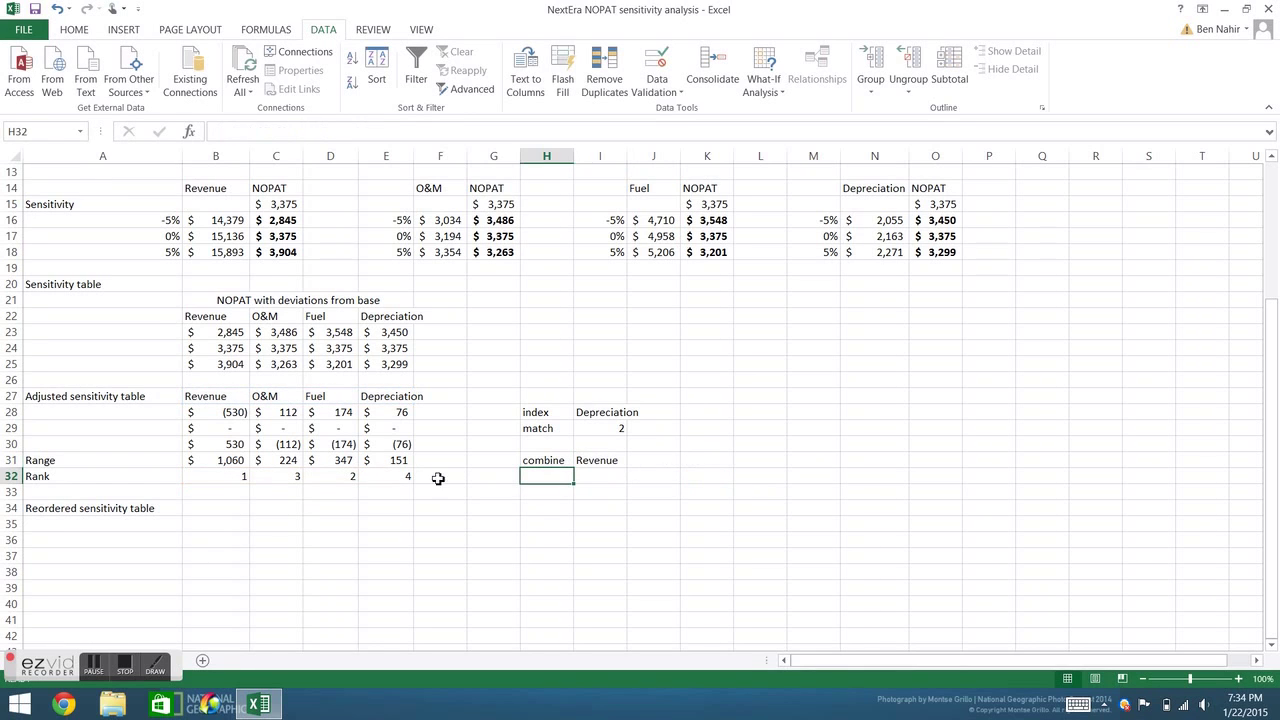
# - Revise the MATCH lookup value so the combine formula returns Depreciation
pyautogui.click(606, 462)
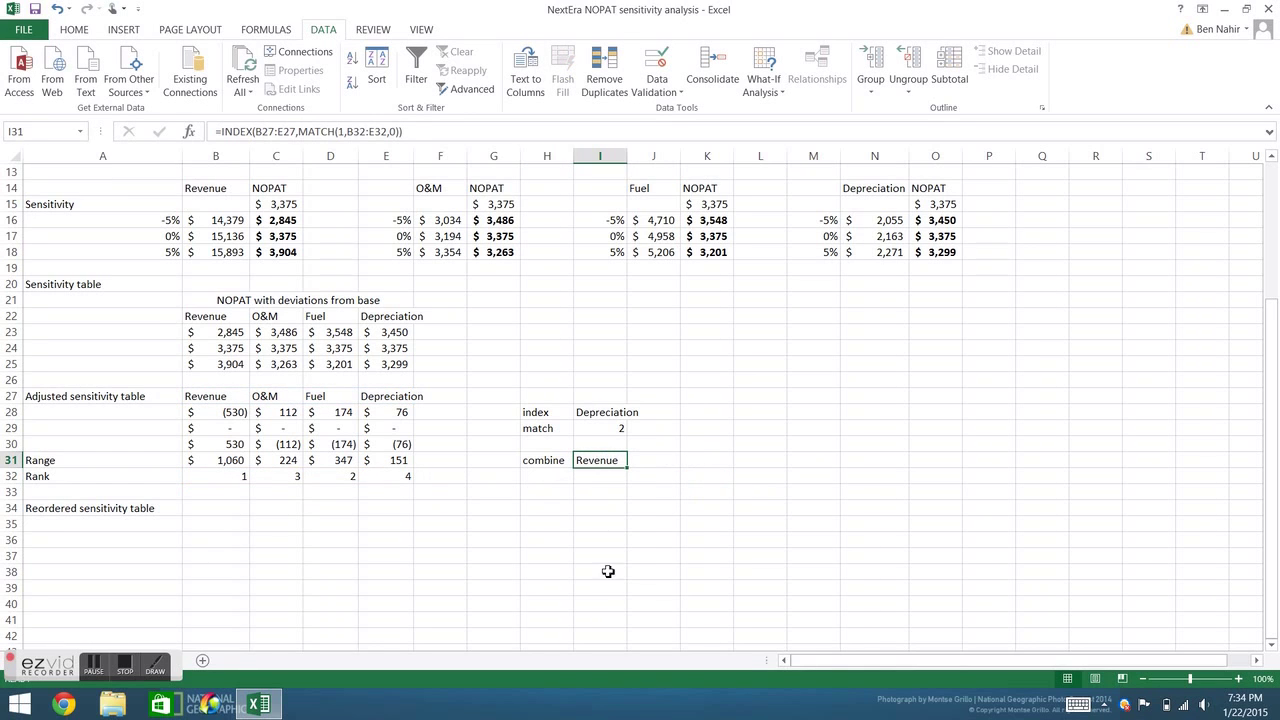
pyautogui.click(345, 131)
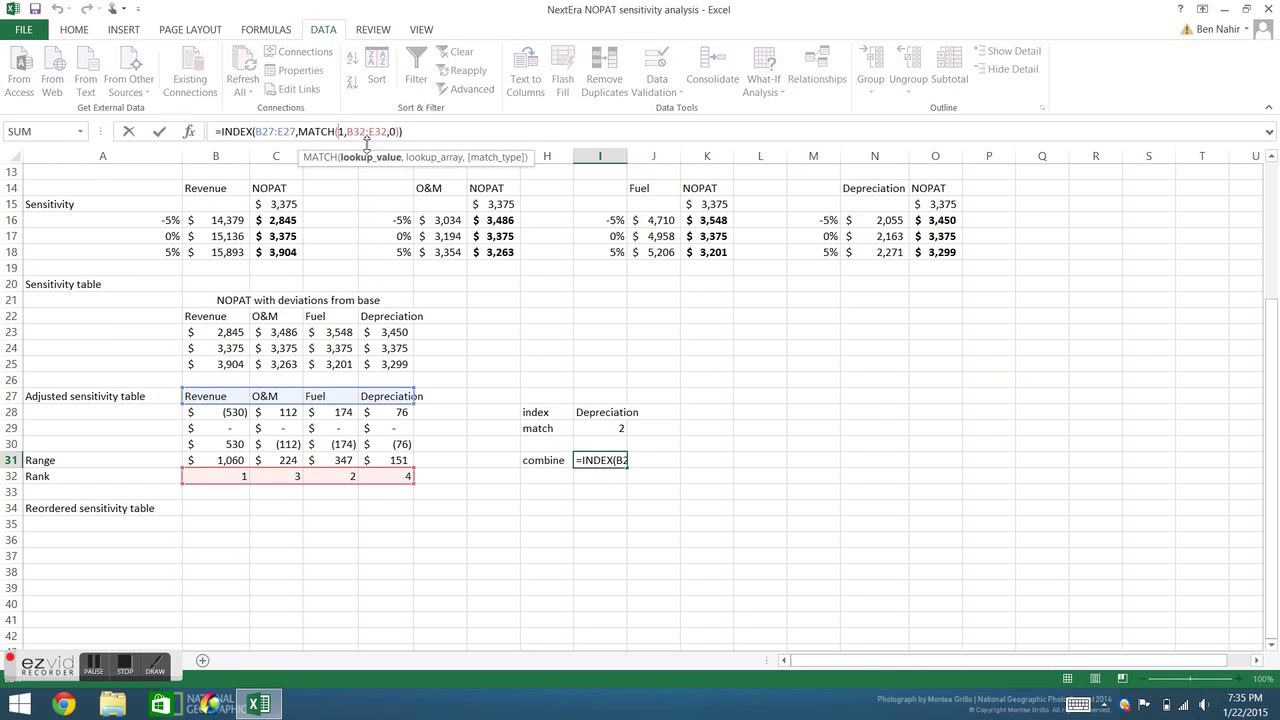
pyautogui.press('Return')
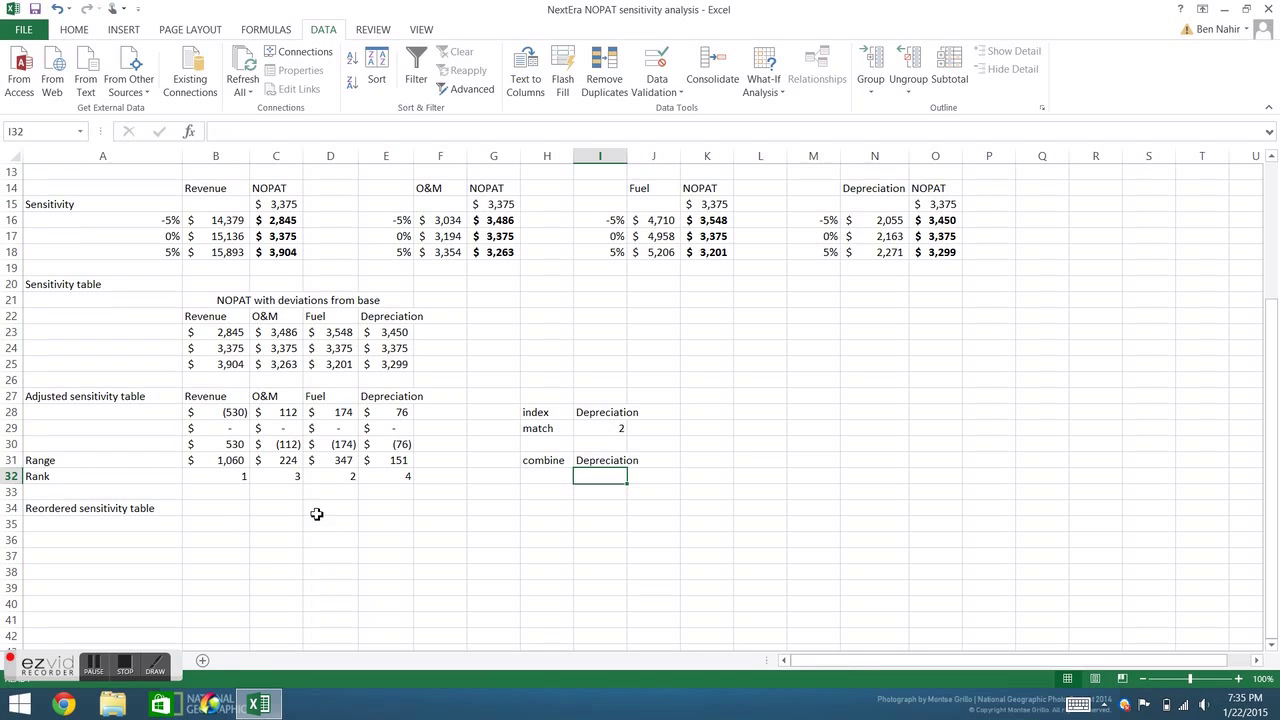
# - Enter an INDEX-MATCH formula for rank 1 with locked ranges in B34, showing Revenue
pyautogui.click(215, 510)
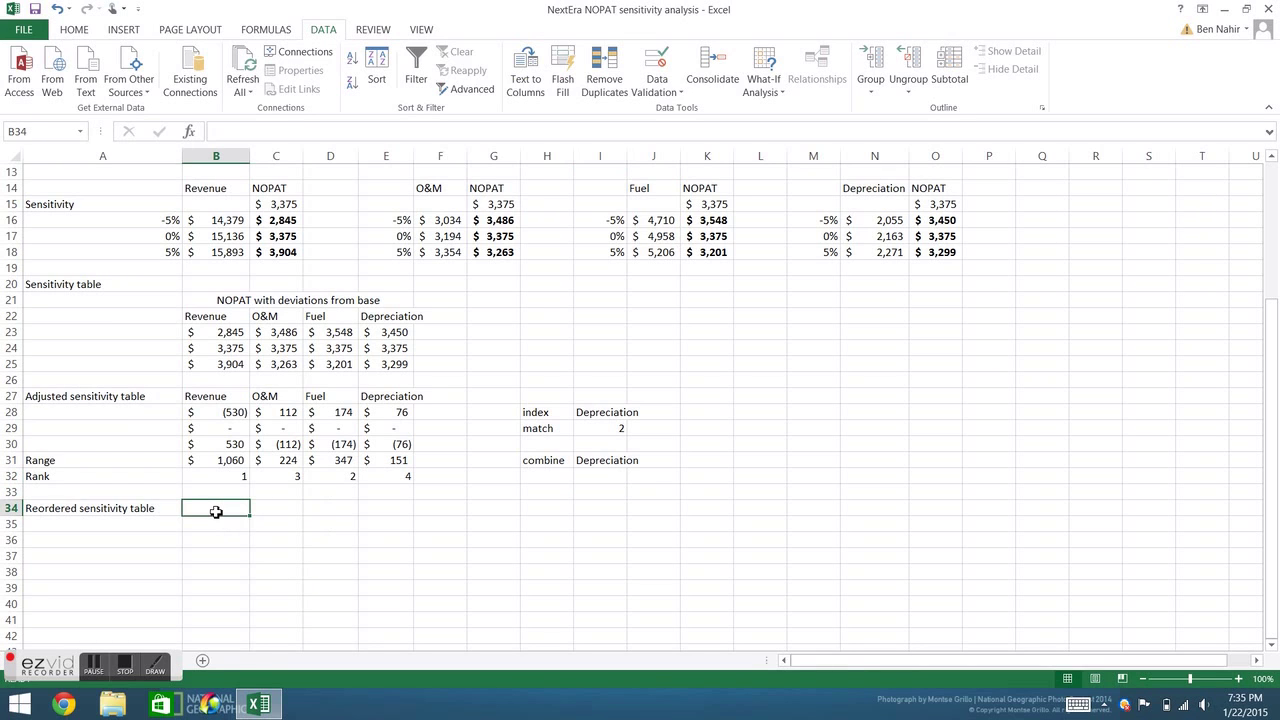
pyautogui.write('=index(')
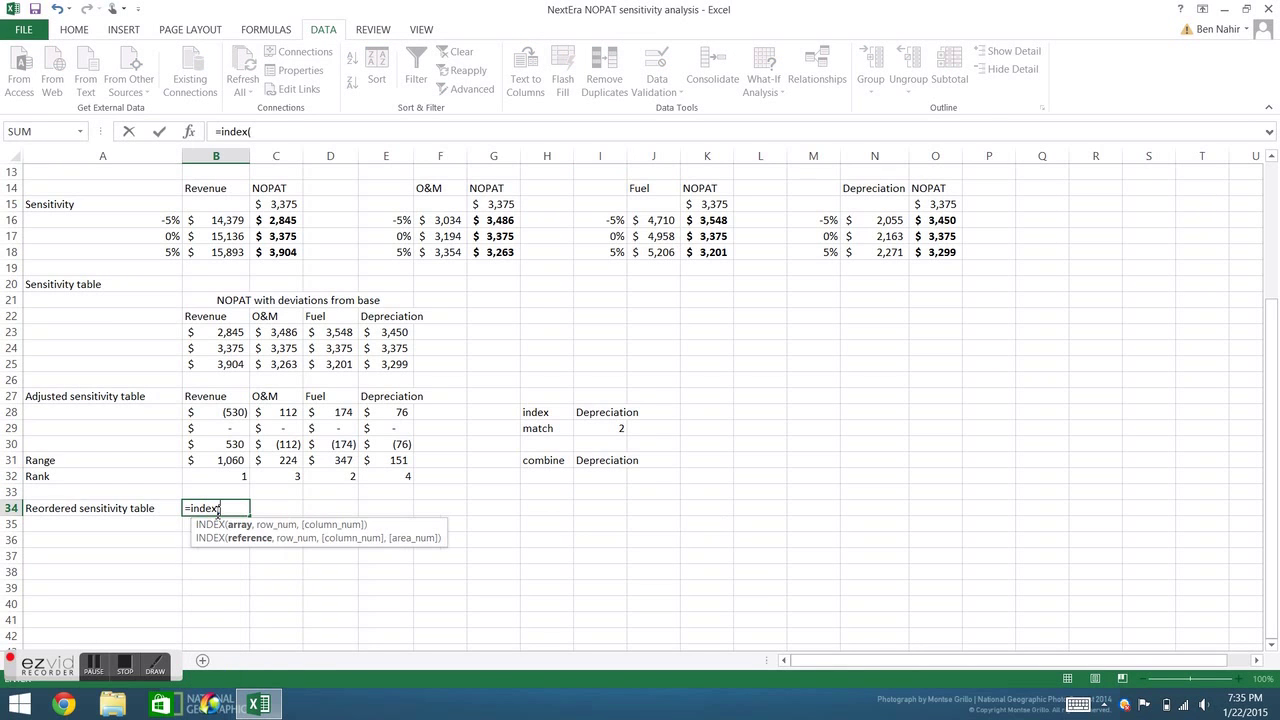
pyautogui.moveTo(210, 396); pyautogui.dragTo(390, 397)
pyautogui.press('F4')
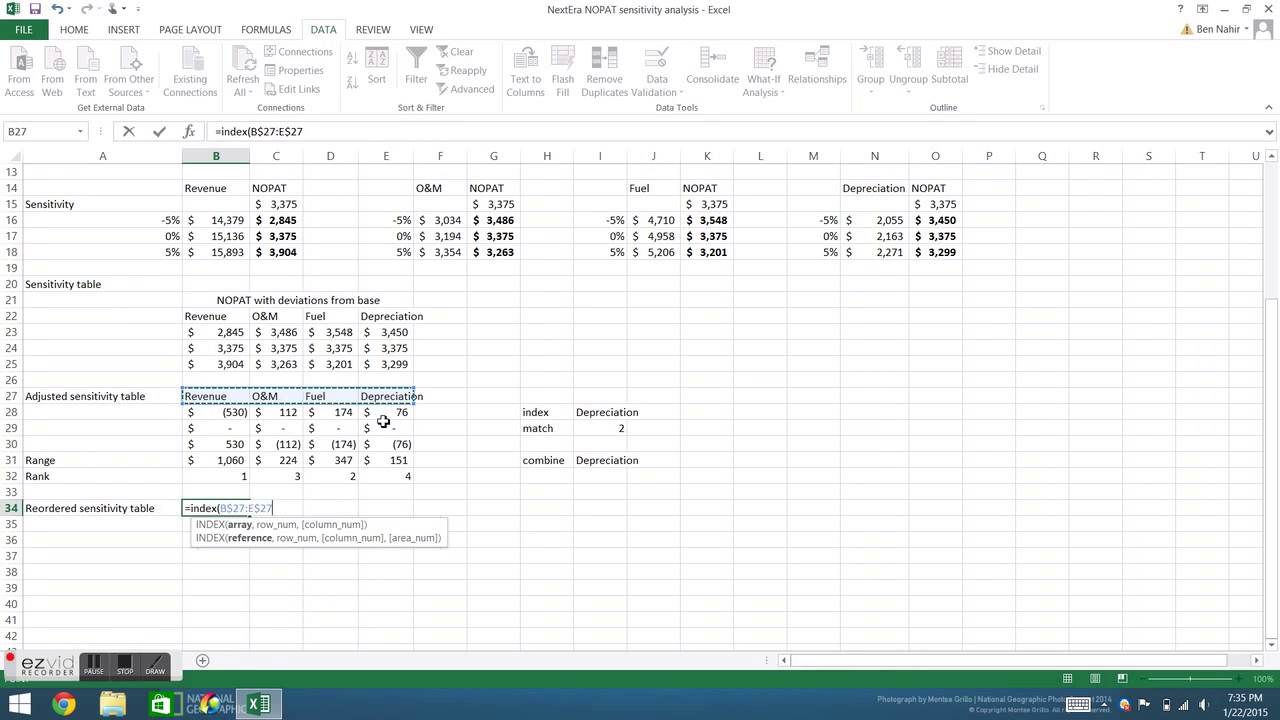
pyautogui.press('F4')
pyautogui.press('F4')
pyautogui.write(',match(')
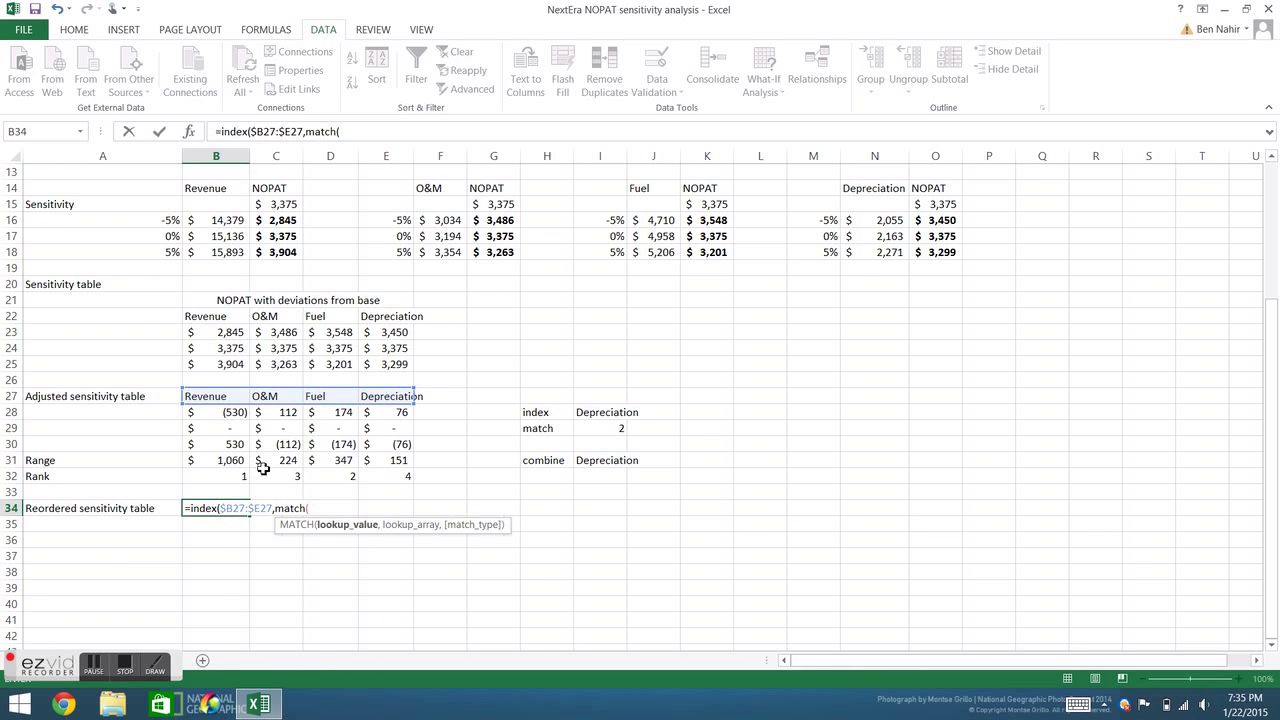
pyautogui.write('1')
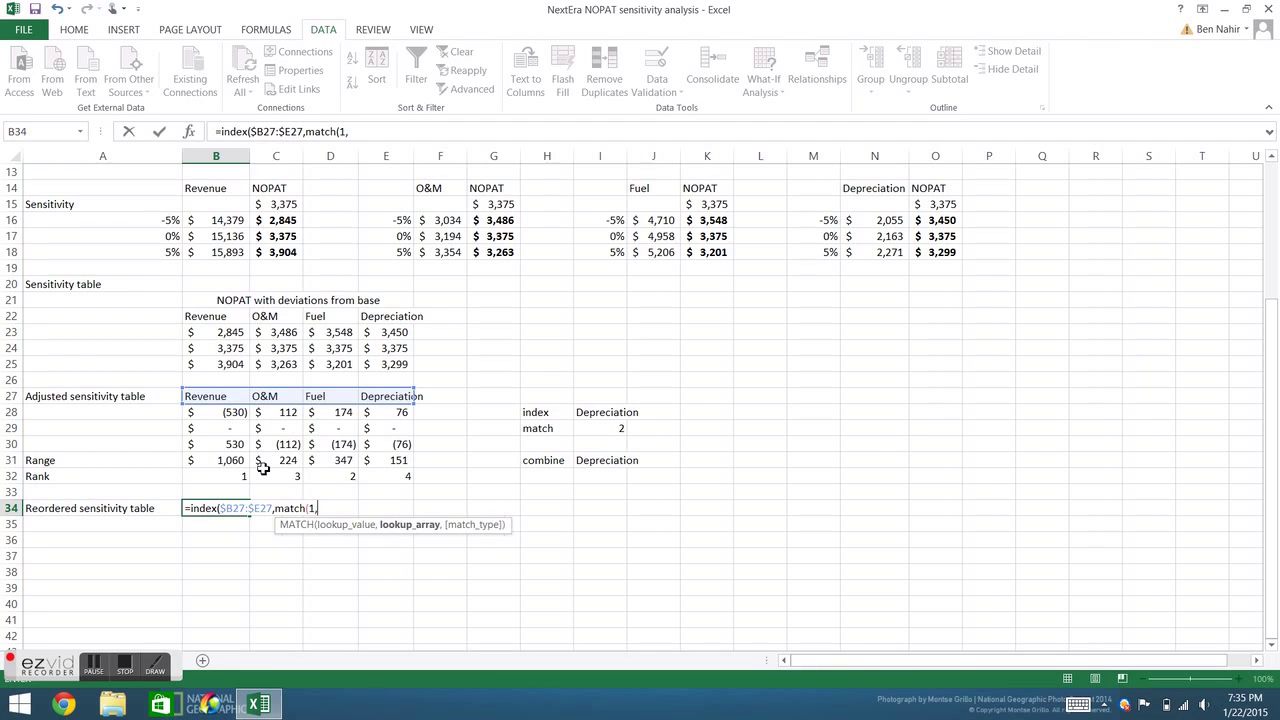
pyautogui.write(',')
pyautogui.moveTo(210, 480); pyautogui.dragTo(409, 474)
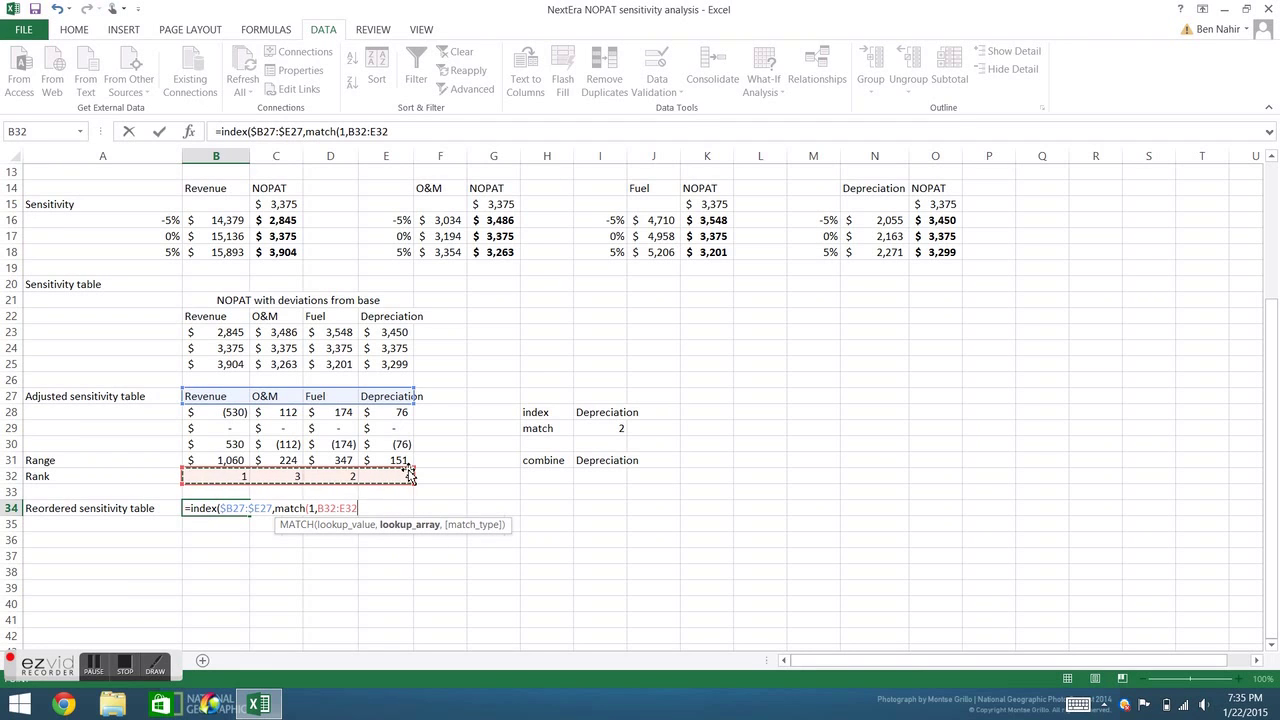
pyautogui.press('F4')
pyautogui.write(',0)')
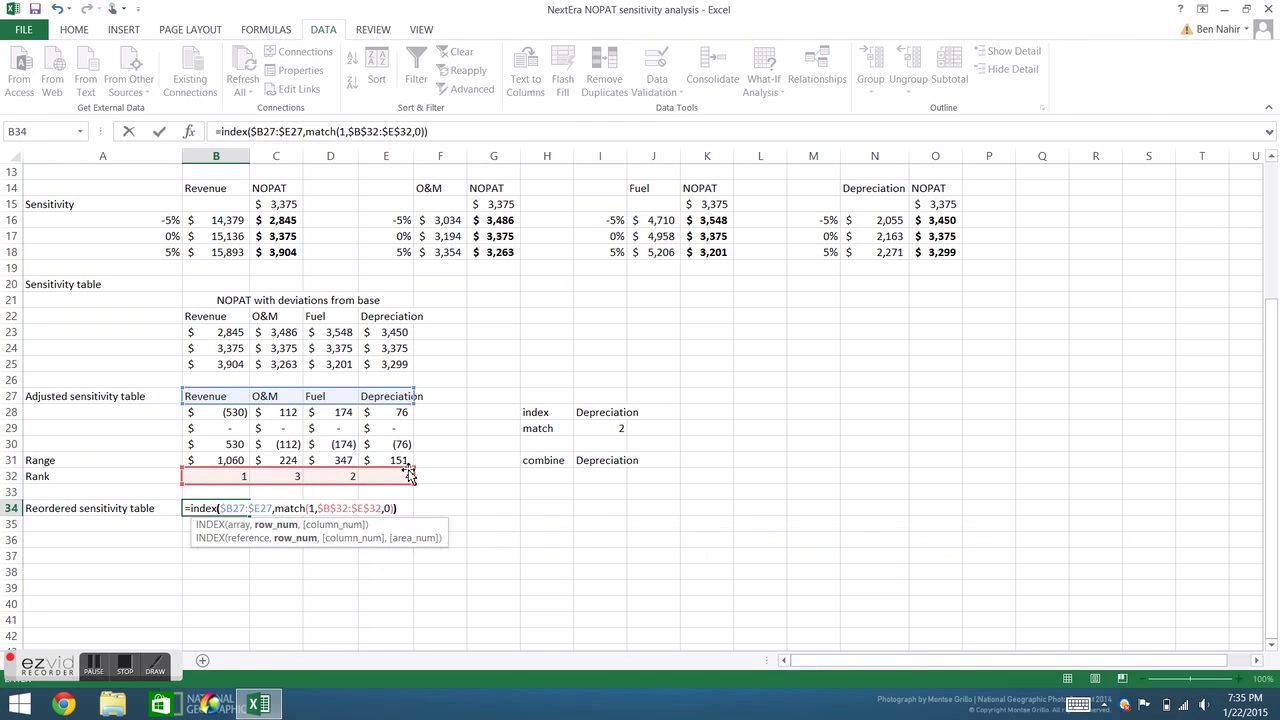
pyautogui.press('Return')
# - Start and discard two draft INDEX and MATCH formulas in C34
pyautogui.click(279, 509)
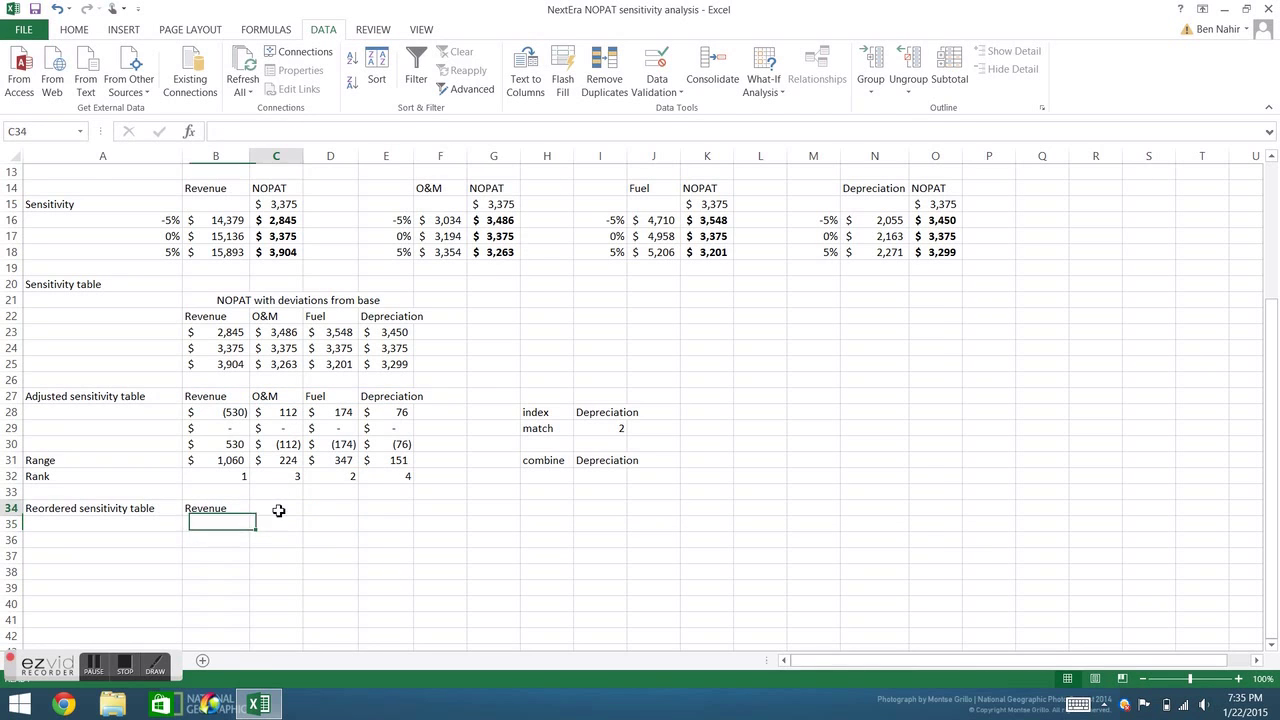
pyautogui.write('=index(')
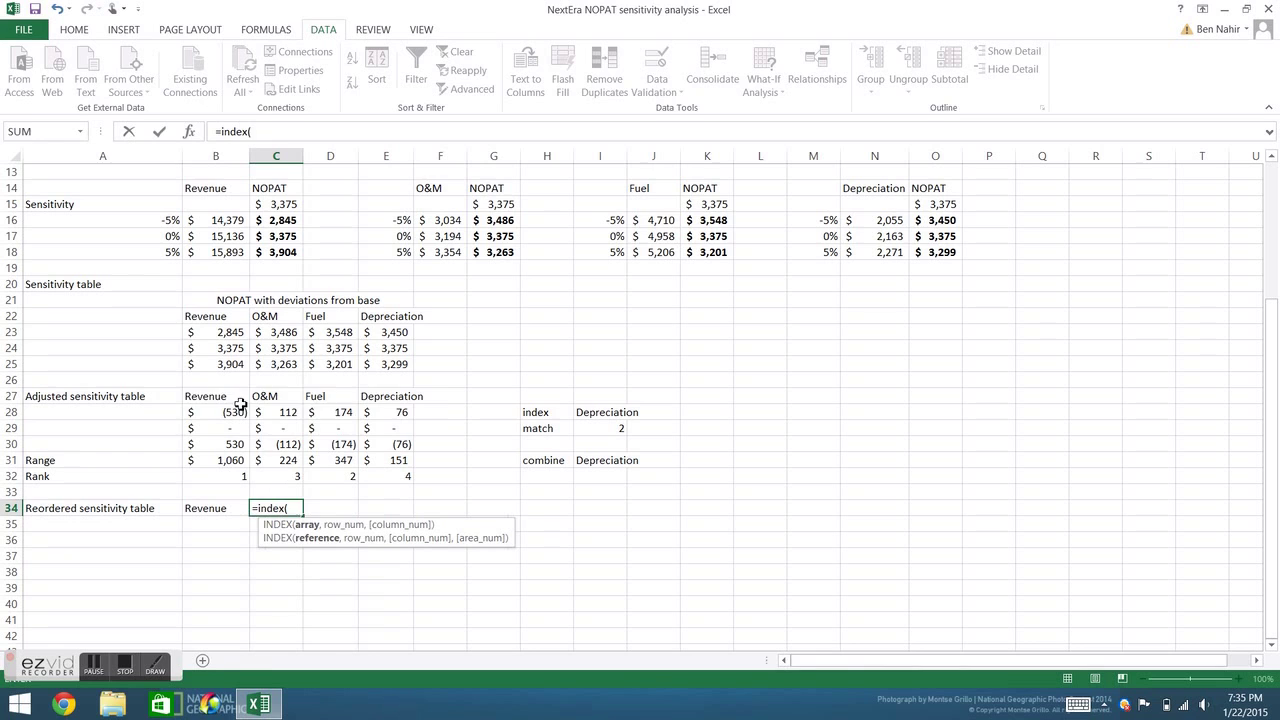
pyautogui.moveTo(240, 404); pyautogui.dragTo(402, 398)
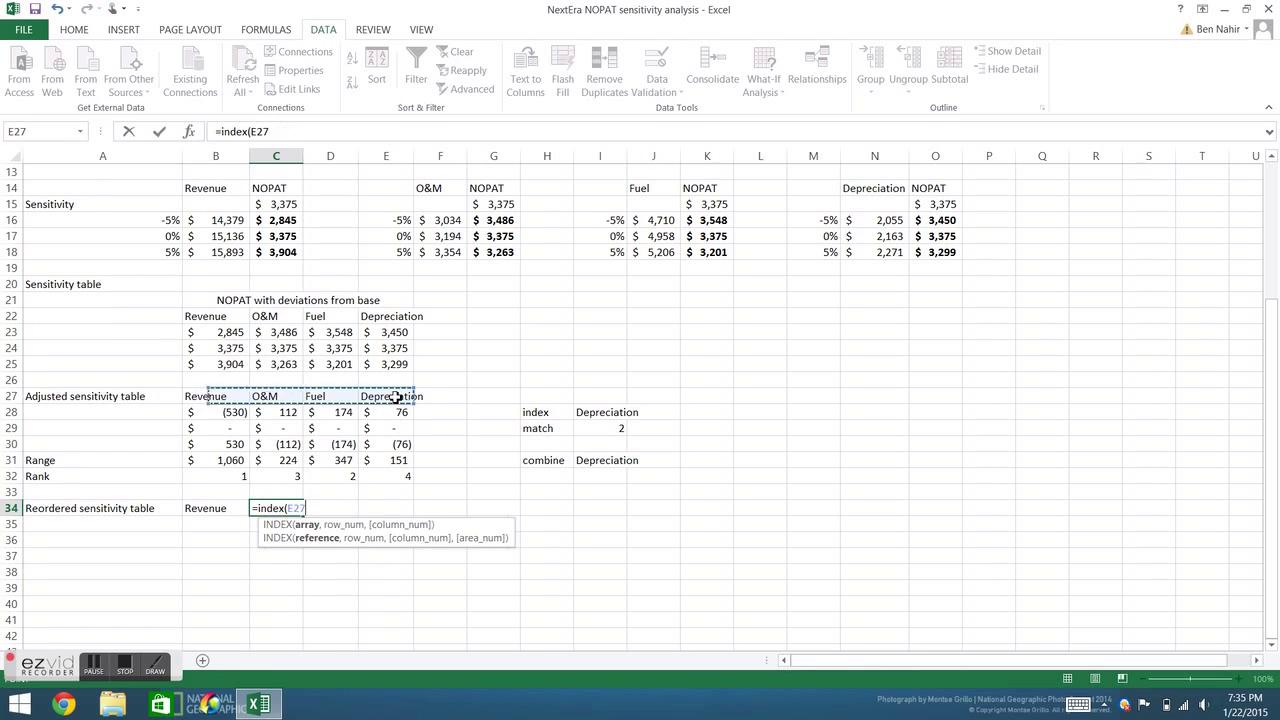
pyautogui.click(402, 398)
pyautogui.press('F4')
pyautogui.press('F4')
pyautogui.press('F4')
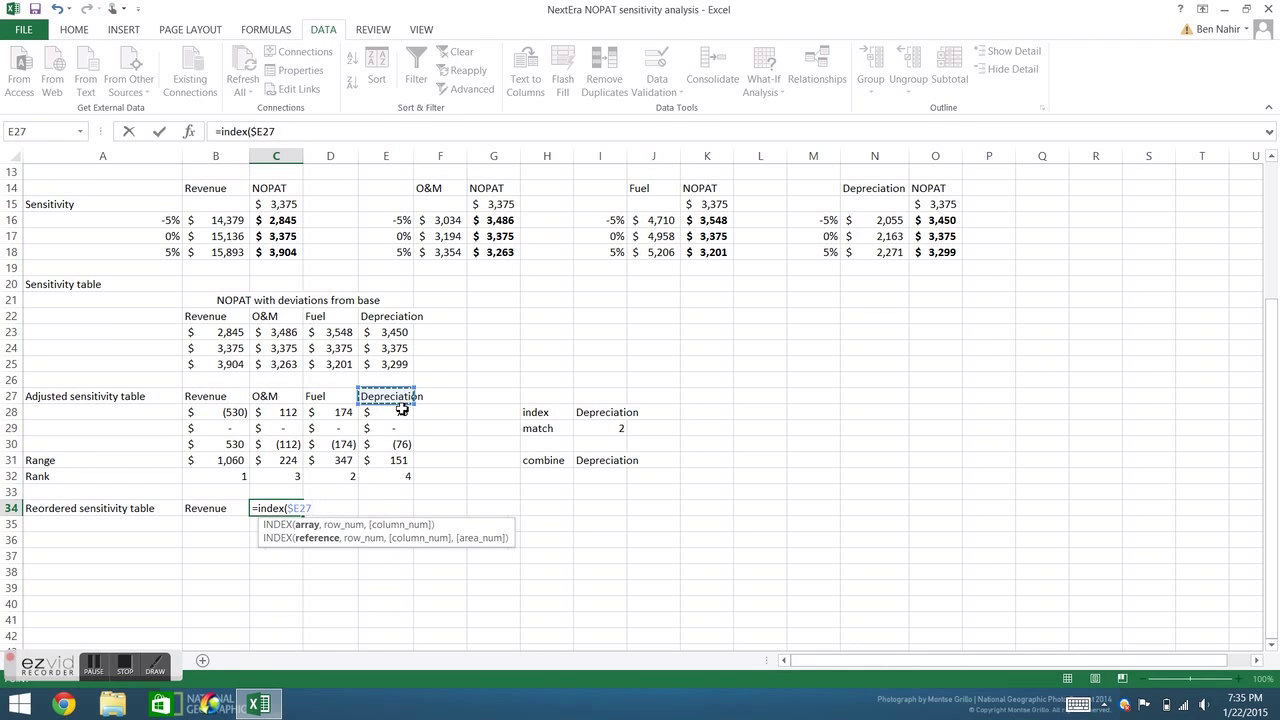
pyautogui.press('Escape')
pyautogui.write('=mat')
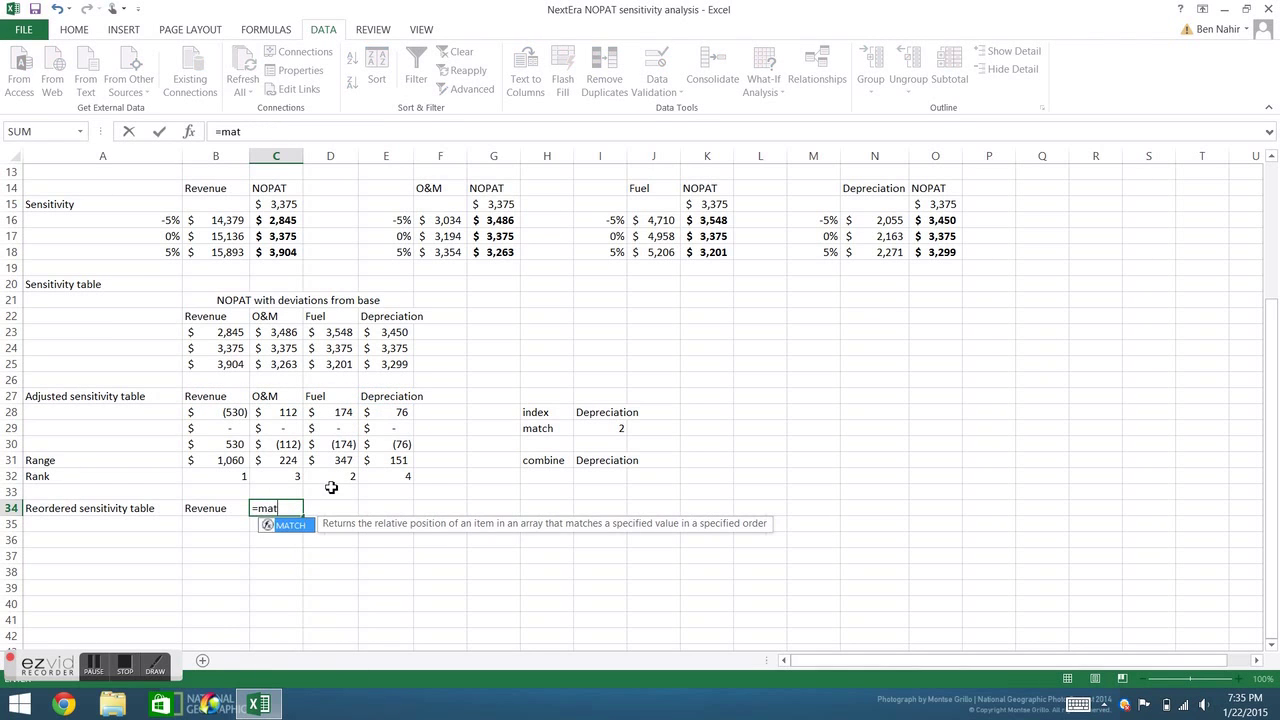
pyautogui.write('ch(')
pyautogui.moveTo(230, 400); pyautogui.dragTo(405, 397)
pyautogui.press('F4')
pyautogui.press('F4')
pyautogui.press('F4')
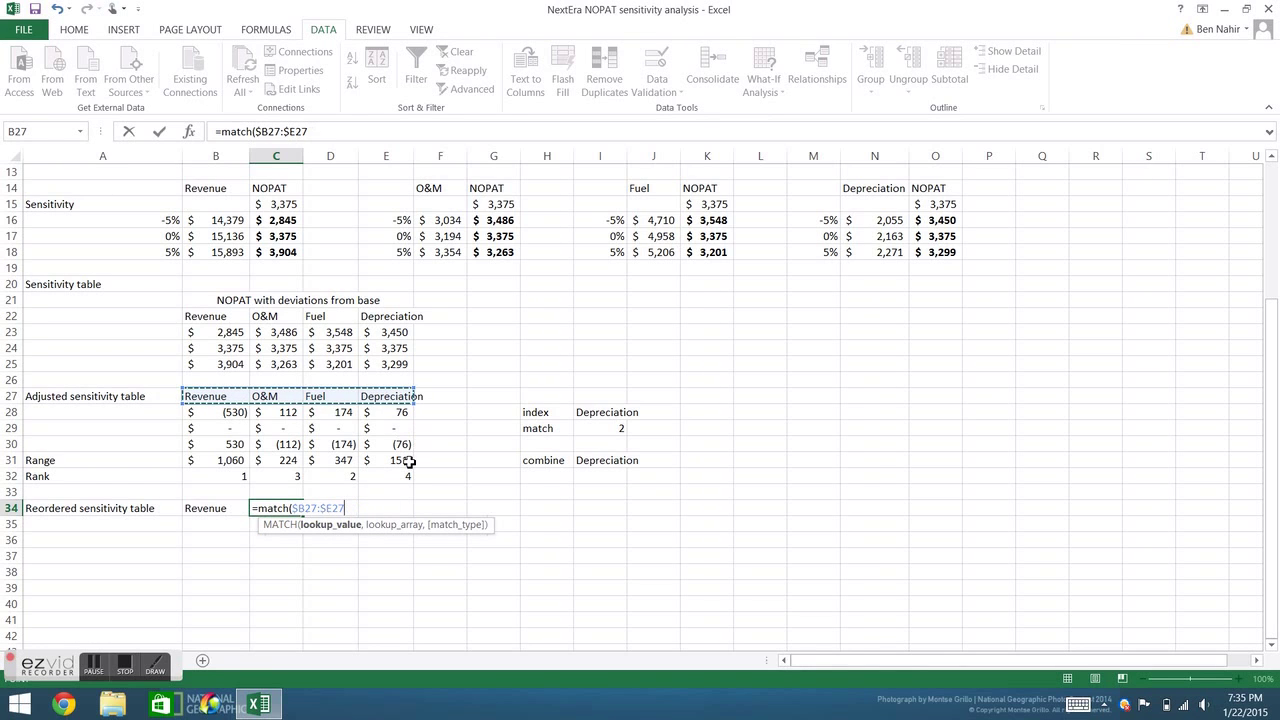
pyautogui.write(',in')
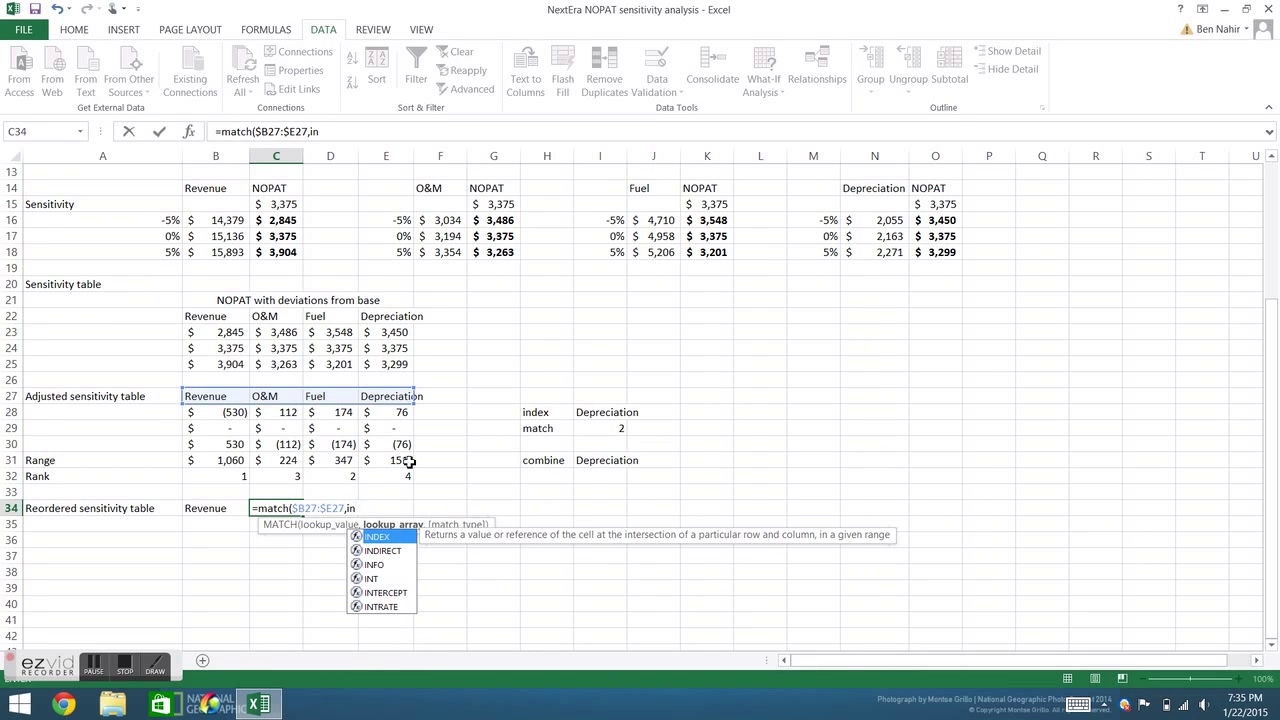
pyautogui.press('Escape')
pyautogui.press('Escape')
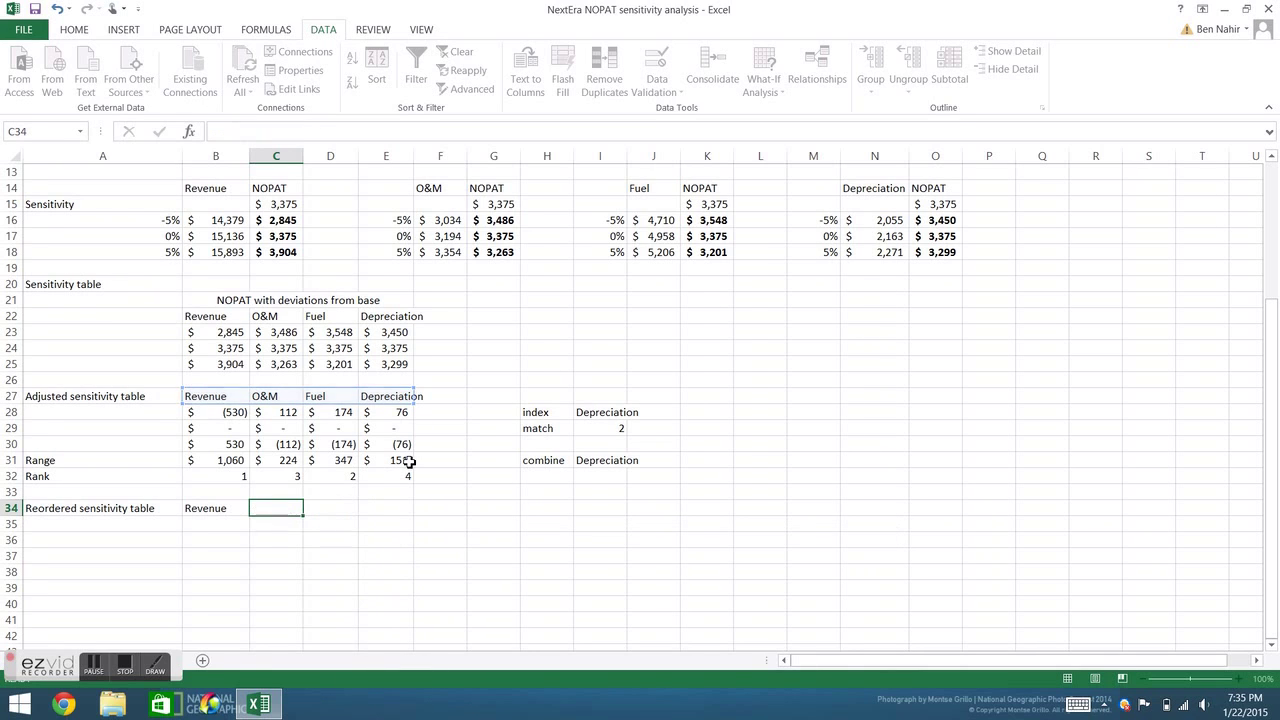
# - Enter =INDEX($B$27:$E$27,MATCH(2,$B$32:$E$32,0)) in C34 so it shows Fuel
pyautogui.write('=index(')
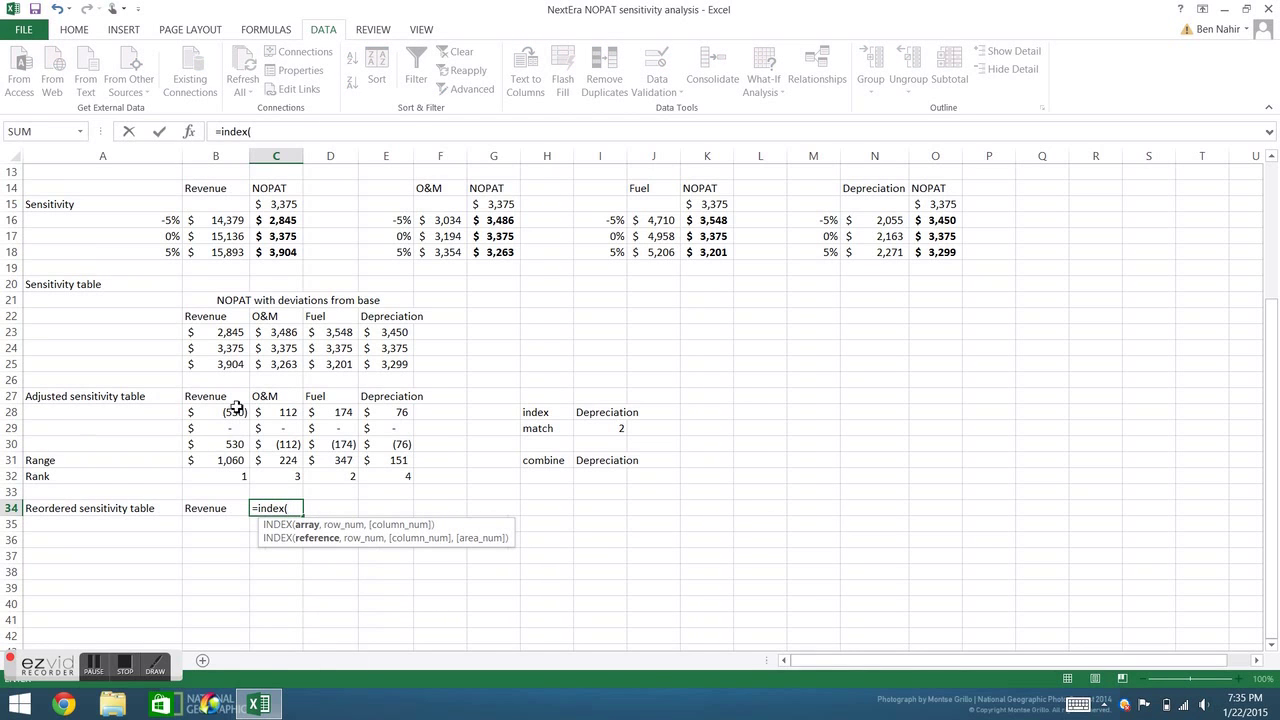
pyautogui.moveTo(236, 404); pyautogui.dragTo(408, 400)
pyautogui.press('F4')
pyautogui.press('F4')
pyautogui.press('F4')
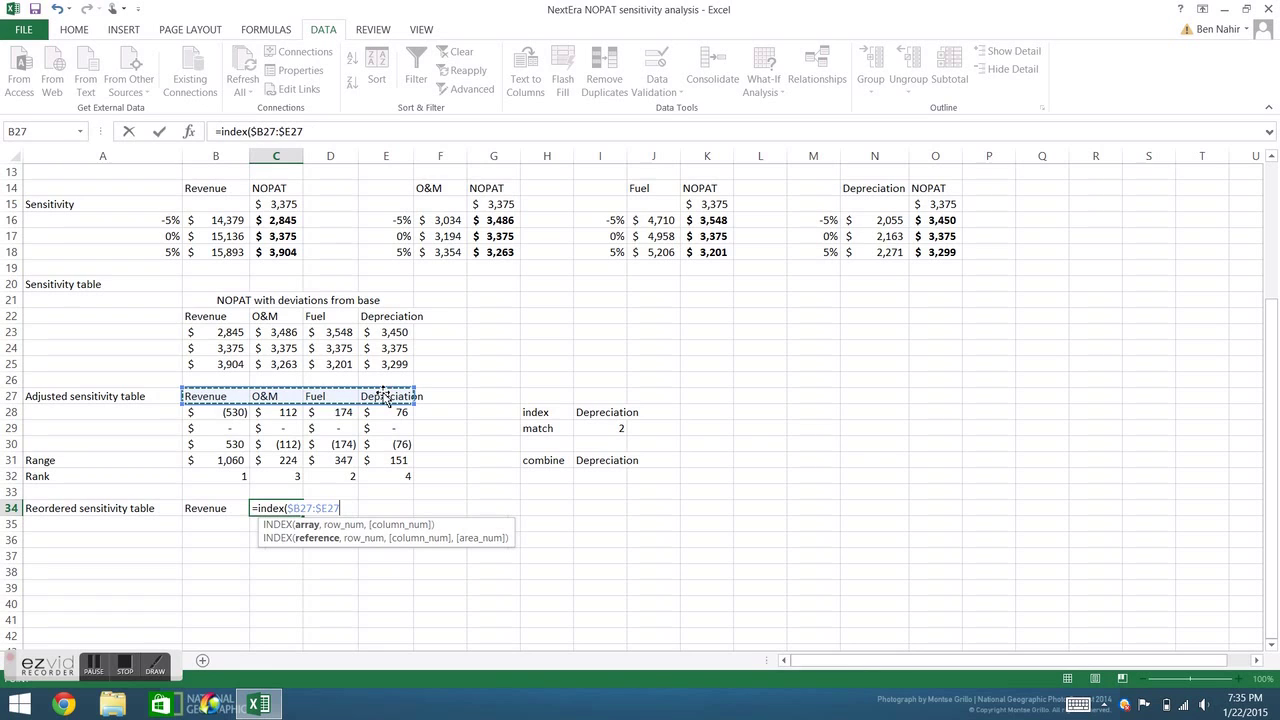
pyautogui.write(',match(')
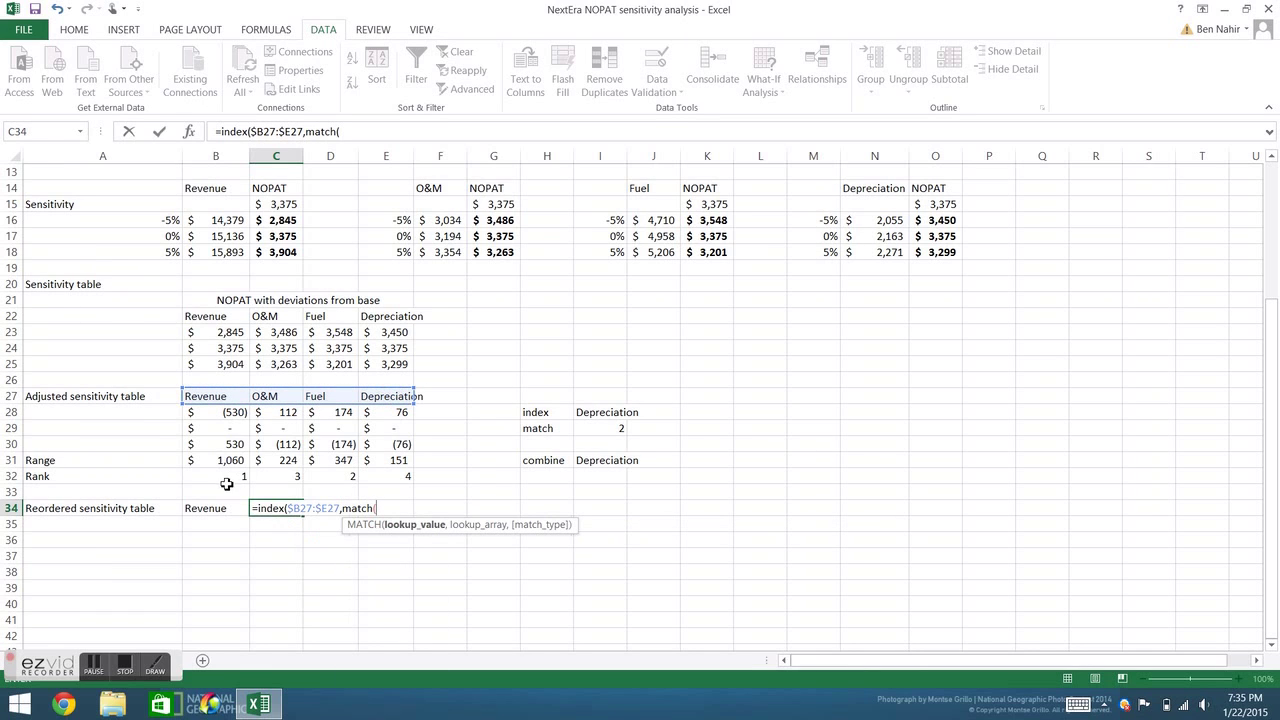
pyautogui.write('2,')
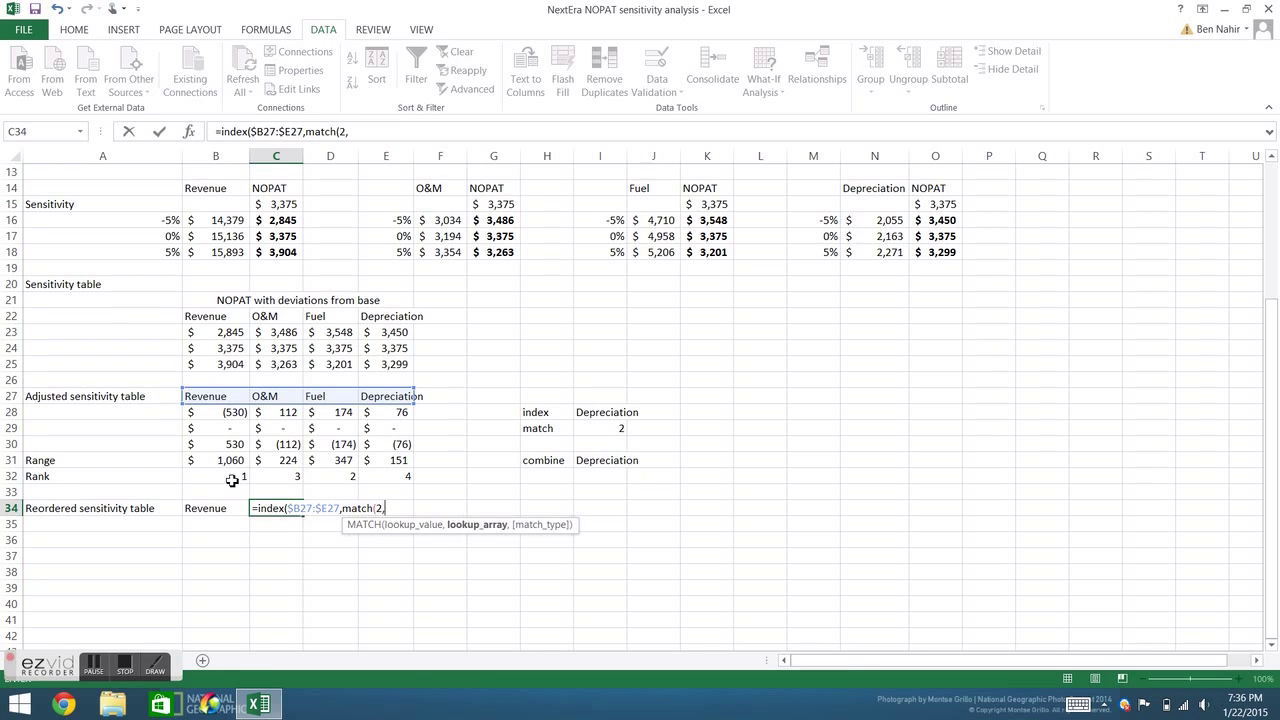
pyautogui.moveTo(232, 481); pyautogui.dragTo(404, 476)
pyautogui.press('F4')
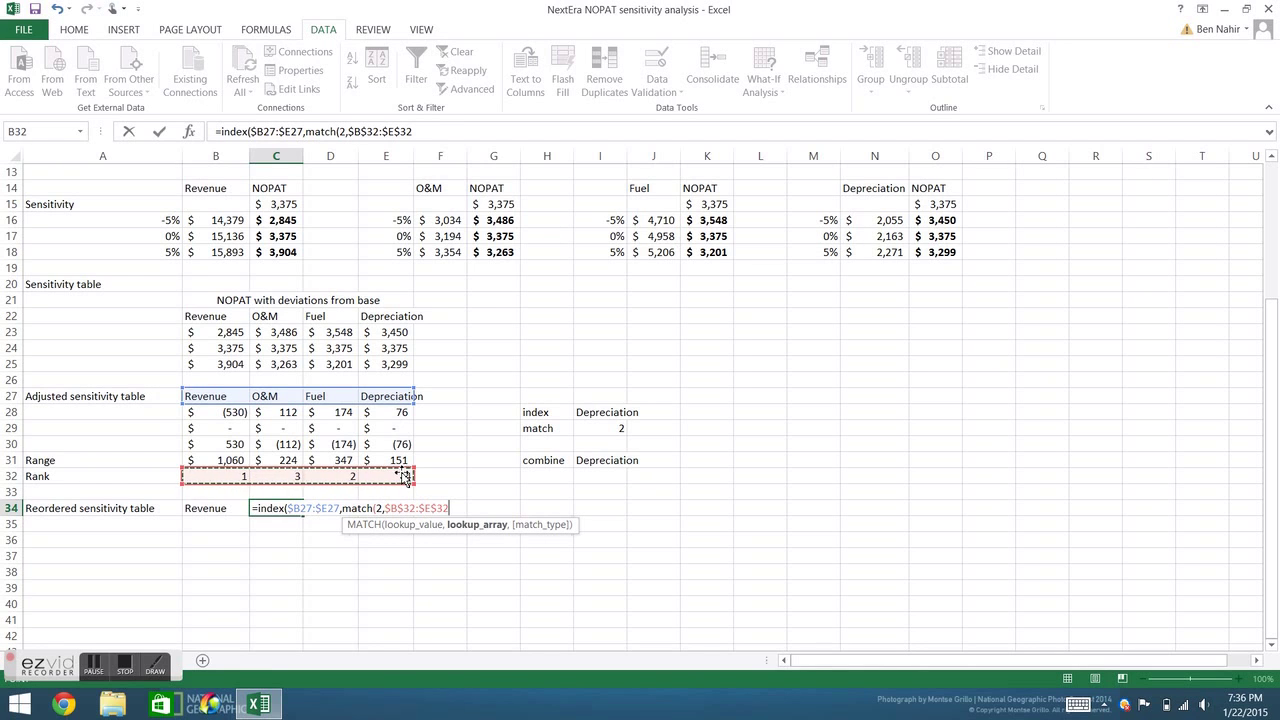
pyautogui.write(',0)')
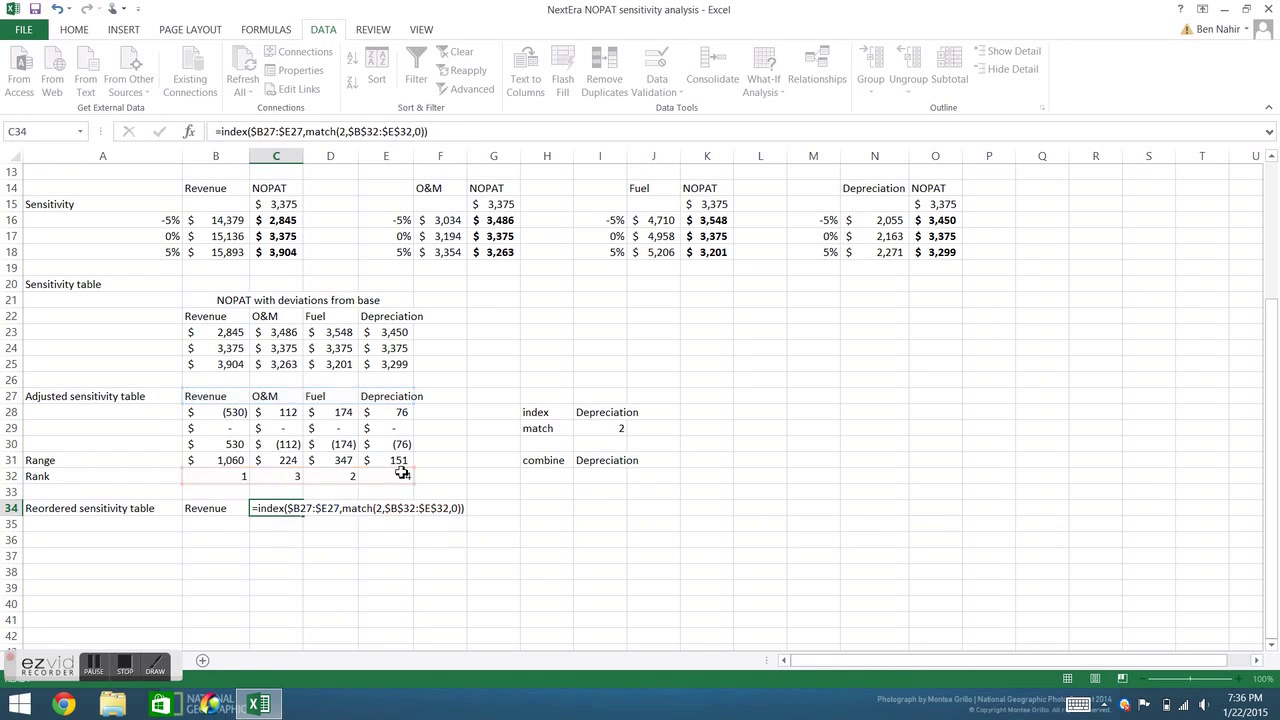
pyautogui.press('Return')
# - Copy the header lookup to E34 with ranks 3 and 4 (O&M, Depreciation), then fill B34:E37 down
pyautogui.click(290, 510)
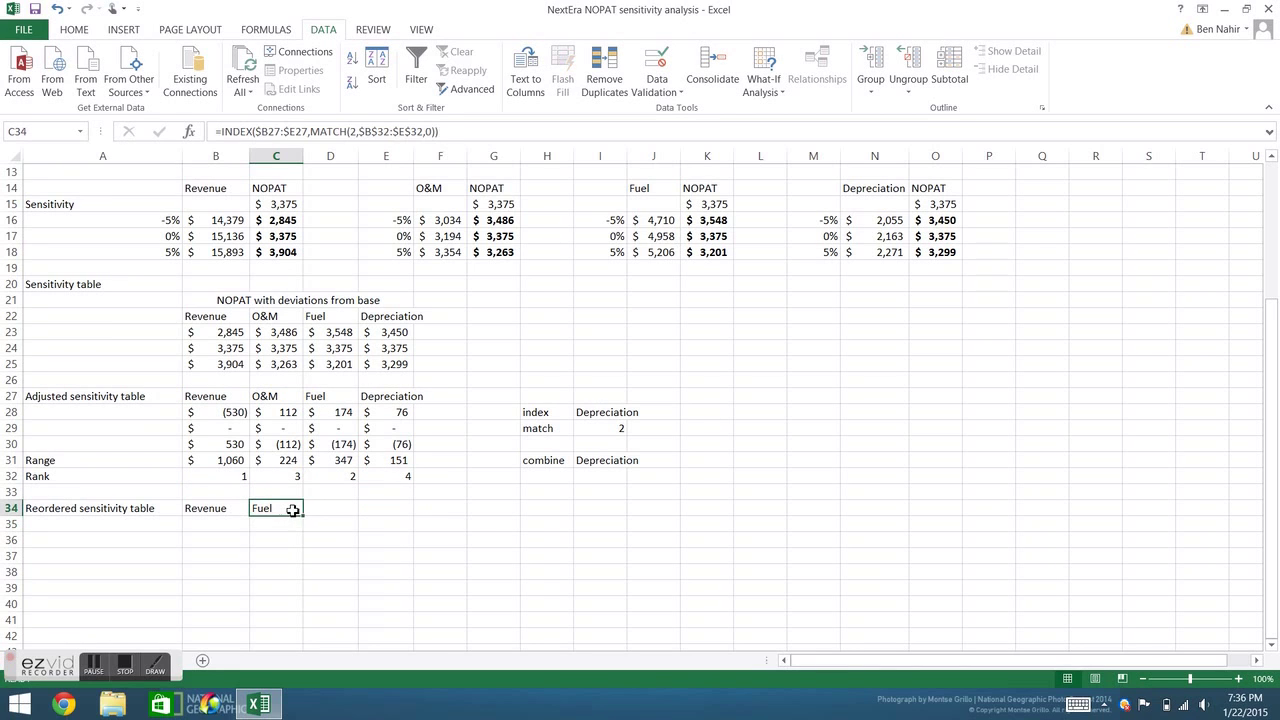
pyautogui.moveTo(302, 515); pyautogui.dragTo(409, 508)
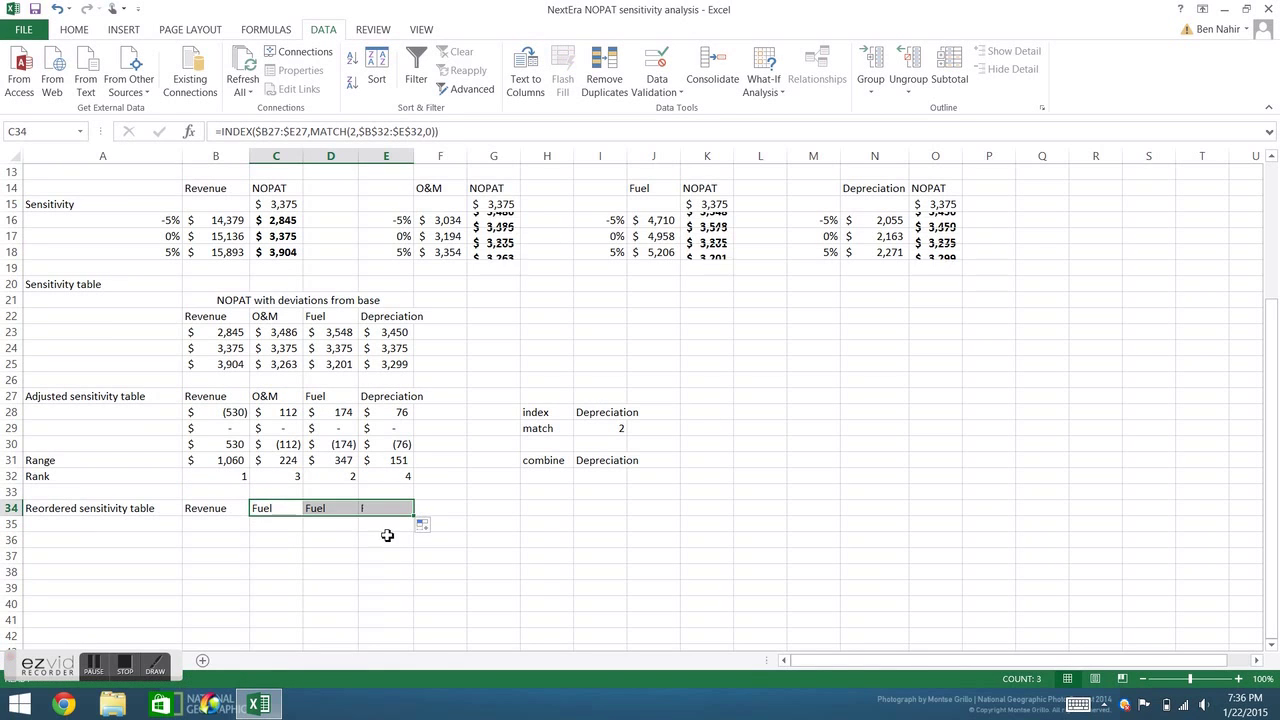
pyautogui.click(347, 510)
pyautogui.click(353, 133)
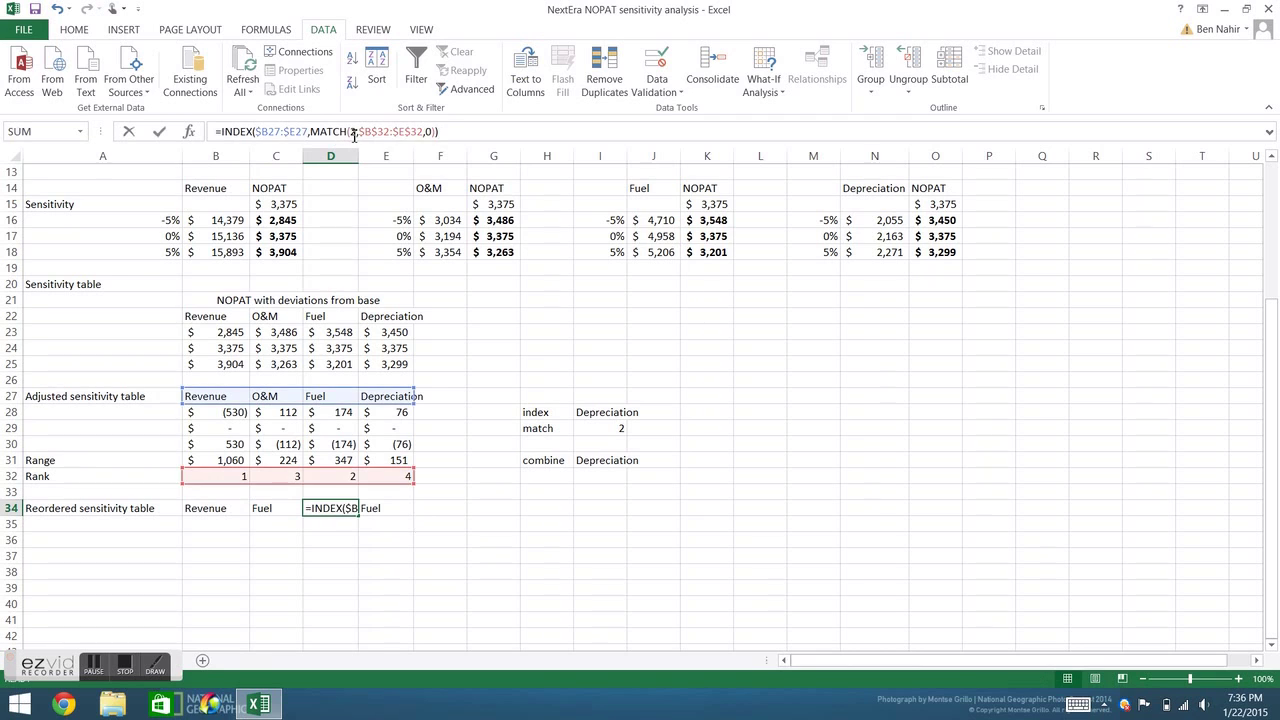
pyautogui.press('BackSpace')
pyautogui.write('3')
pyautogui.press('Tab')
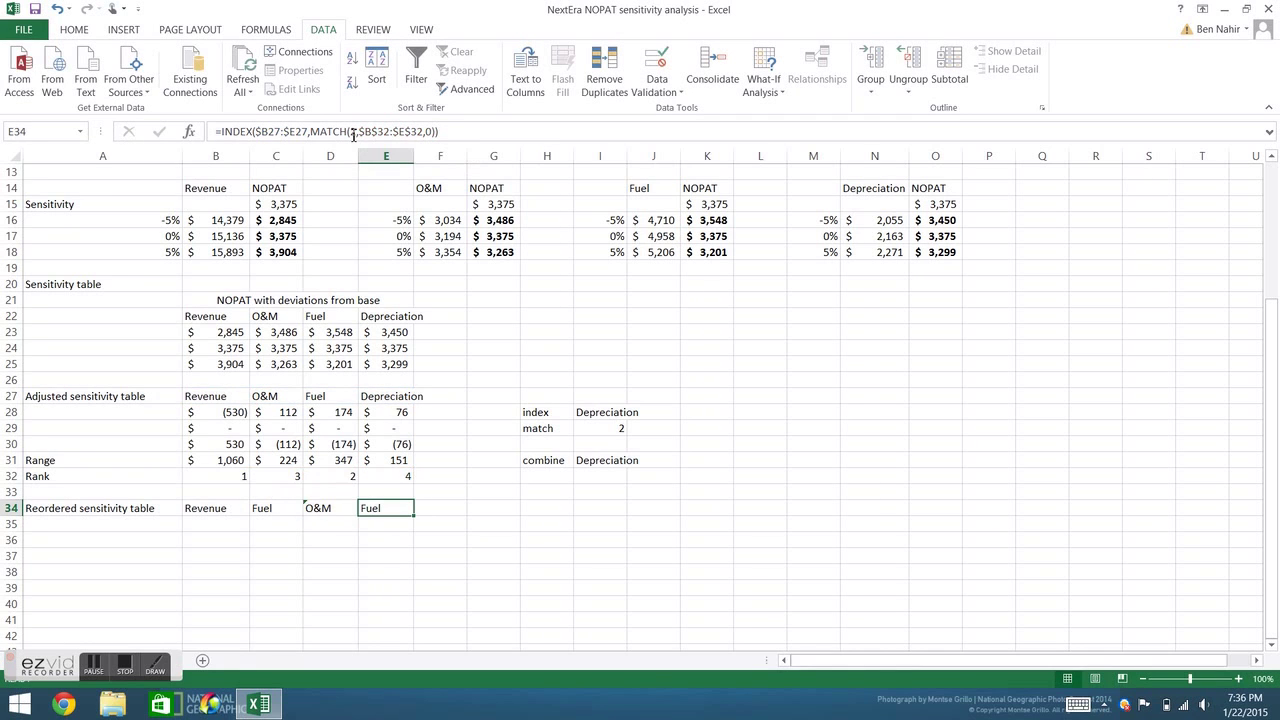
pyautogui.click(355, 133)
pyautogui.press('BackSpace')
pyautogui.write('4')
pyautogui.press('Return')
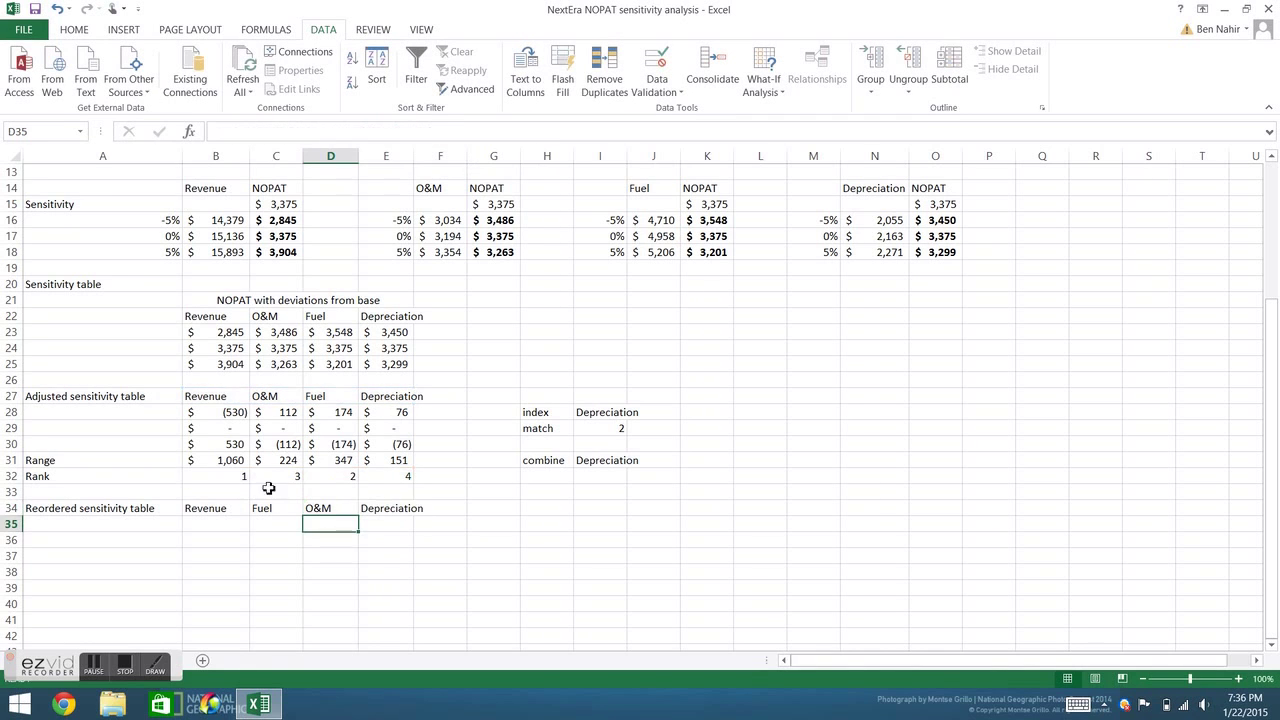
pyautogui.moveTo(215, 508); pyautogui.dragTo(373, 566)
pyautogui.hotkey('ctrl', 'd')
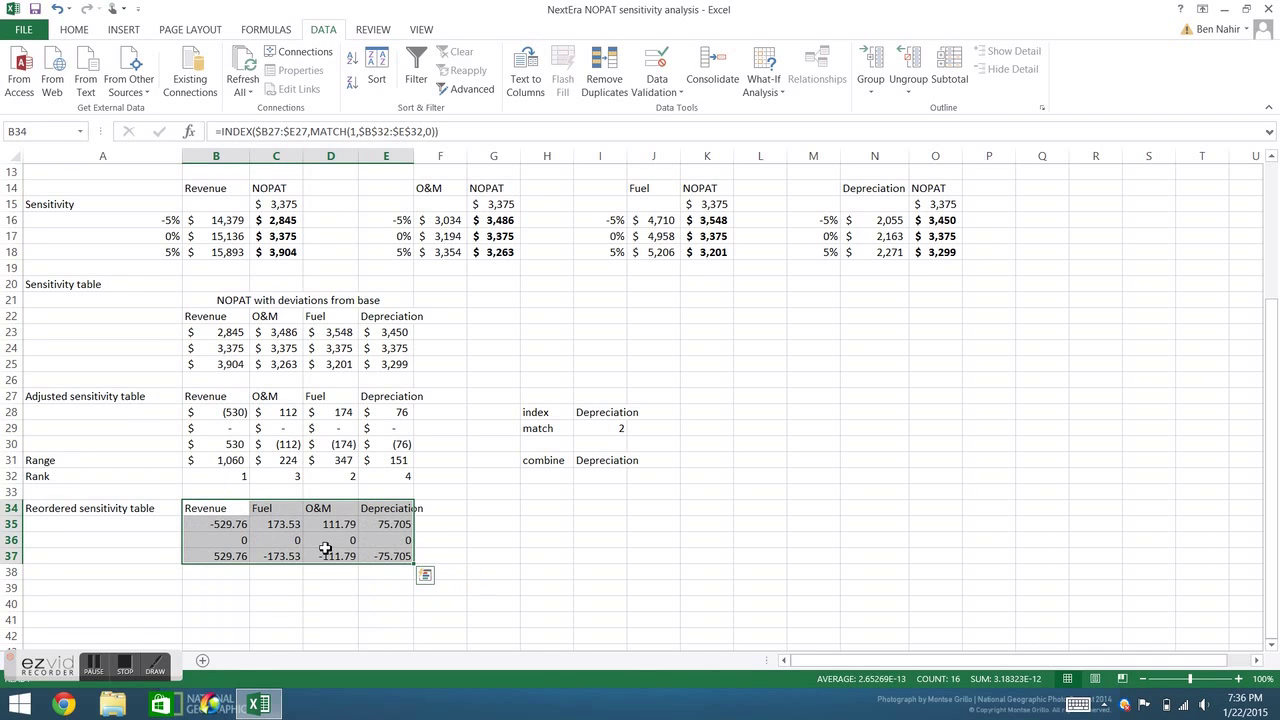
# - Format B35:E37 as Accounting with no decimal places
pyautogui.moveTo(225, 526); pyautogui.dragTo(380, 554)
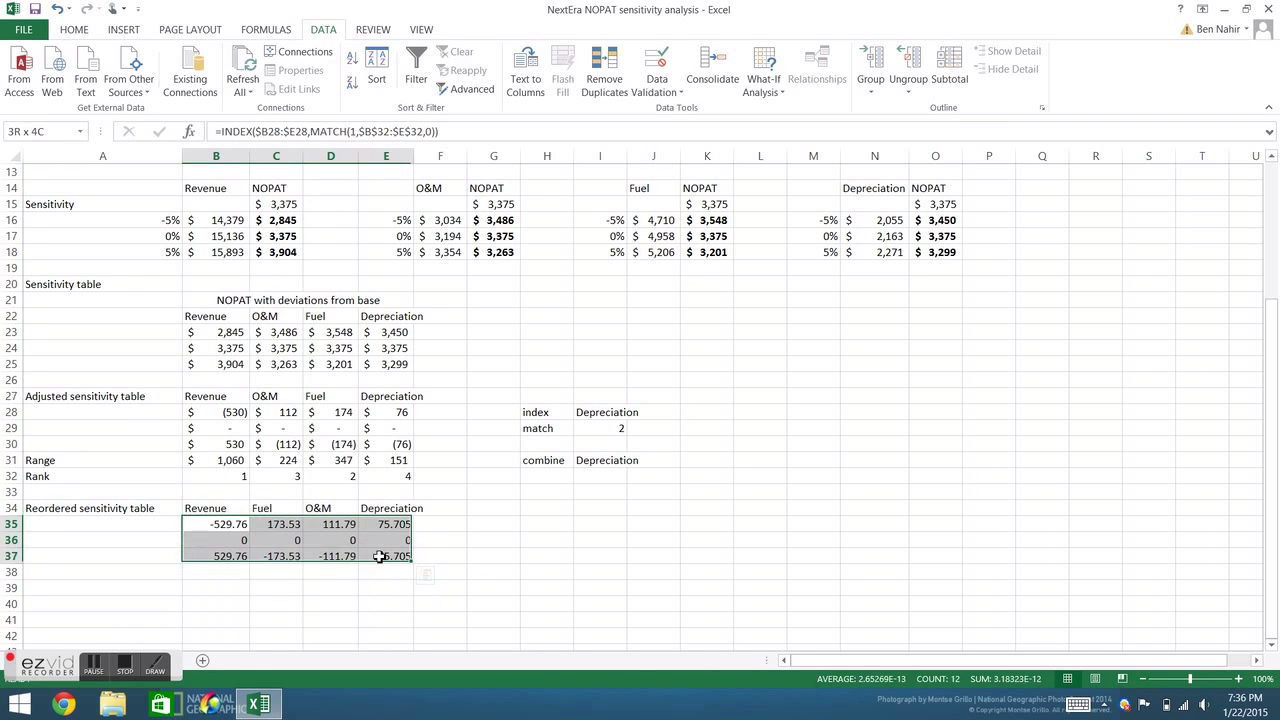
pyautogui.click(70, 30)
pyautogui.click(500, 82)
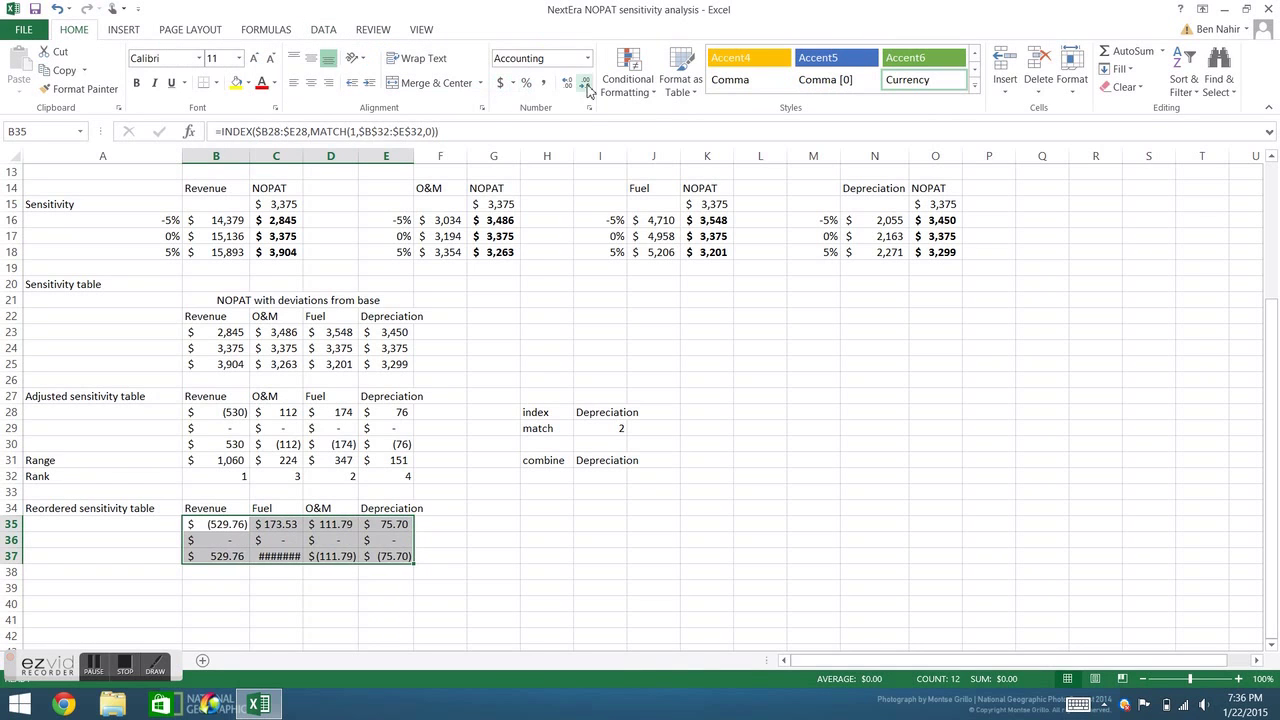
pyautogui.click(585, 83)
pyautogui.click(585, 83)
# - Clear the helper labels and formulas in H27:I32
pyautogui.click(548, 478)
pyautogui.moveTo(545, 396); pyautogui.dragTo(617, 476)
pyautogui.press('Delete')
pyautogui.click(476, 507)
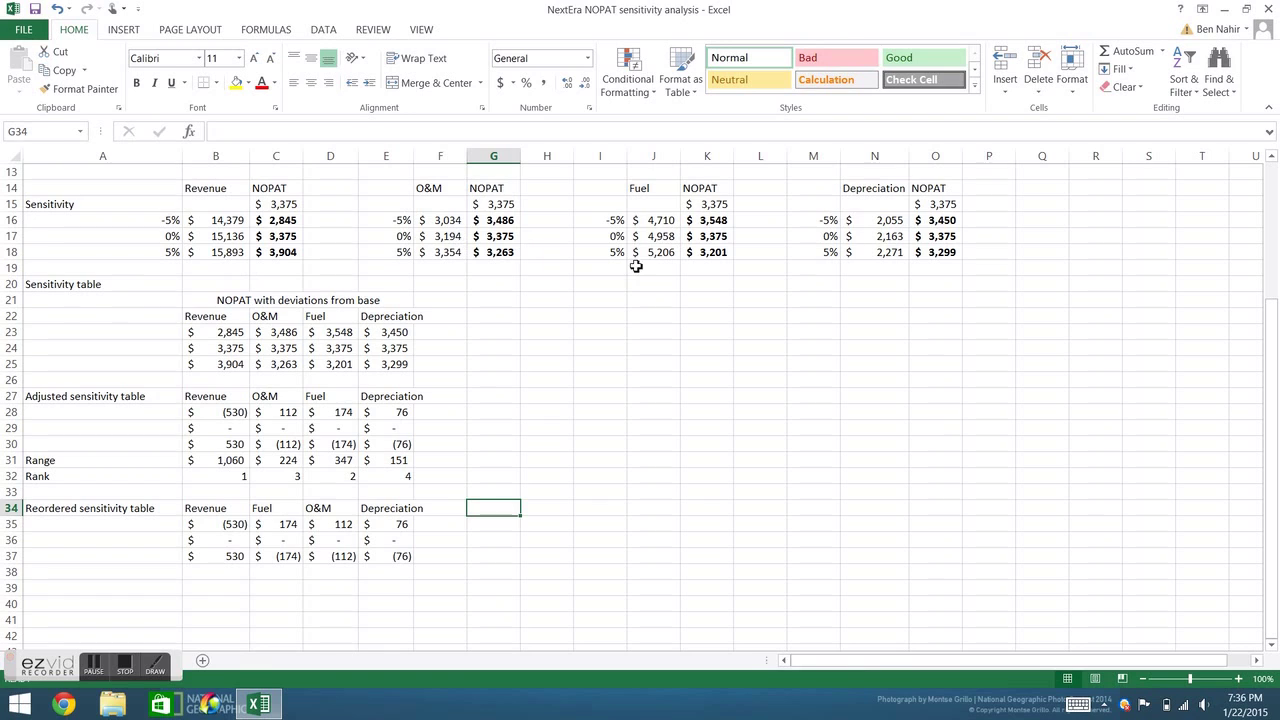
pyautogui.click(596, 251)
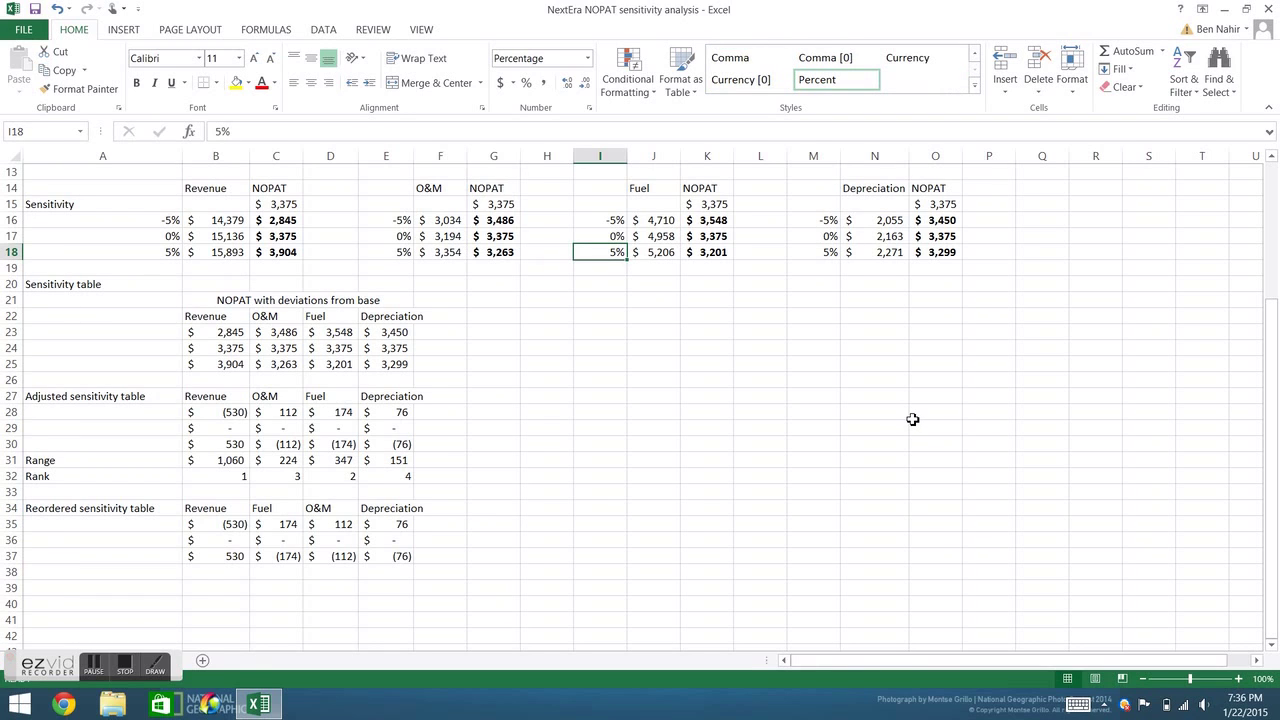
pyautogui.write('50')
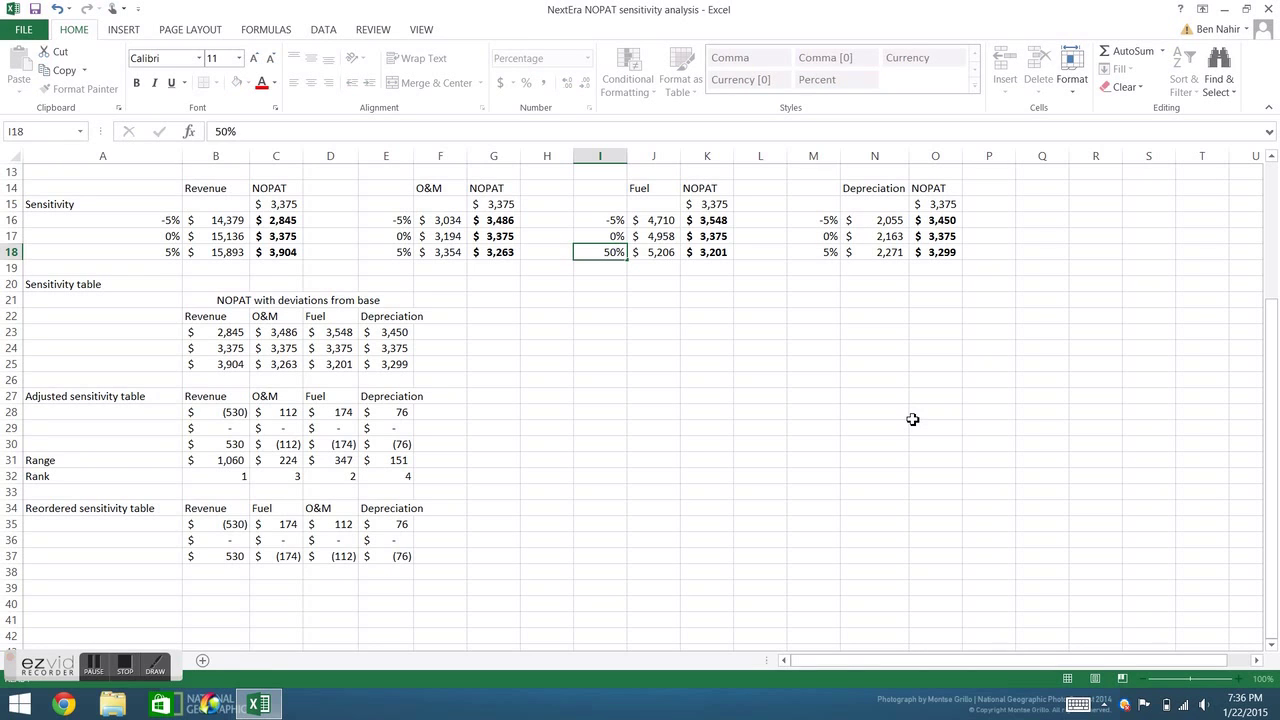
pyautogui.press('Return')
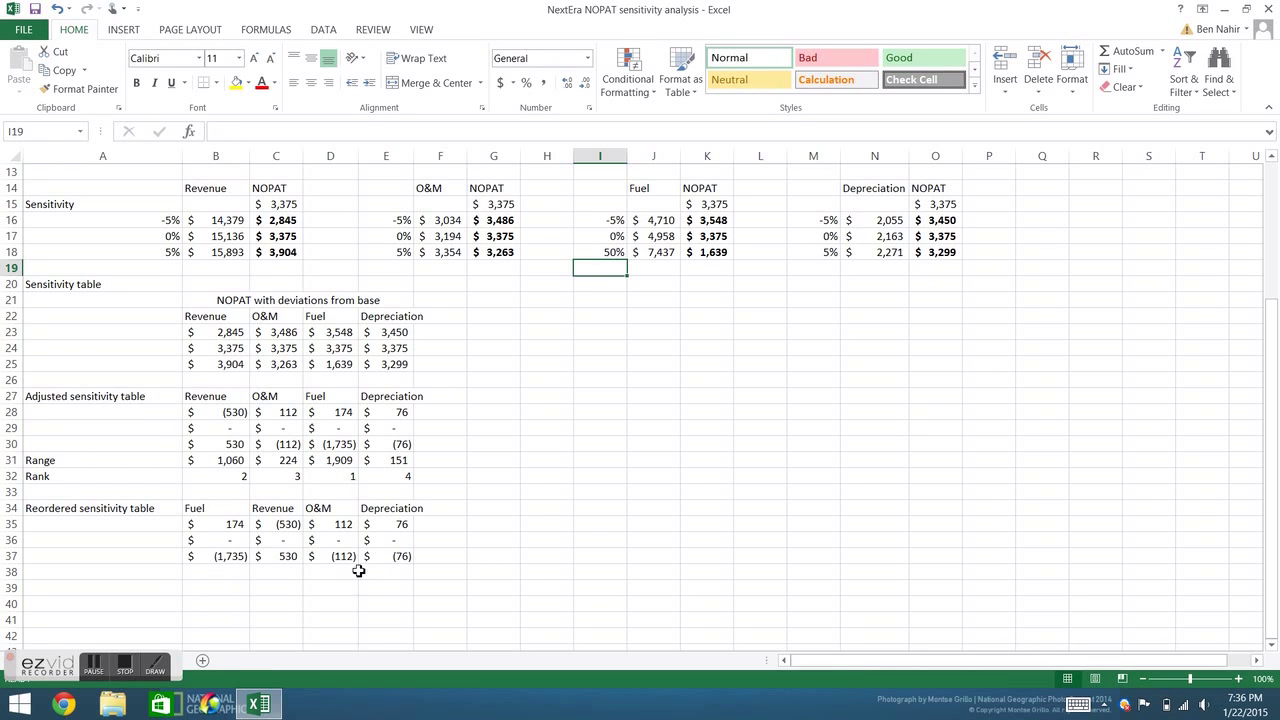
pyautogui.press('Up')
pyautogui.write('5')
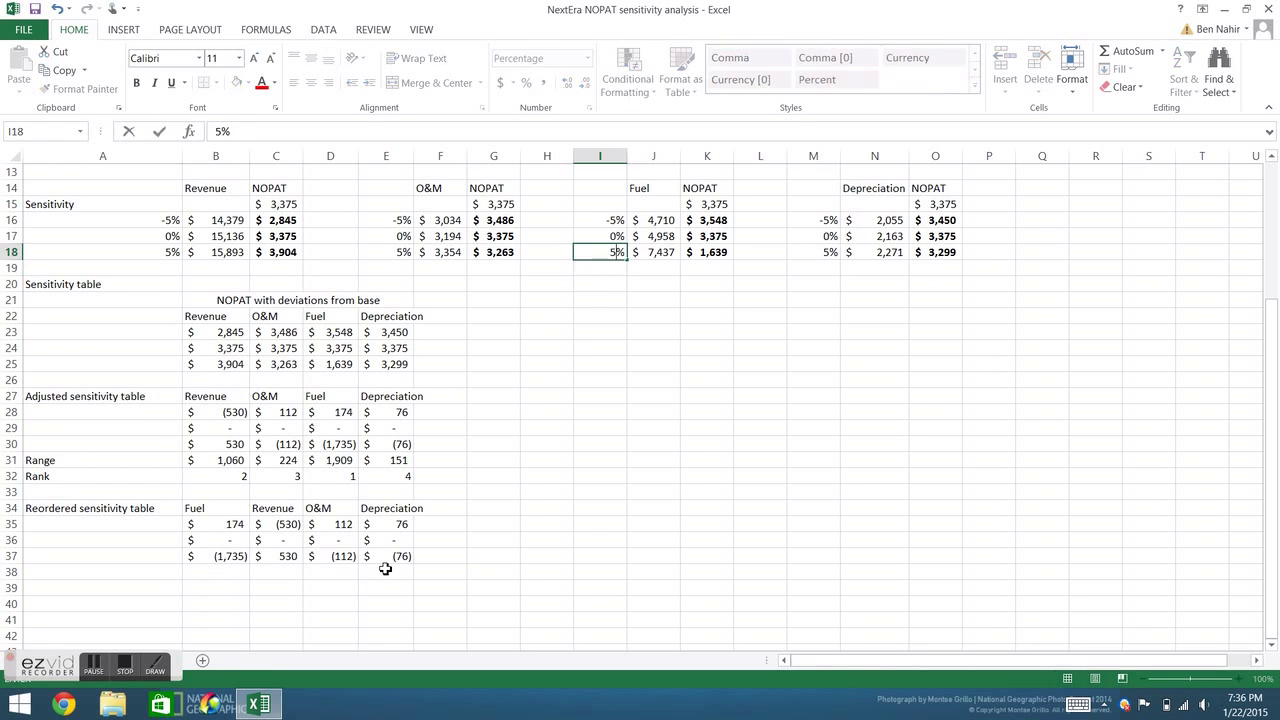
pyautogui.press('Return')
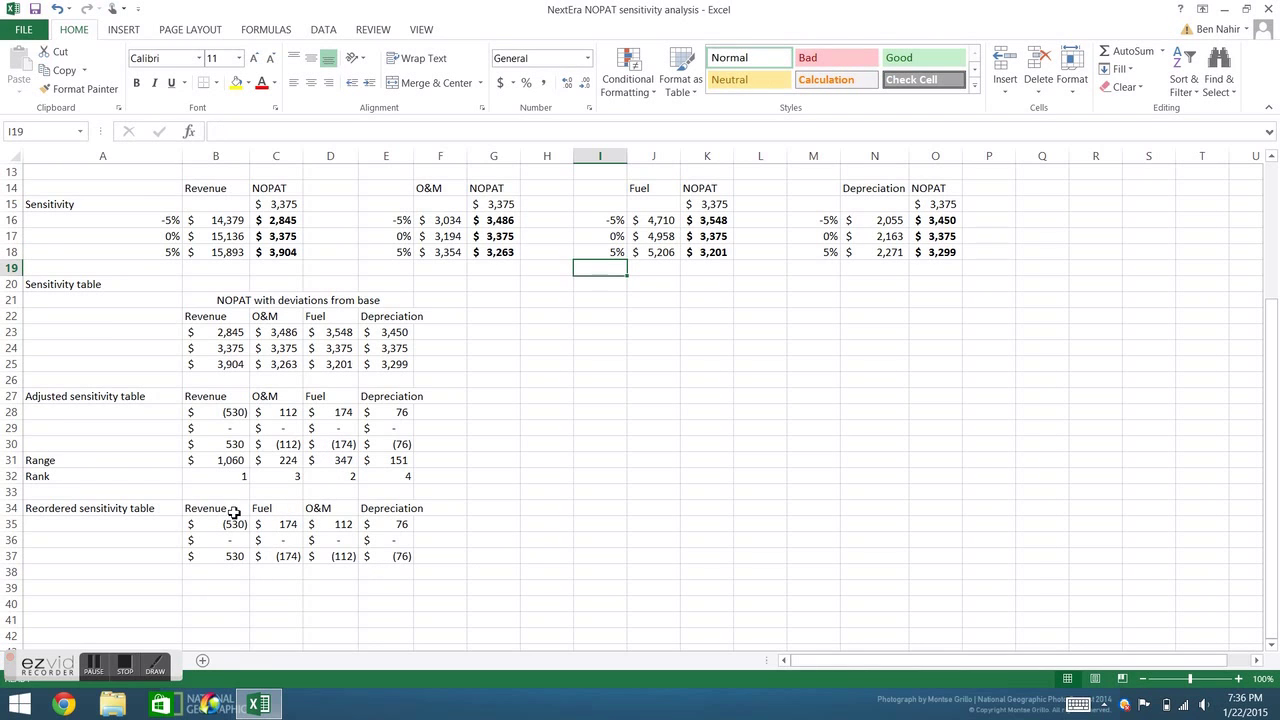
# - Insert a clustered bar chart from the reordered sensitivity table B34:E37
pyautogui.moveTo(195, 508); pyautogui.dragTo(390, 556)
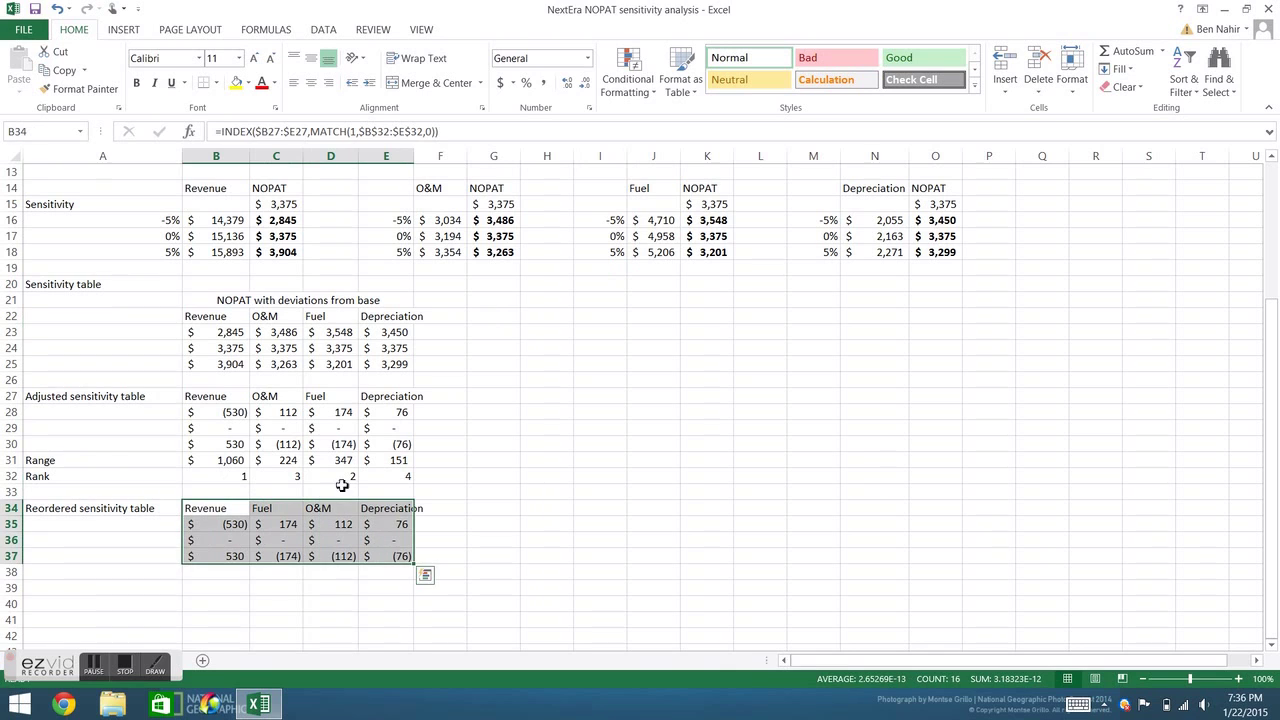
pyautogui.click(135, 37)
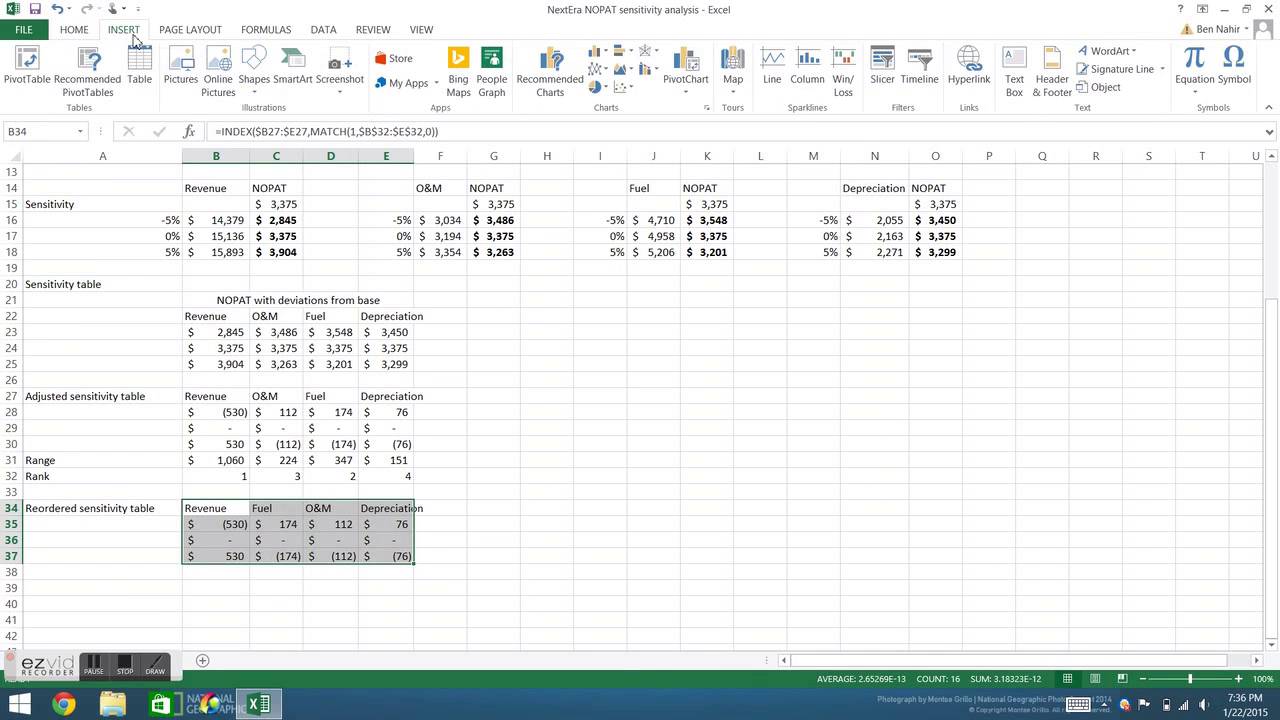
pyautogui.click(622, 55)
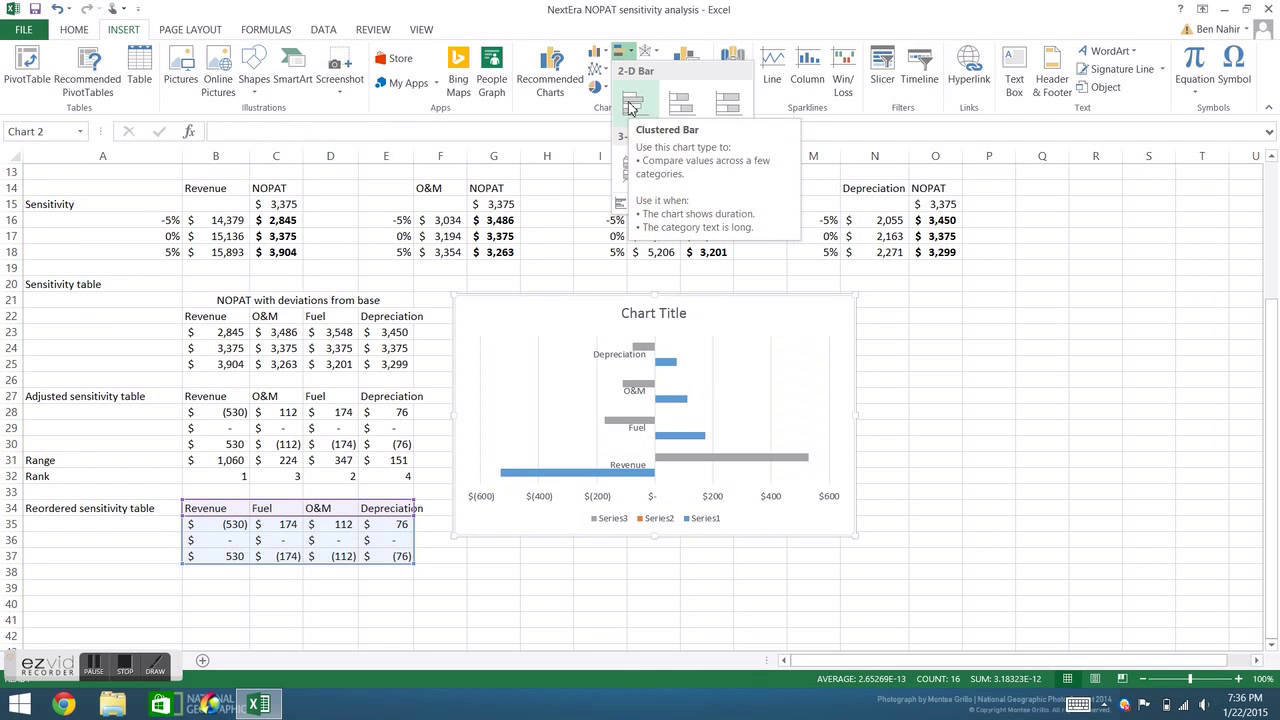
pyautogui.click(630, 108)
# - Title the chart 'Tornado Chart' and delete its legend and vertical gridlines
pyautogui.click(663, 316)
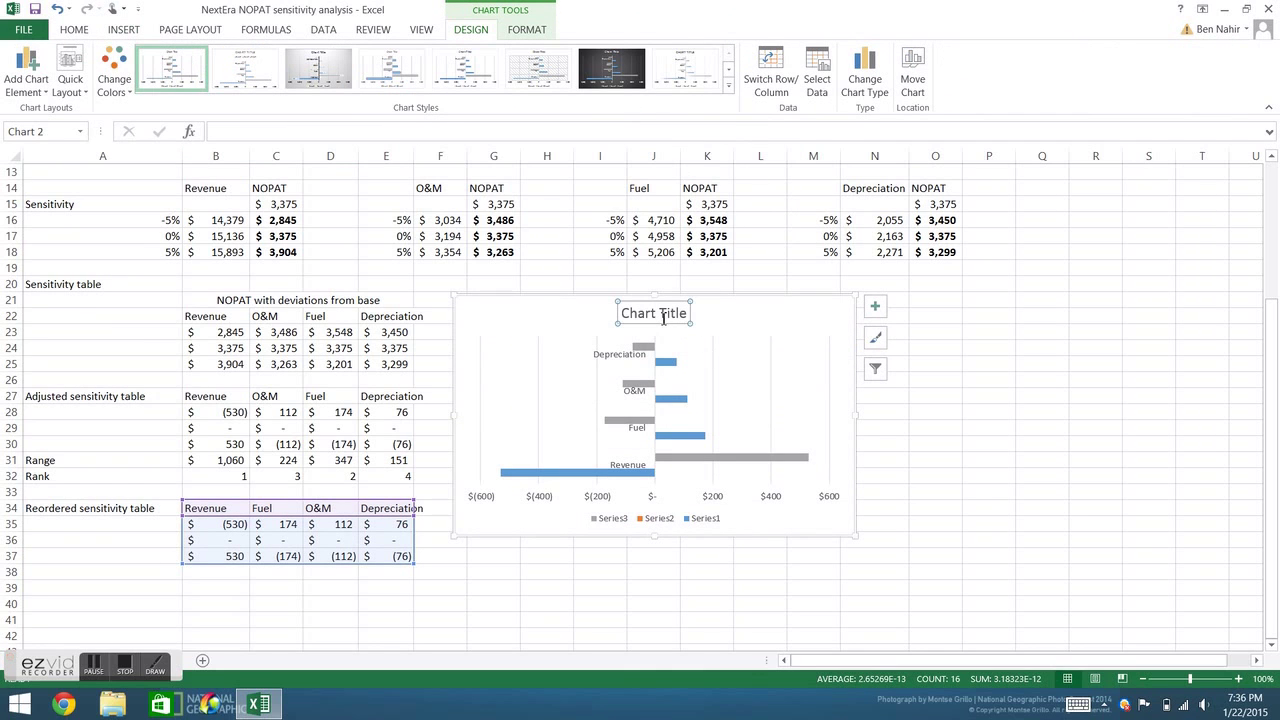
pyautogui.write('Tornado C')
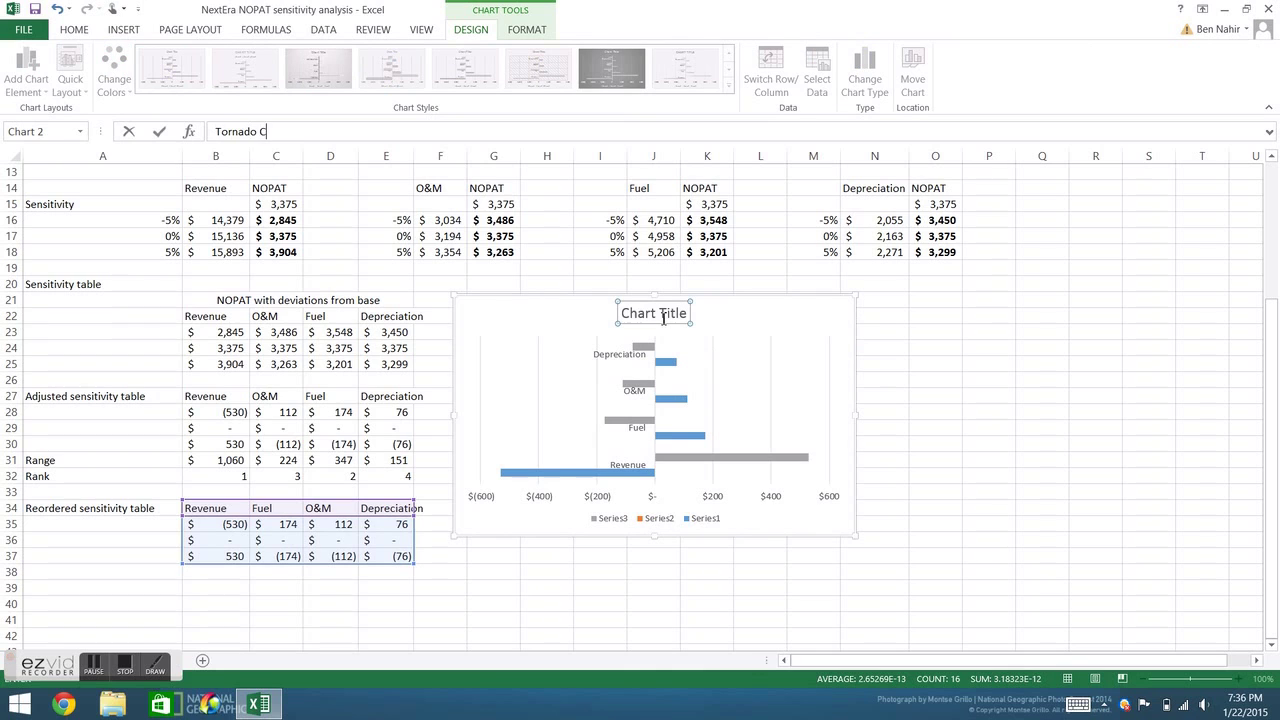
pyautogui.write('hart')
pyautogui.press('Return')
pyautogui.click(651, 522)
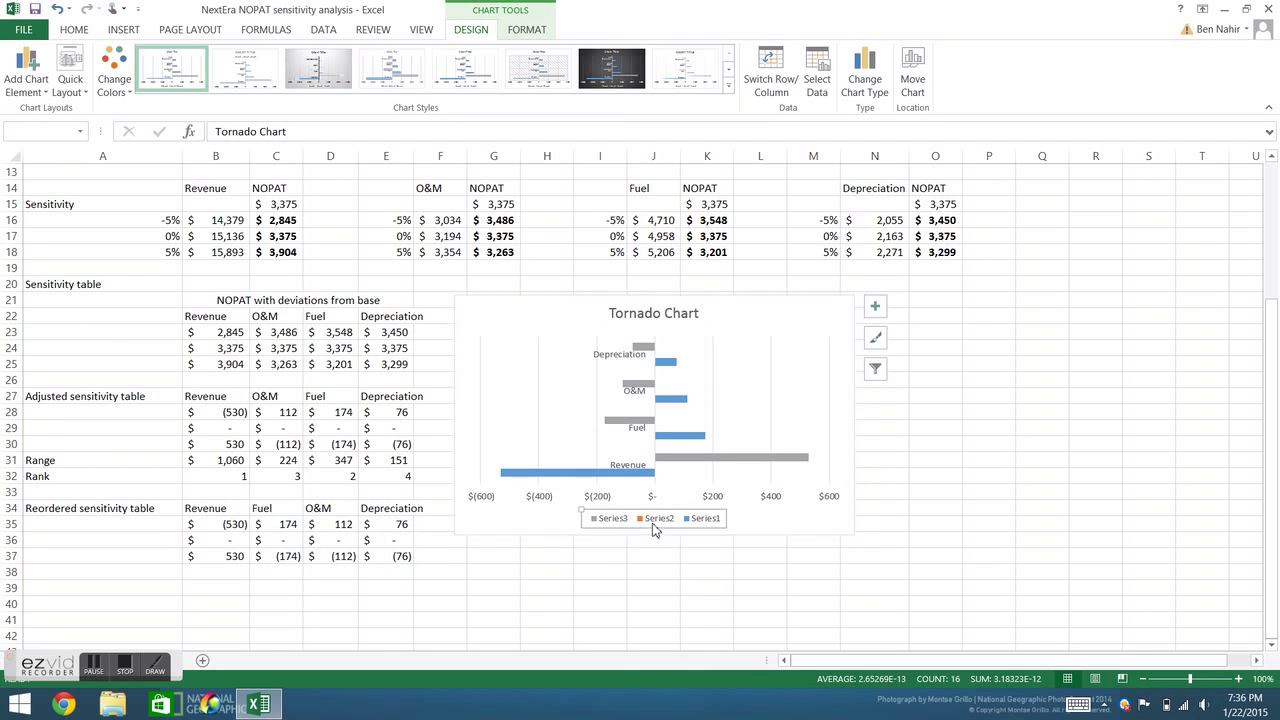
pyautogui.press('Delete')
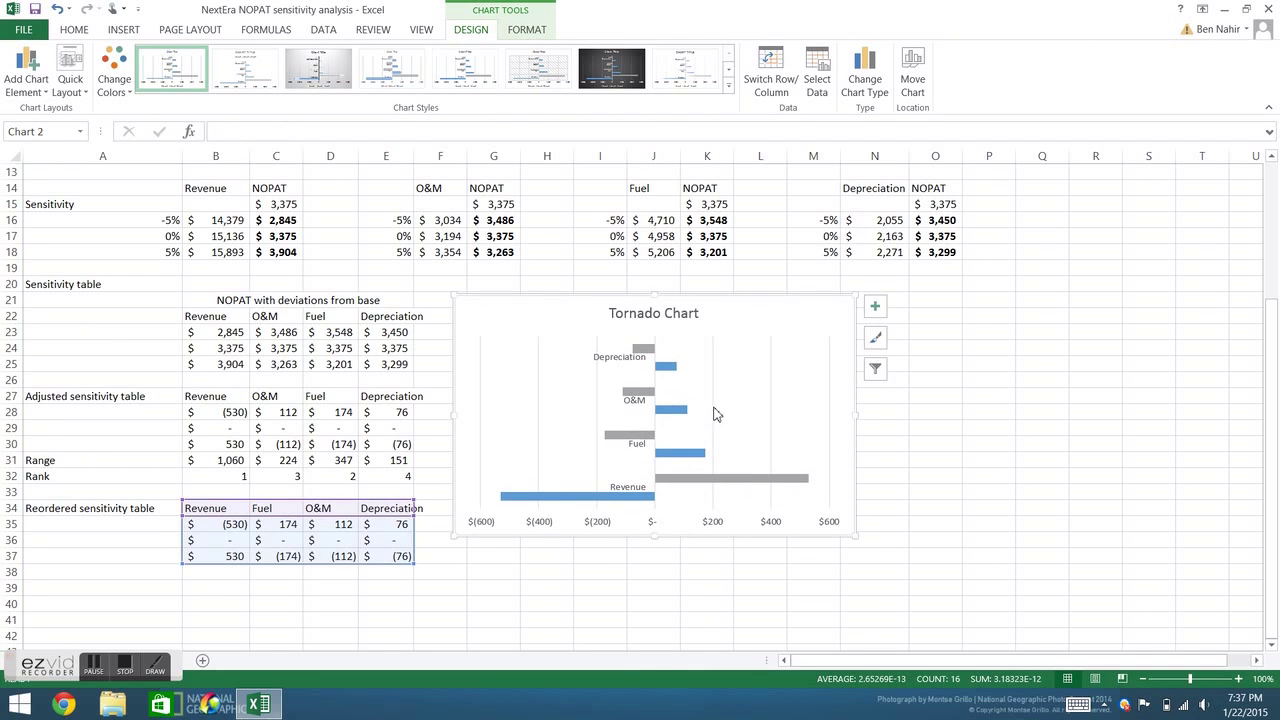
pyautogui.click(714, 414)
pyautogui.press('Delete')
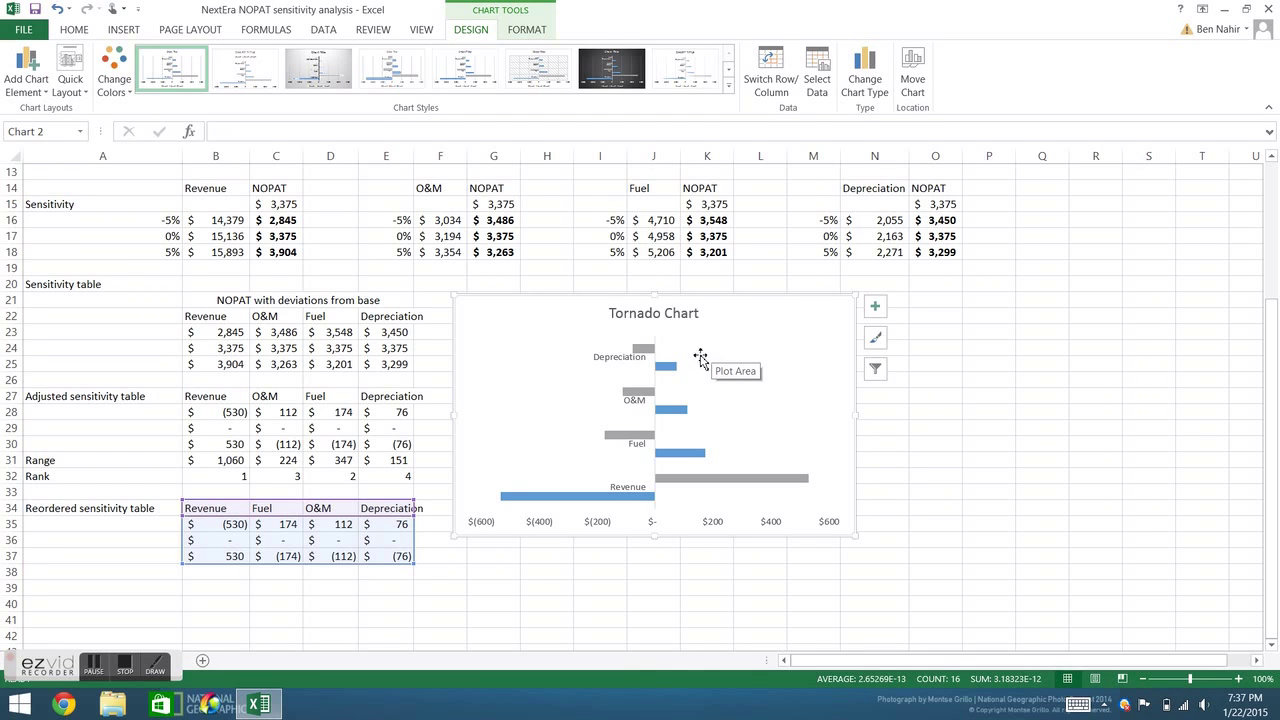
# - Set the category axis to list categories in reverse order
pyautogui.rightClick(655, 362)
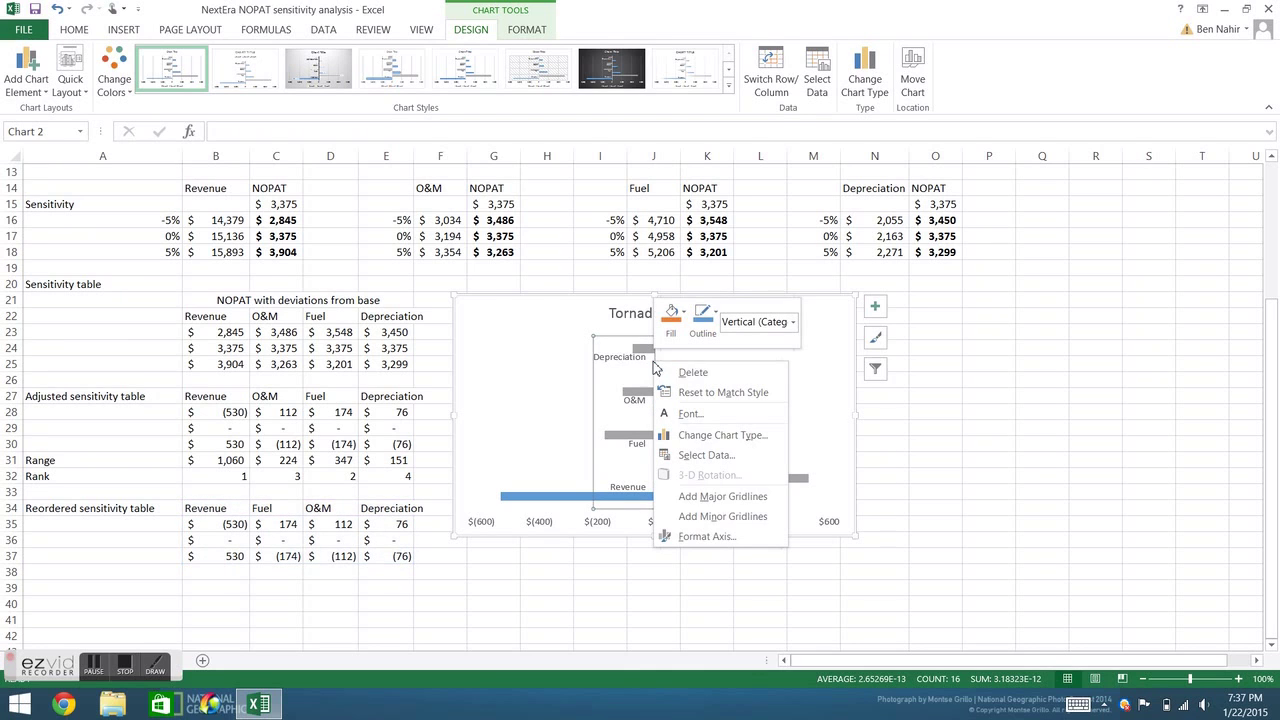
pyautogui.click(706, 537)
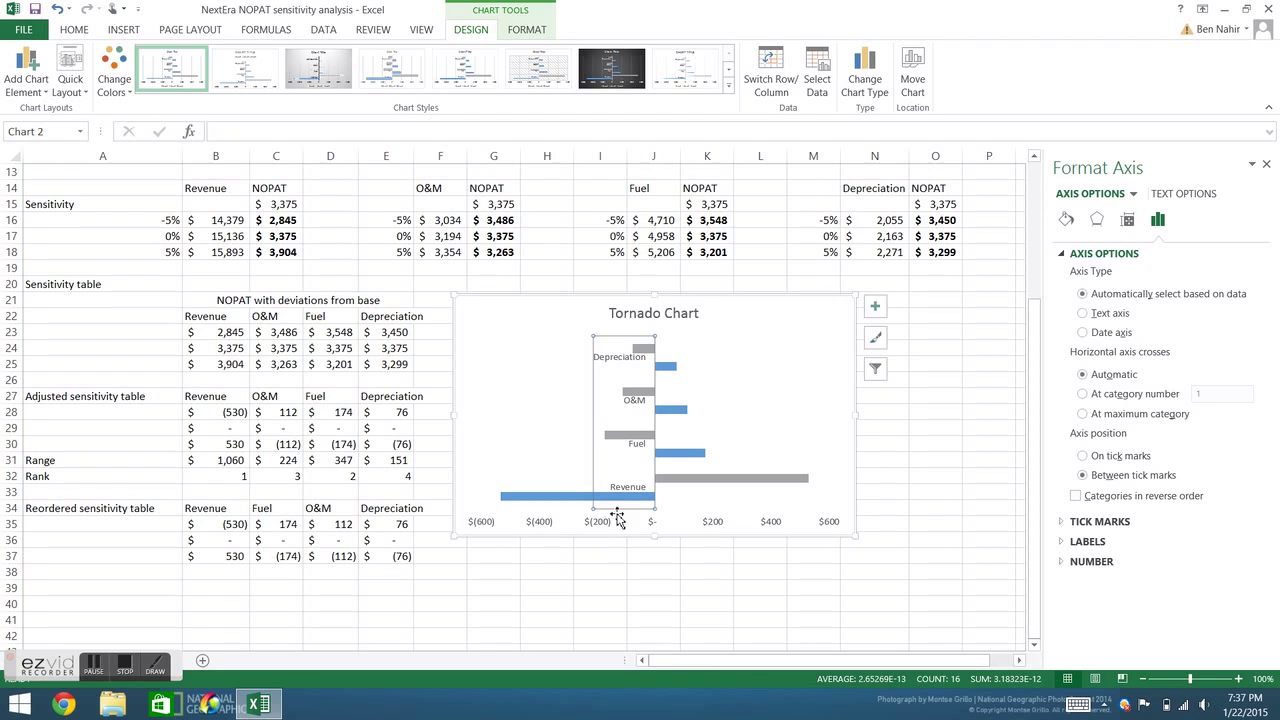
pyautogui.moveTo(689, 488)
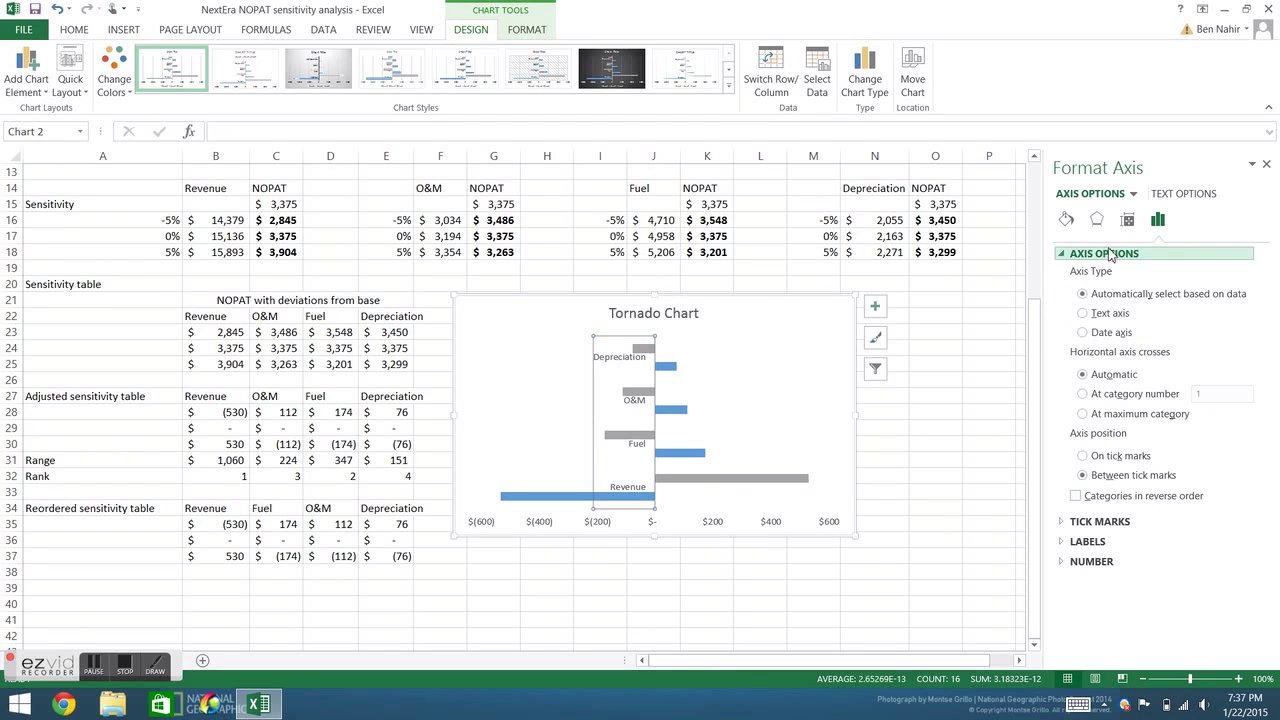
pyautogui.click(1138, 496)
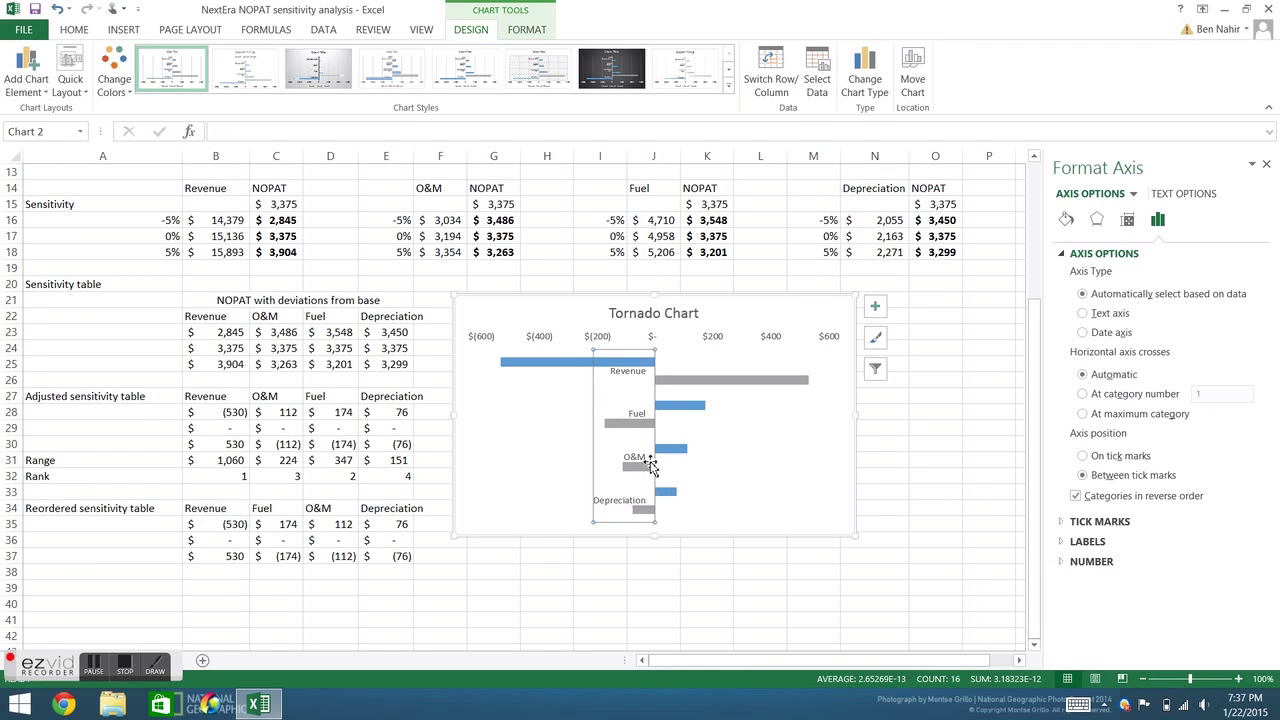
# - Set the category axis label position to Low, then select the grey bar series
pyautogui.click(1095, 254)
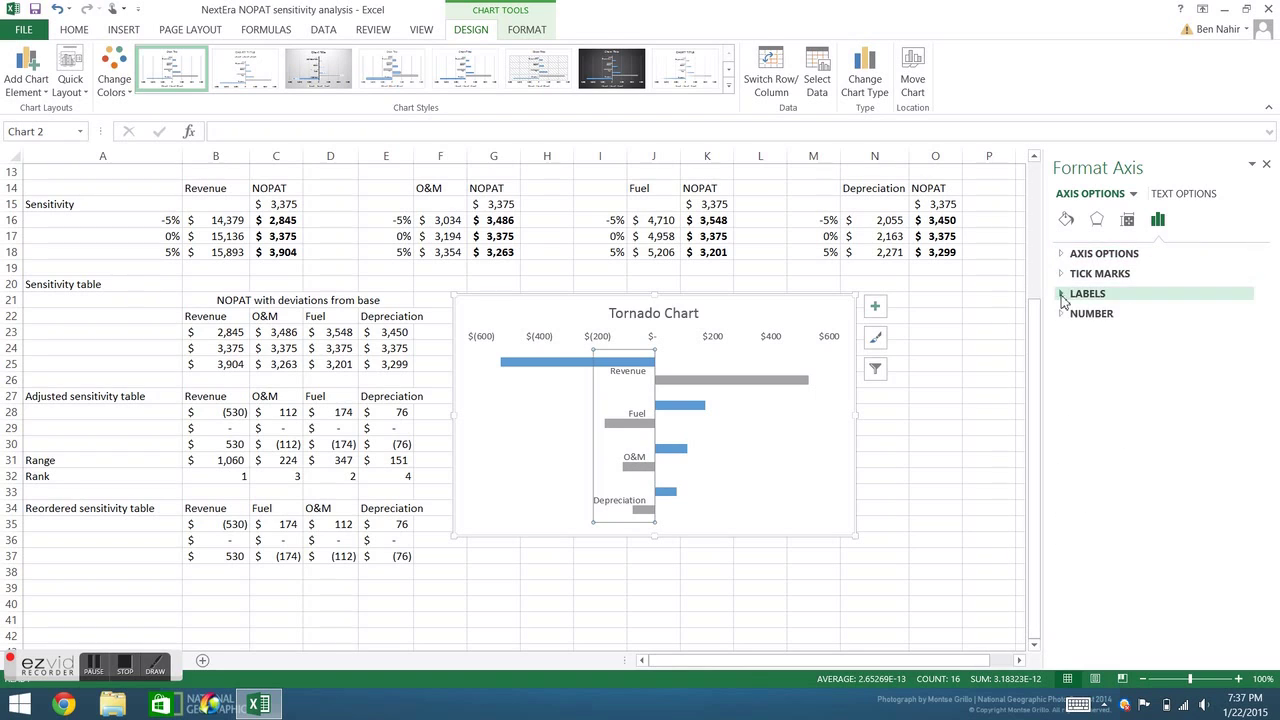
pyautogui.click(1085, 293)
pyautogui.click(1246, 396)
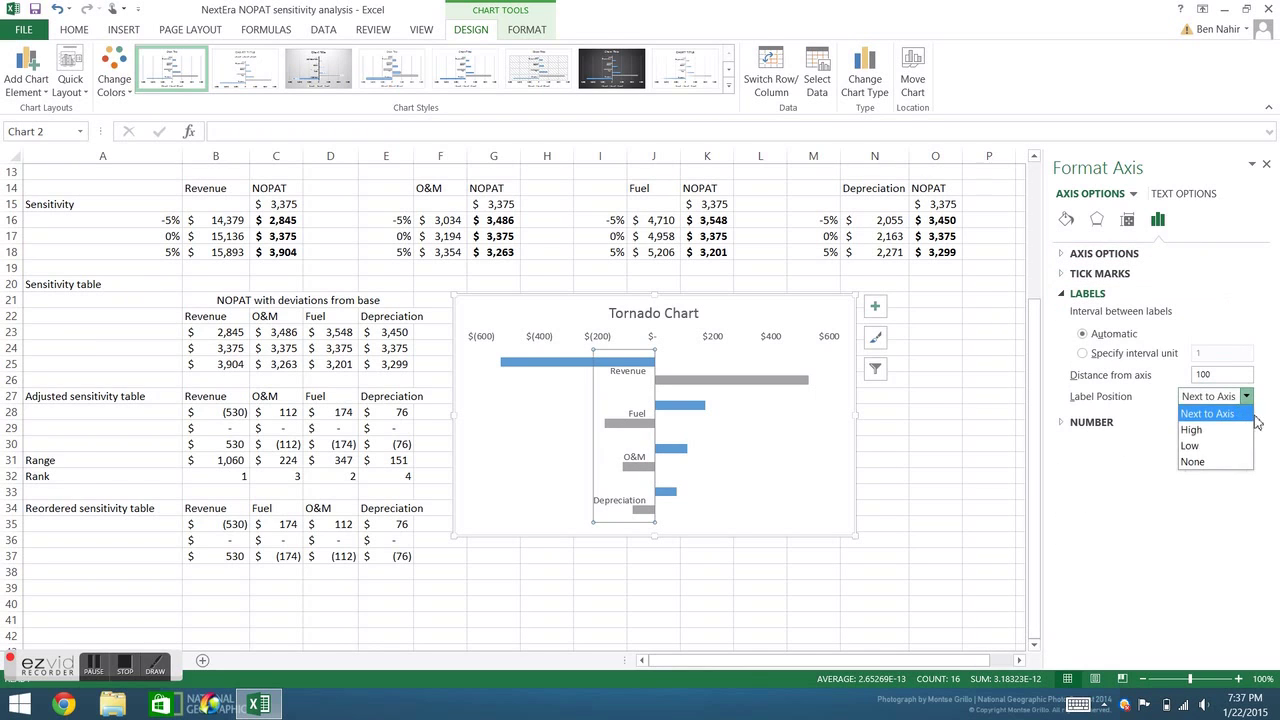
pyautogui.click(1228, 454)
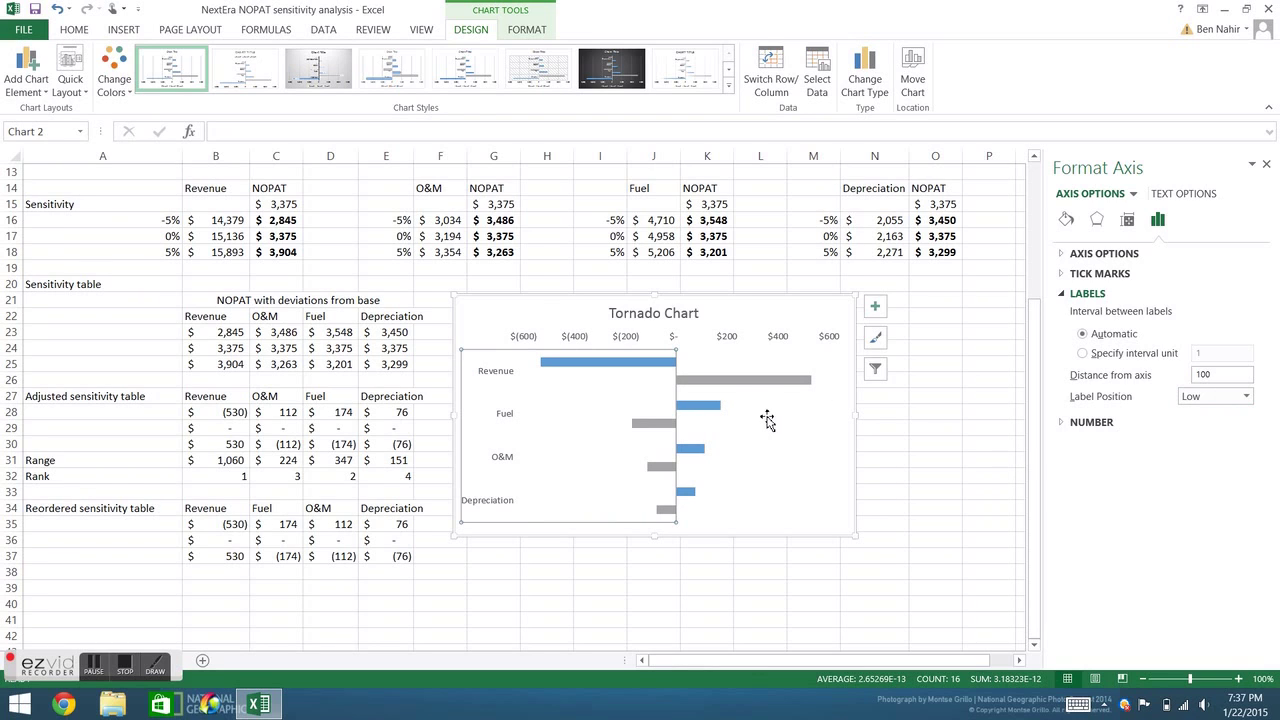
pyautogui.click(729, 390)
pyautogui.click(733, 382)
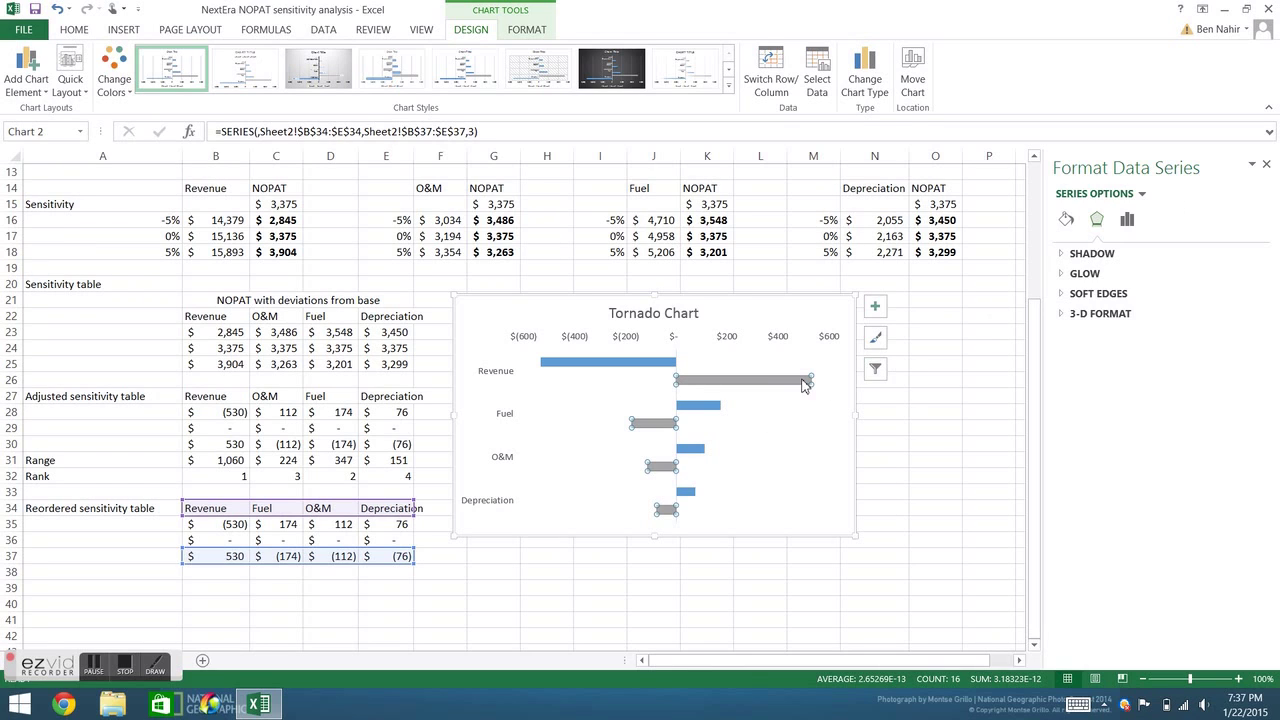
# - Set the bar series overlap to 100% and the gap width to 75%
pyautogui.click(1127, 221)
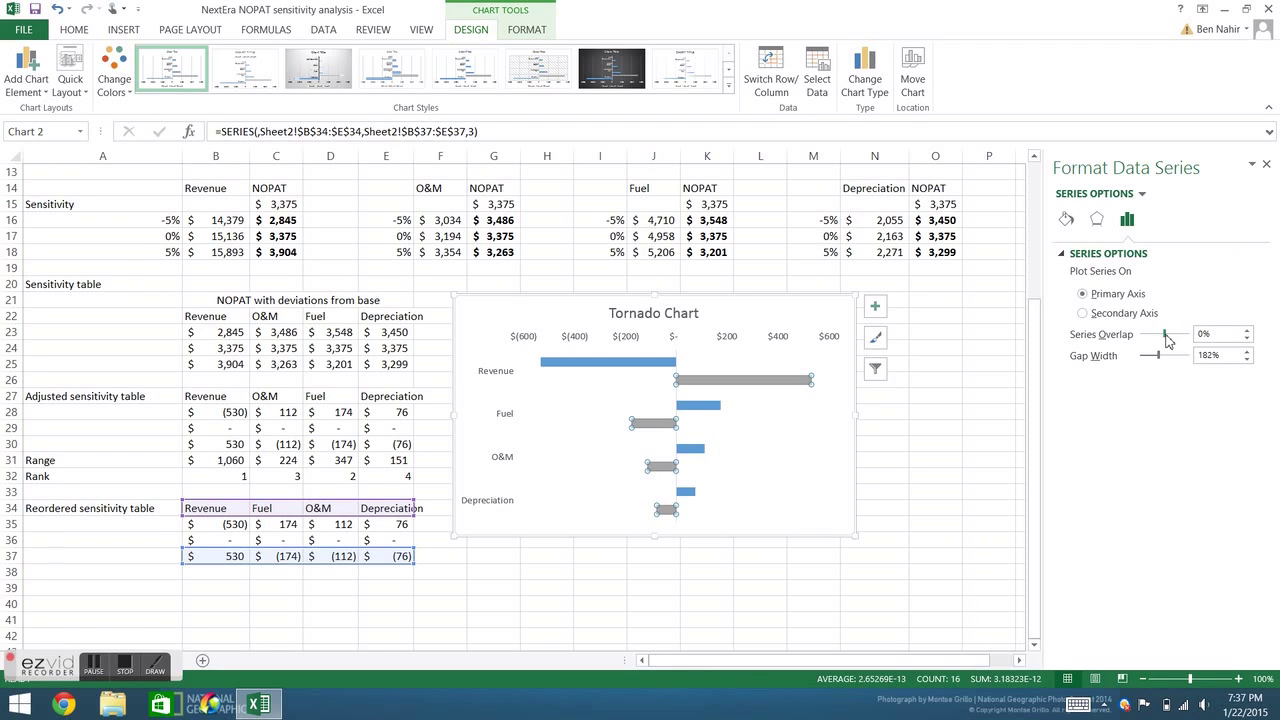
pyautogui.moveTo(1166, 337); pyautogui.dragTo(1190, 336)
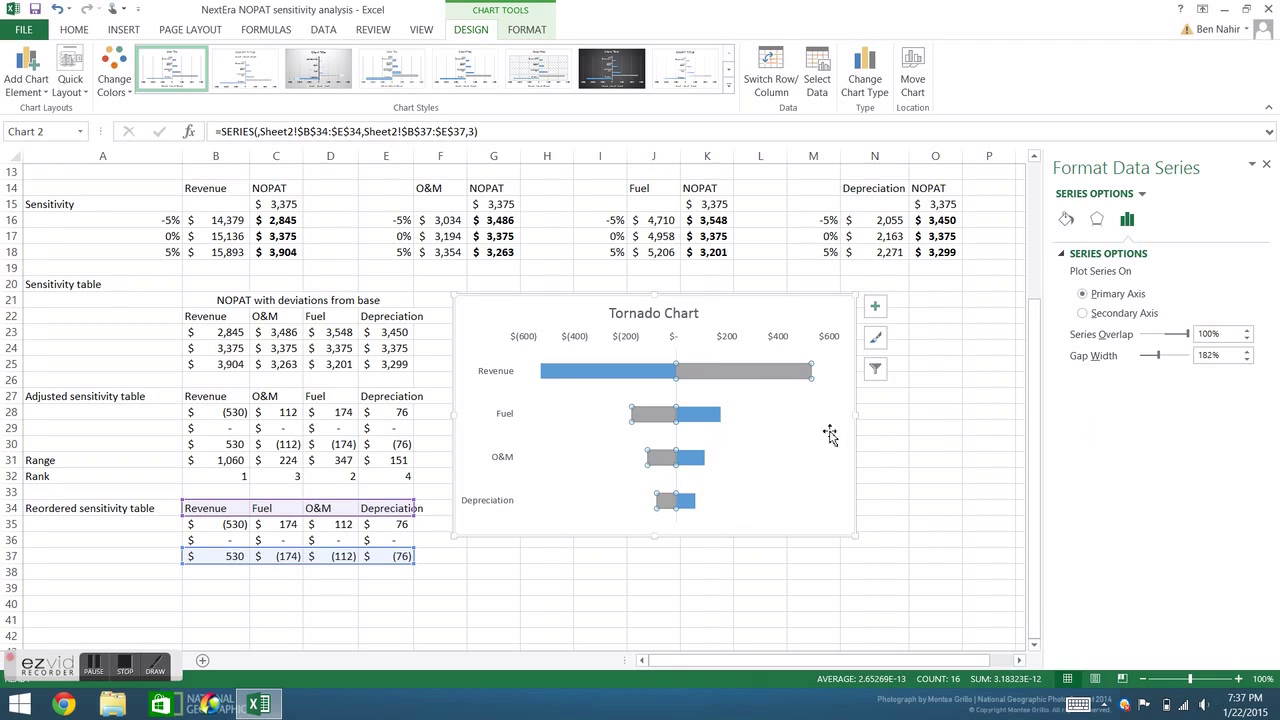
pyautogui.moveTo(1230, 360); pyautogui.dragTo(1155, 362)
pyautogui.write('75')
pyautogui.press('Return')
# - Change the grey bar series fill to solid red
pyautogui.click(1066, 219)
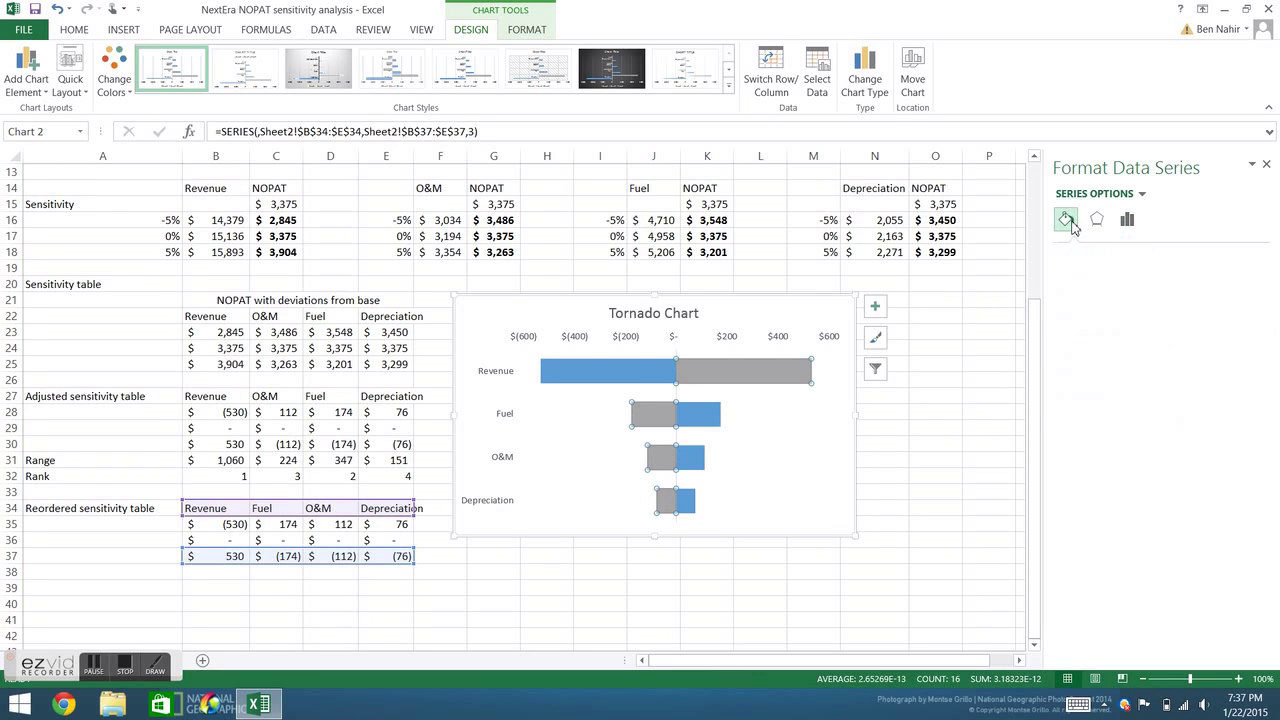
pyautogui.click(1247, 423)
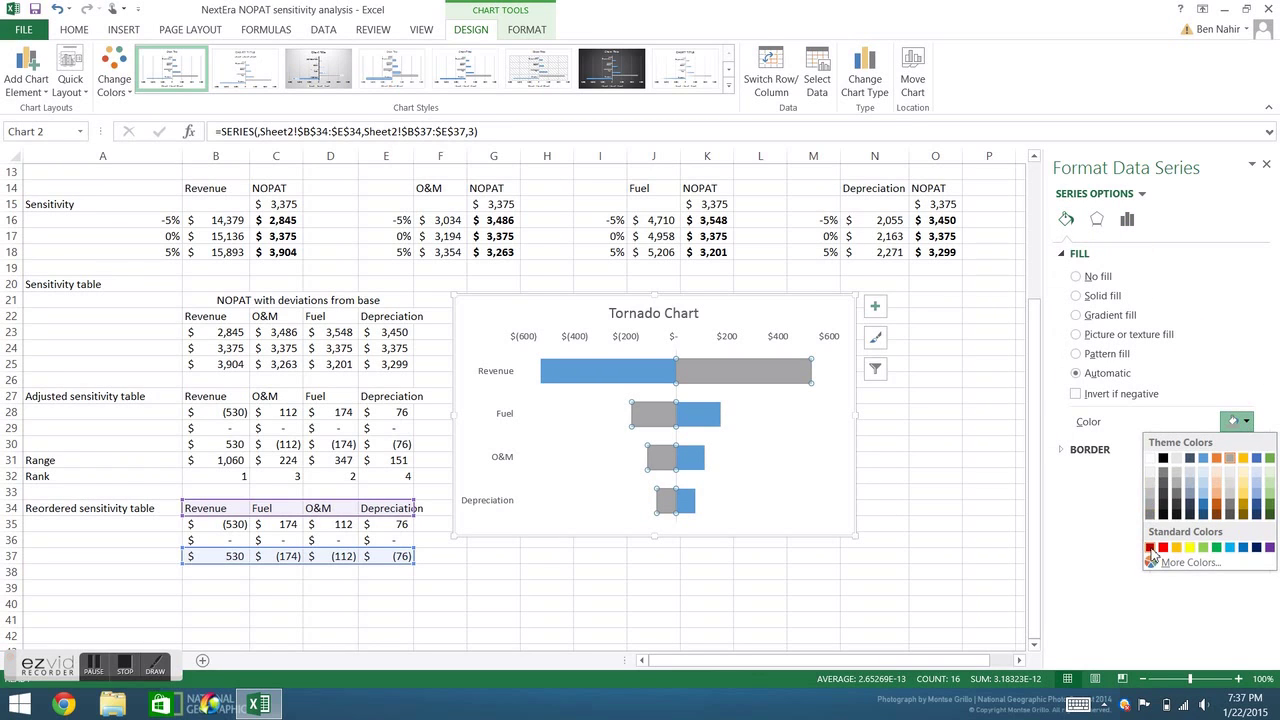
pyautogui.click(1149, 547)
pyautogui.click(866, 458)
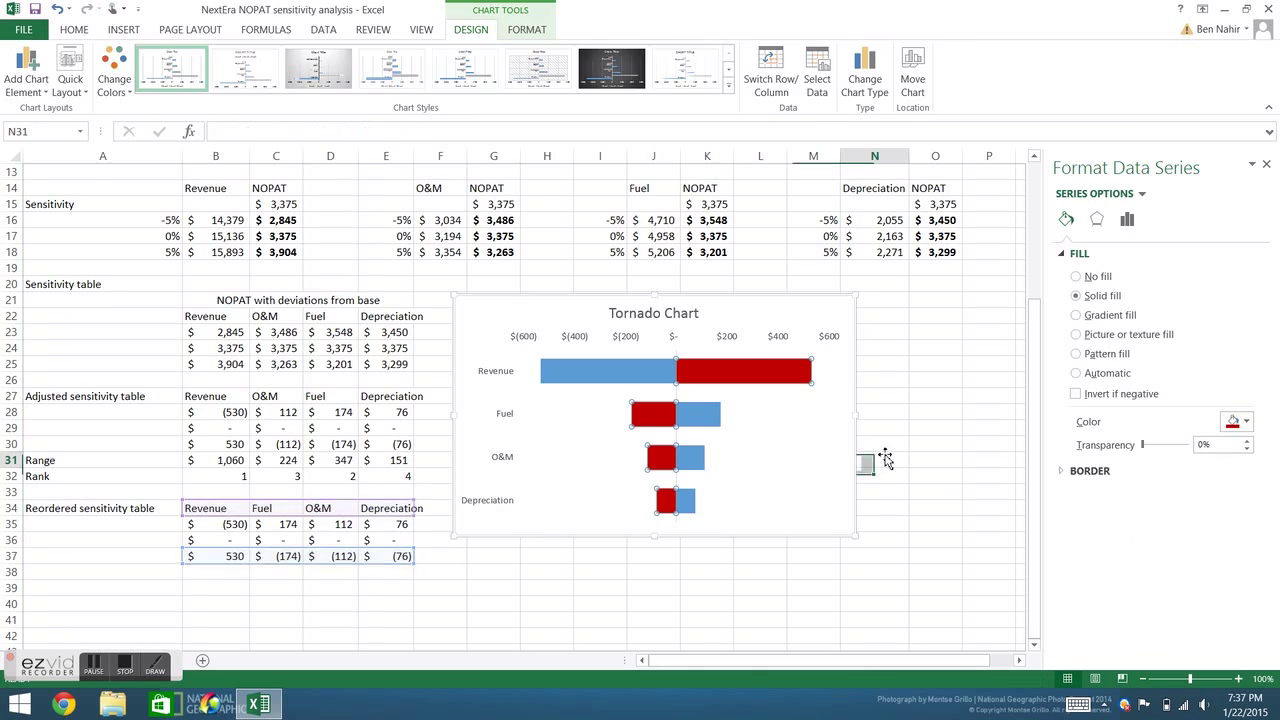
# - Add axis titles to the Tornado Chart: 'NOPAT Sensitivity' on the value axis and 'Category' on the category axis
pyautogui.click(823, 322)
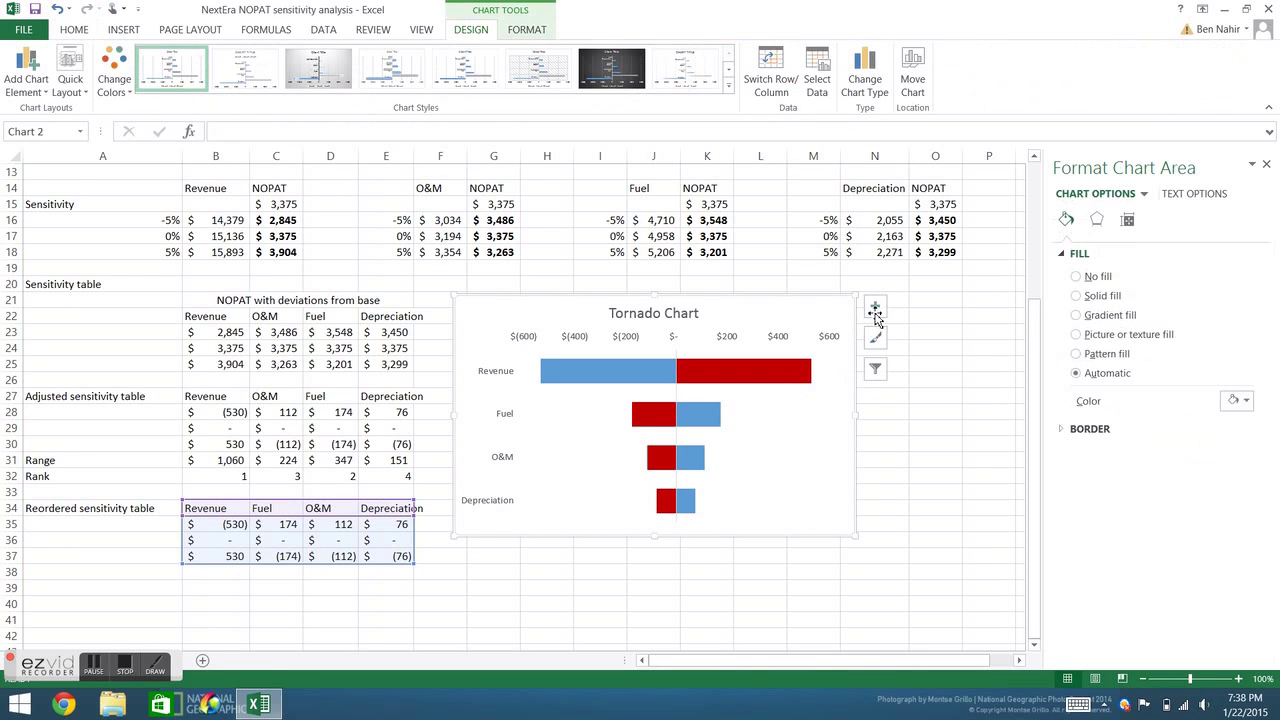
pyautogui.click(874, 306)
pyautogui.click(940, 346)
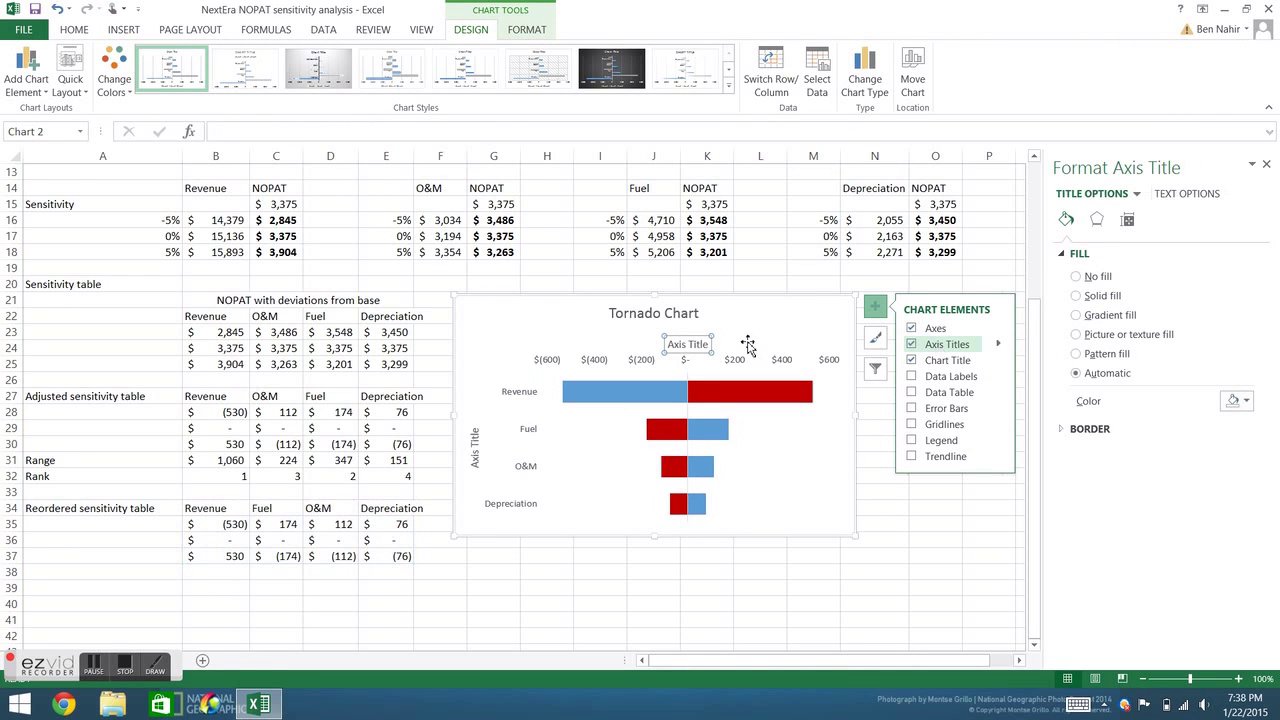
pyautogui.write('C')
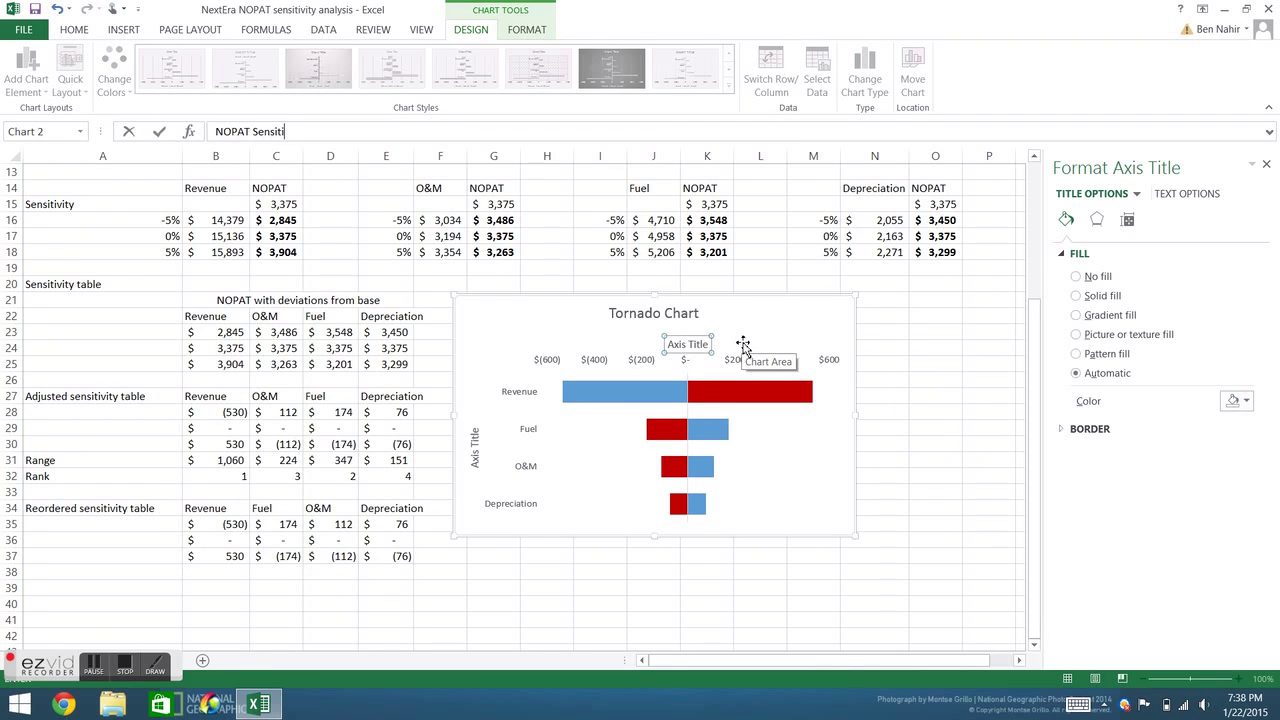
pyautogui.click(477, 450)
pyautogui.write('Cate')
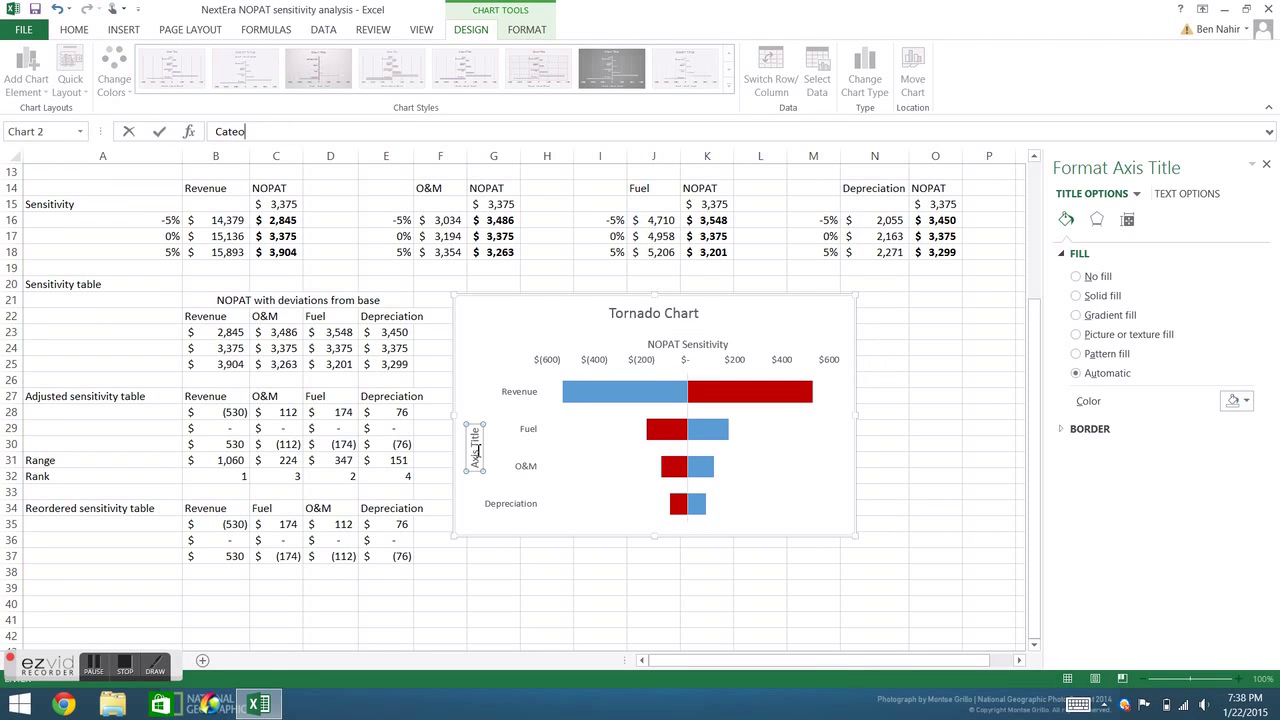
pyautogui.write('gory')
pyautogui.press('Return')
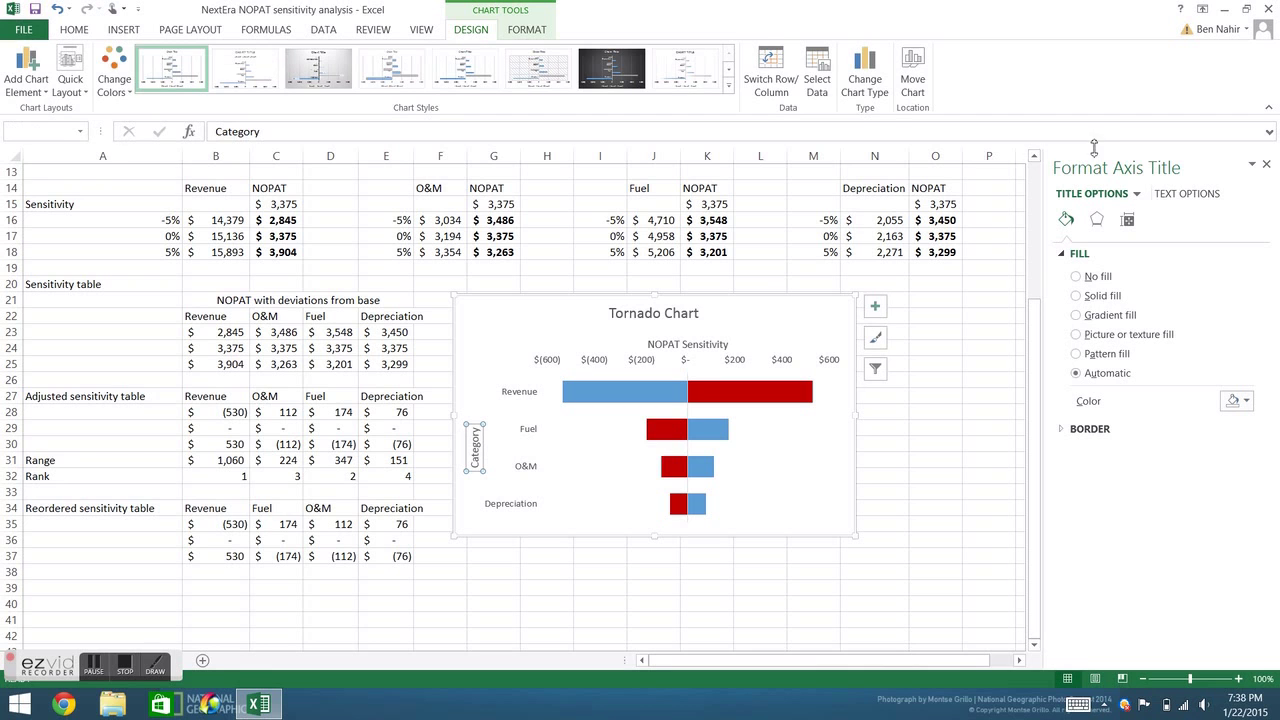
pyautogui.click(1267, 166)
# - Change the Fuel high case in I18 to 15% and the O&M low case in E16 to -10%
pyautogui.scroll(4, 832, 517)
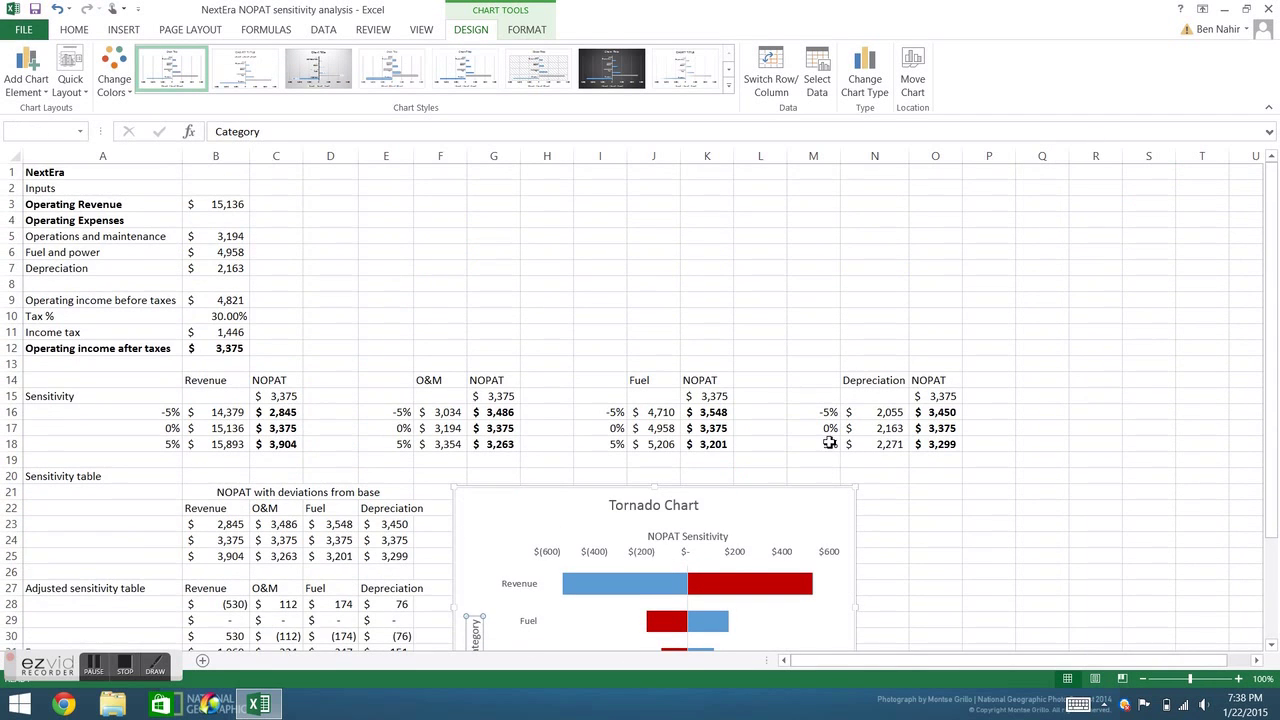
pyautogui.scroll(-1, 836, 424)
pyautogui.scroll(-2, 836, 424)
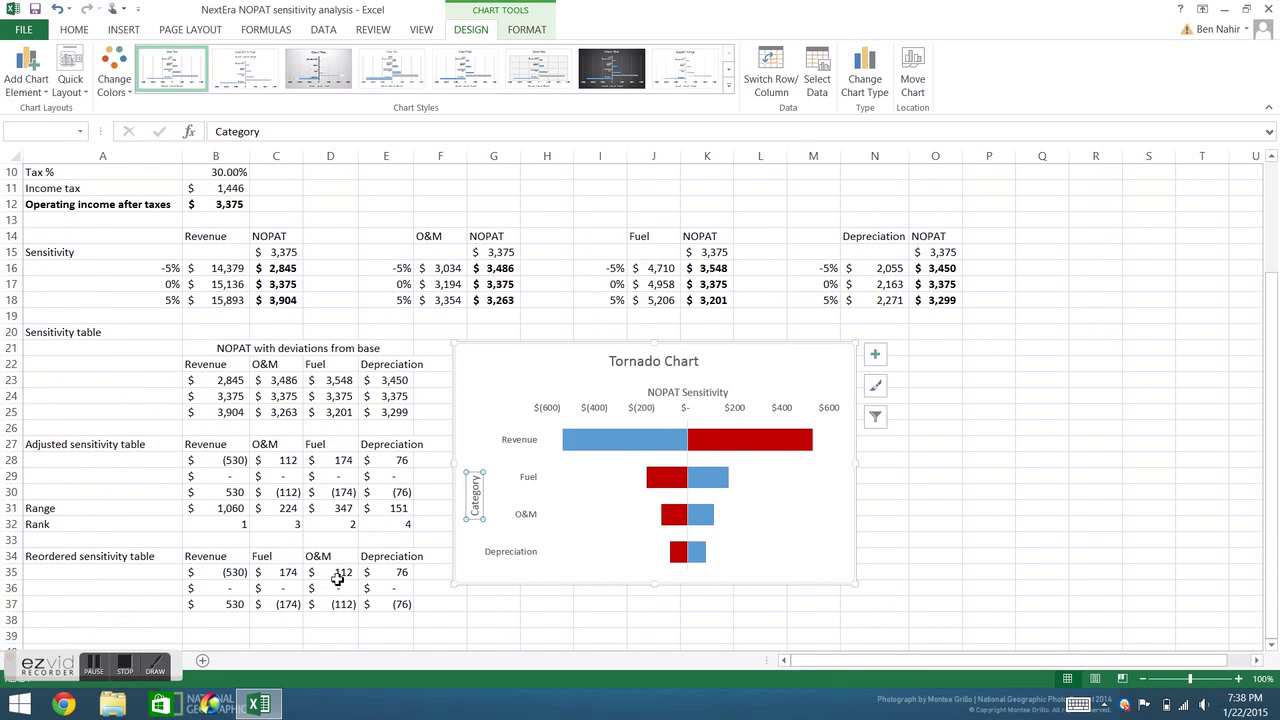
pyautogui.click(608, 299)
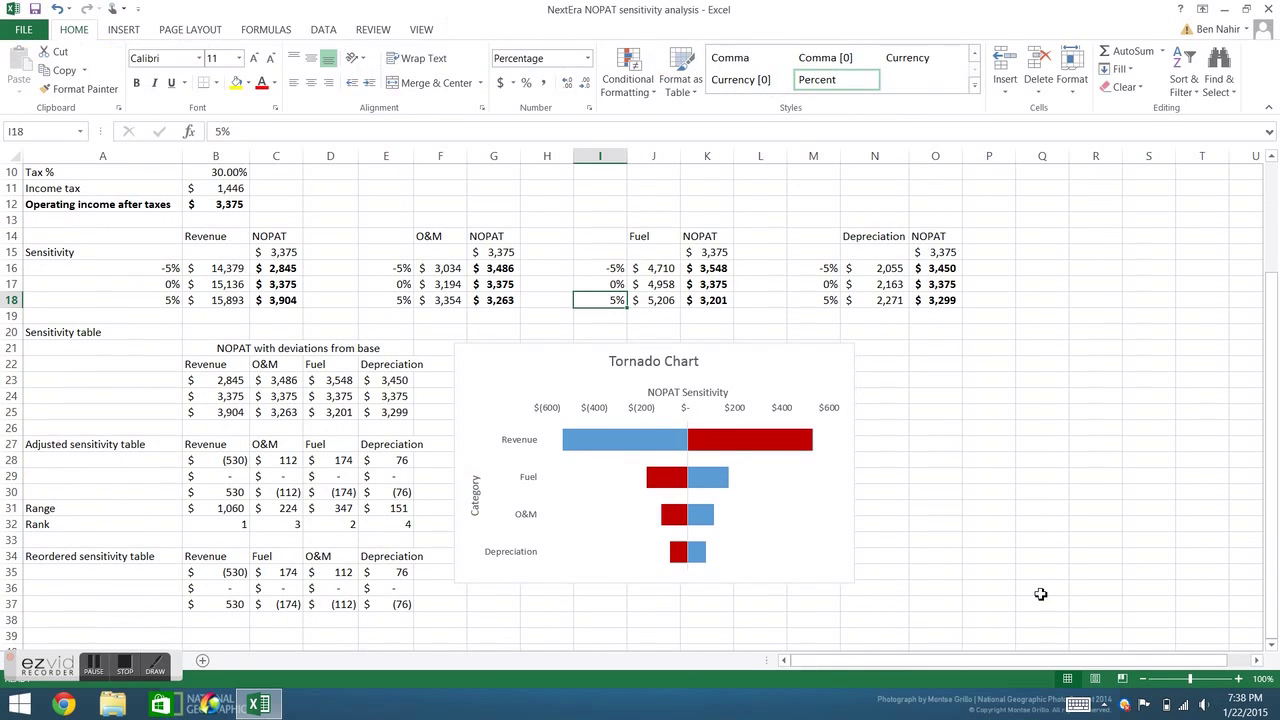
pyautogui.write('15')
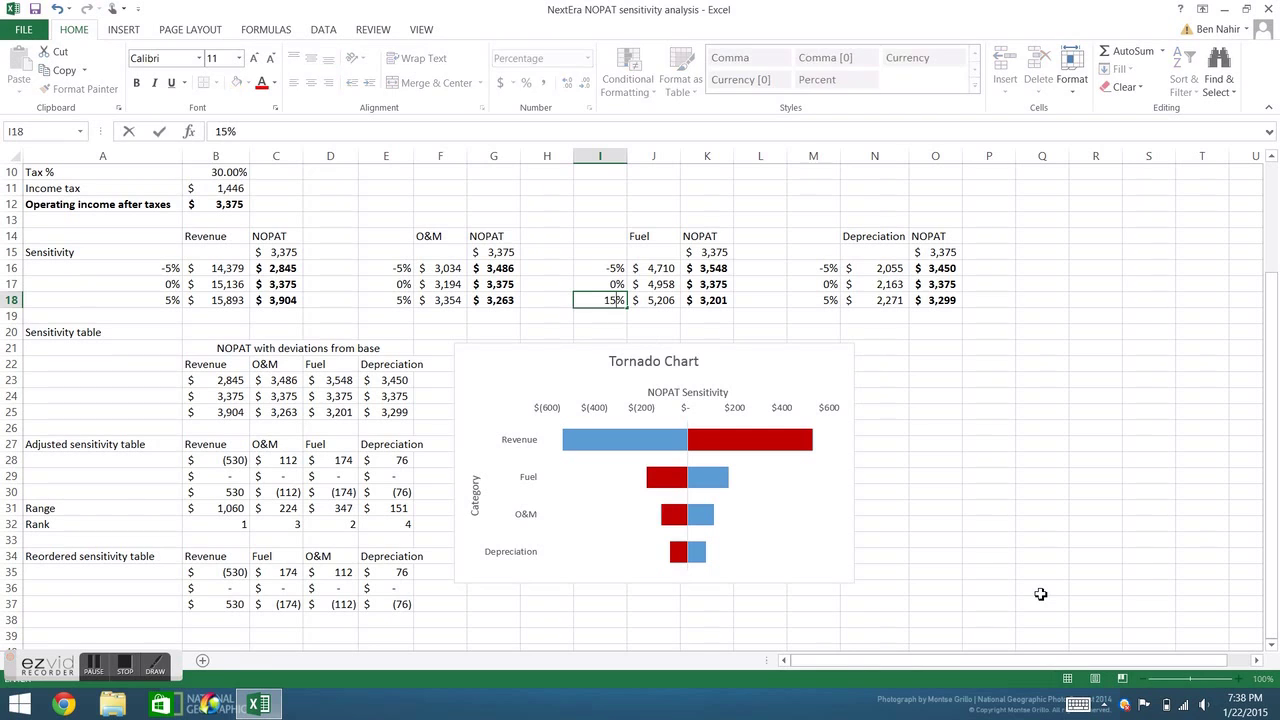
pyautogui.press('Return')
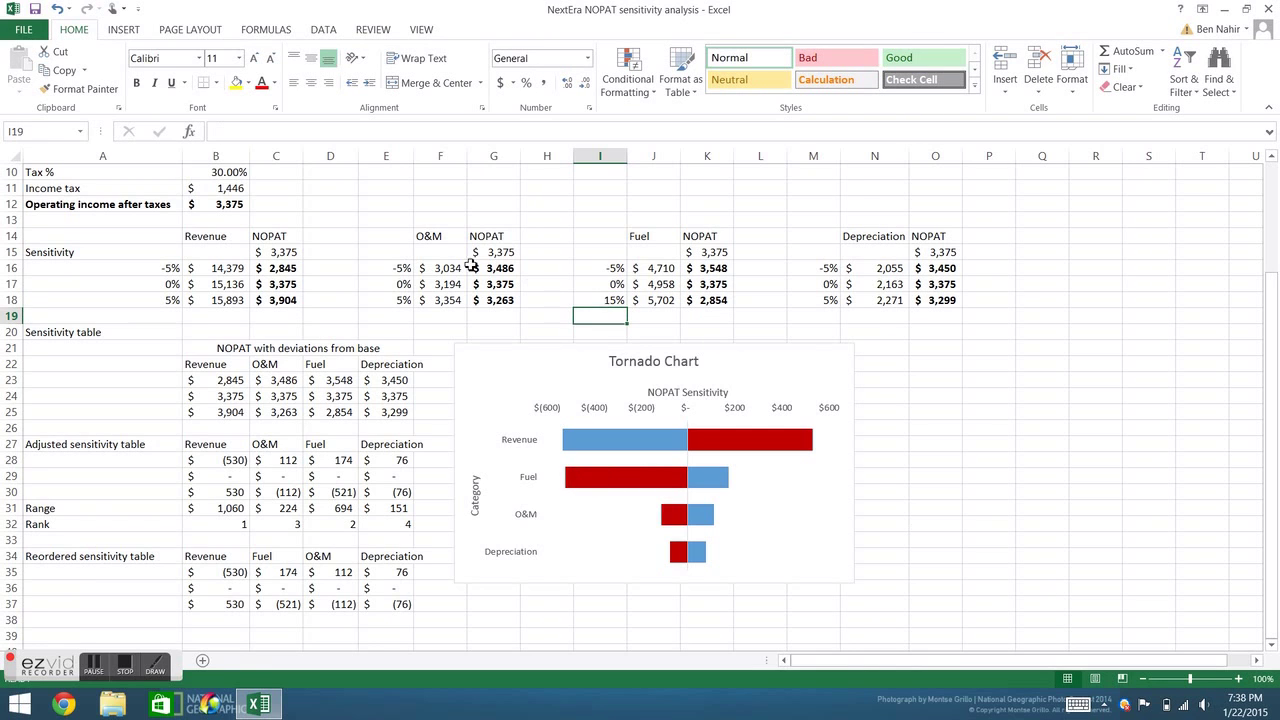
pyautogui.click(393, 267)
pyautogui.write('-10')
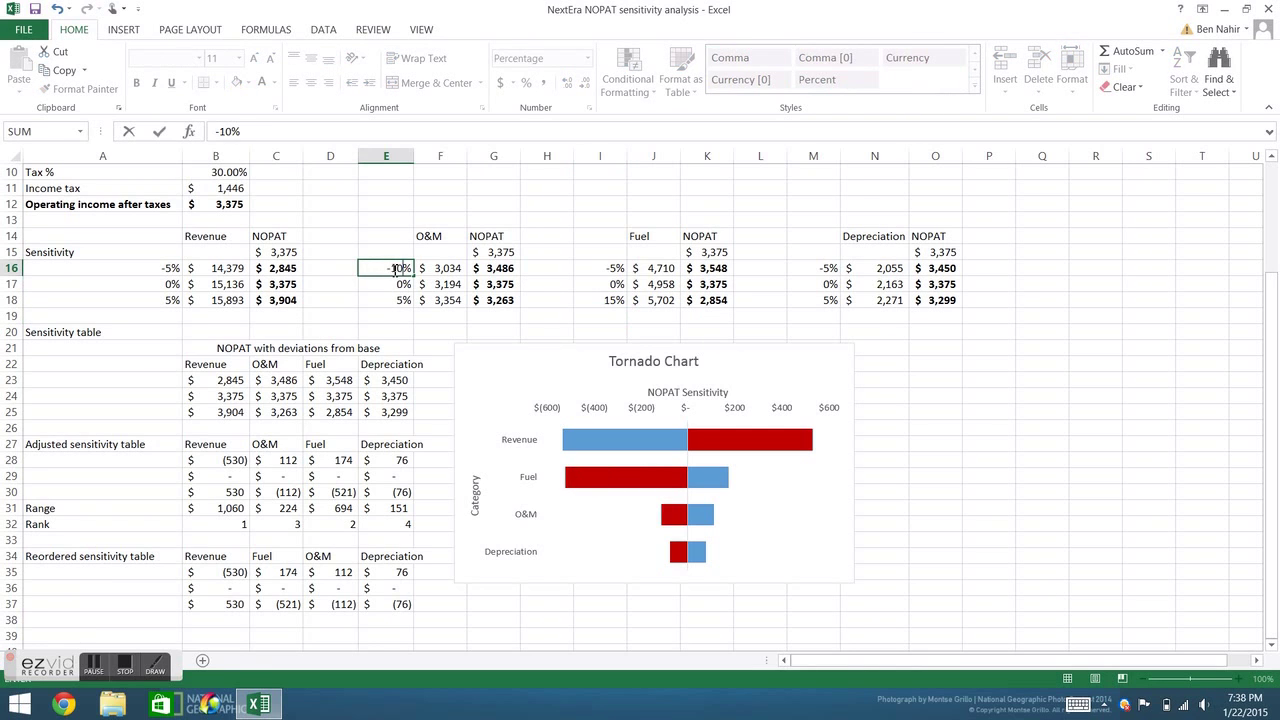
pyautogui.press('Return')
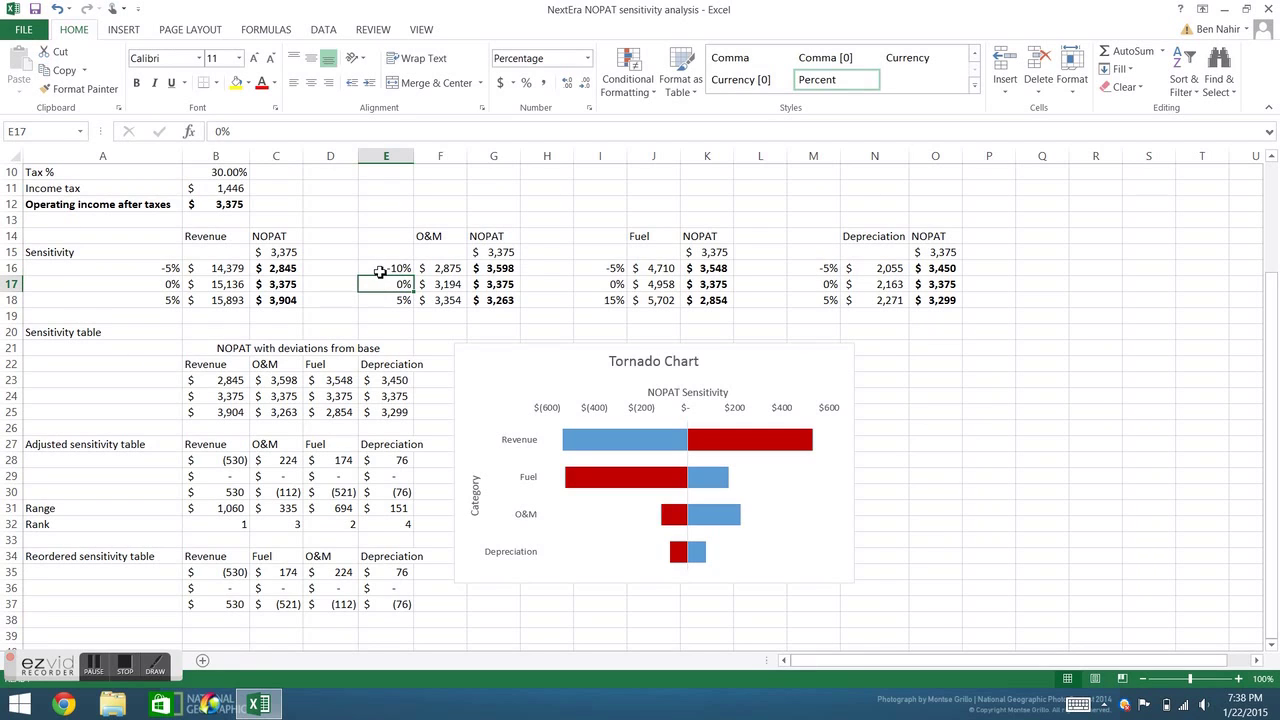